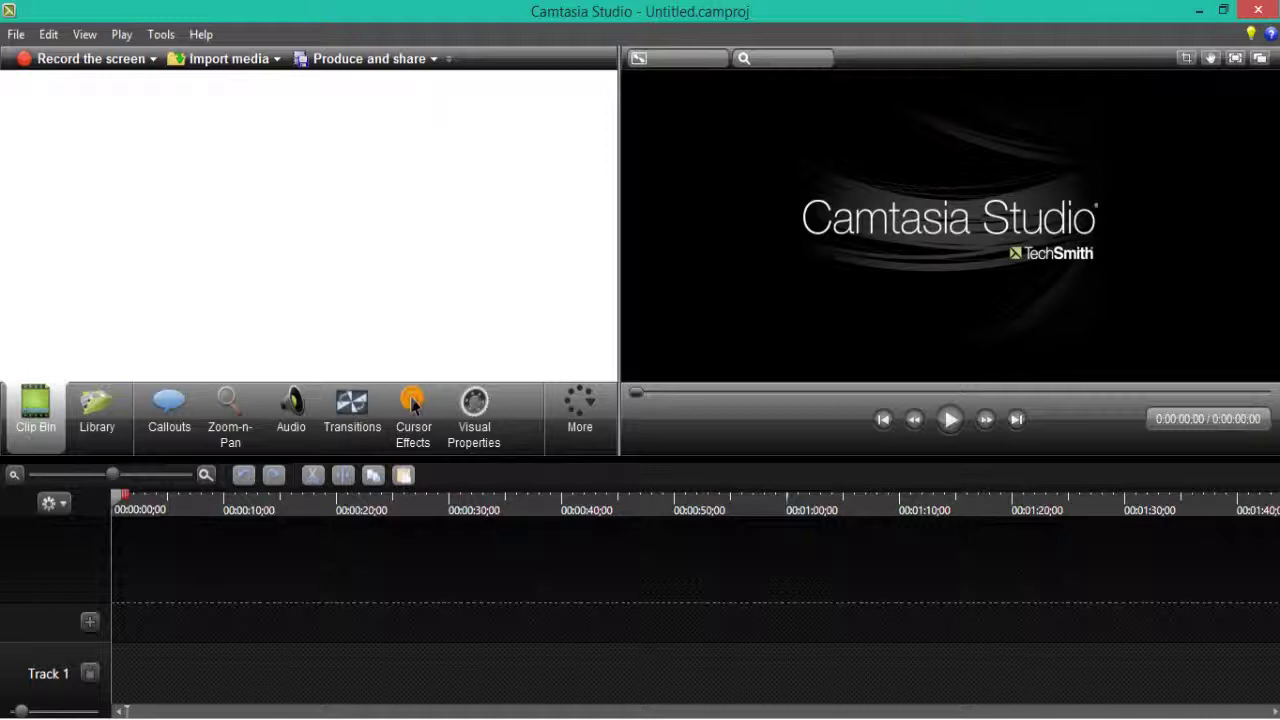
Step: View and then close Camtasia's version and license information from the Help menu
key("alt+h")
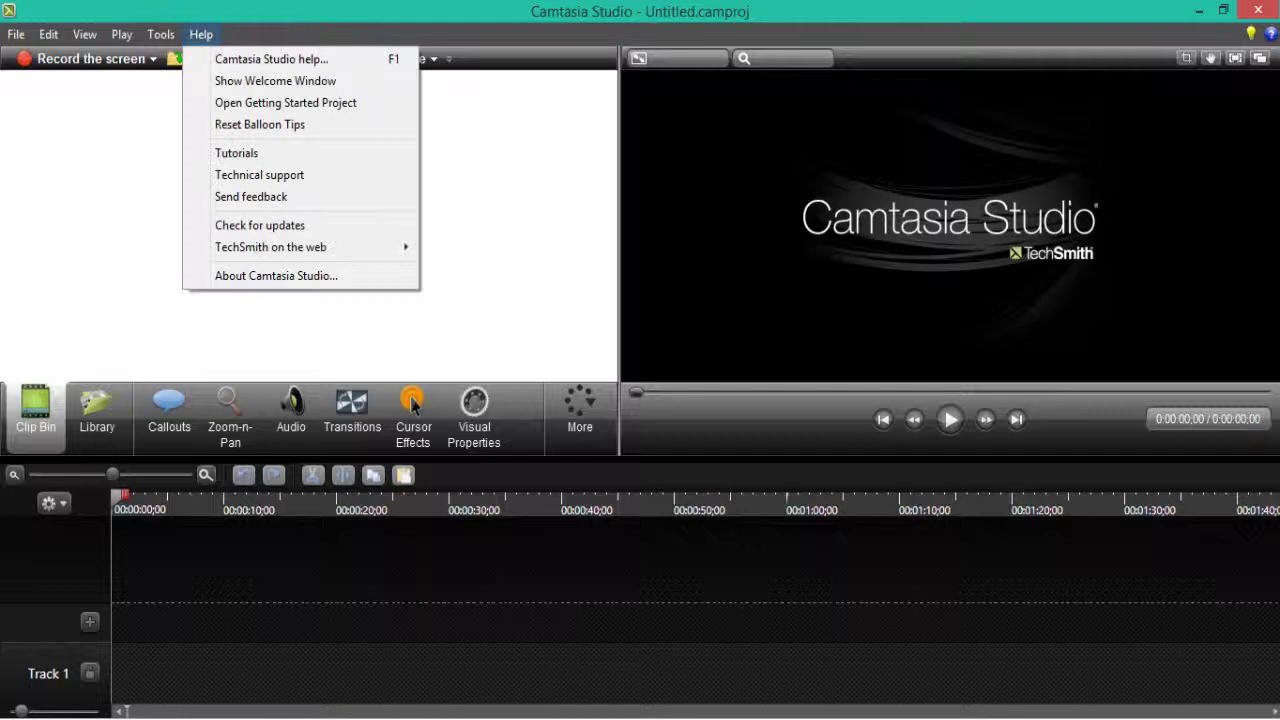
key("Up")
key("Return")
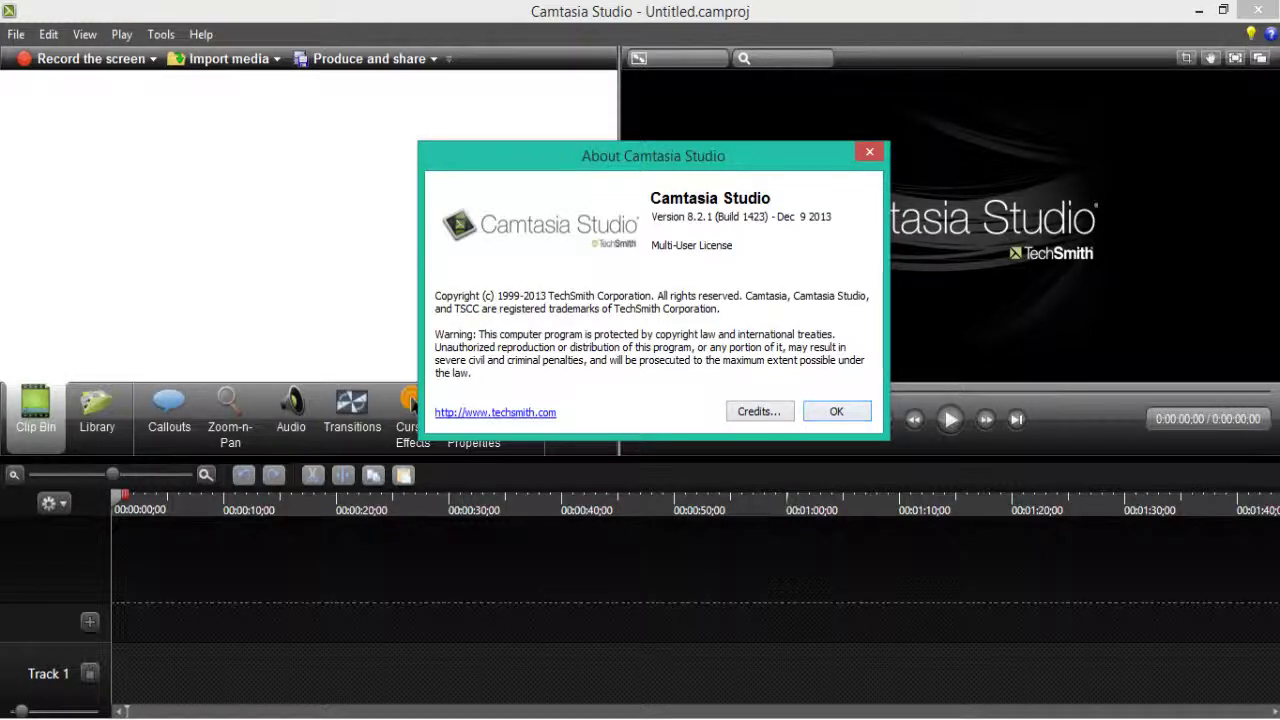
key("Return")
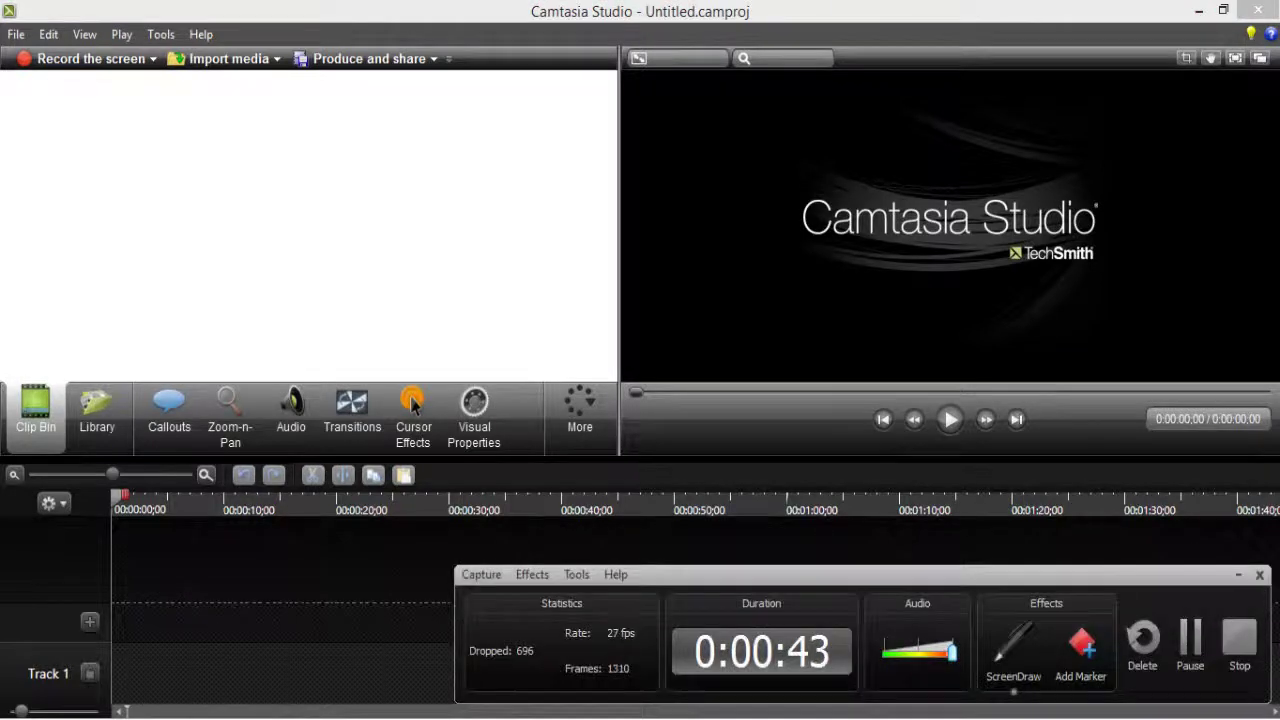
Step: Expand the ScreenDraw tools and set the drawing tool to Arrow
key("ctrl+shift+d")
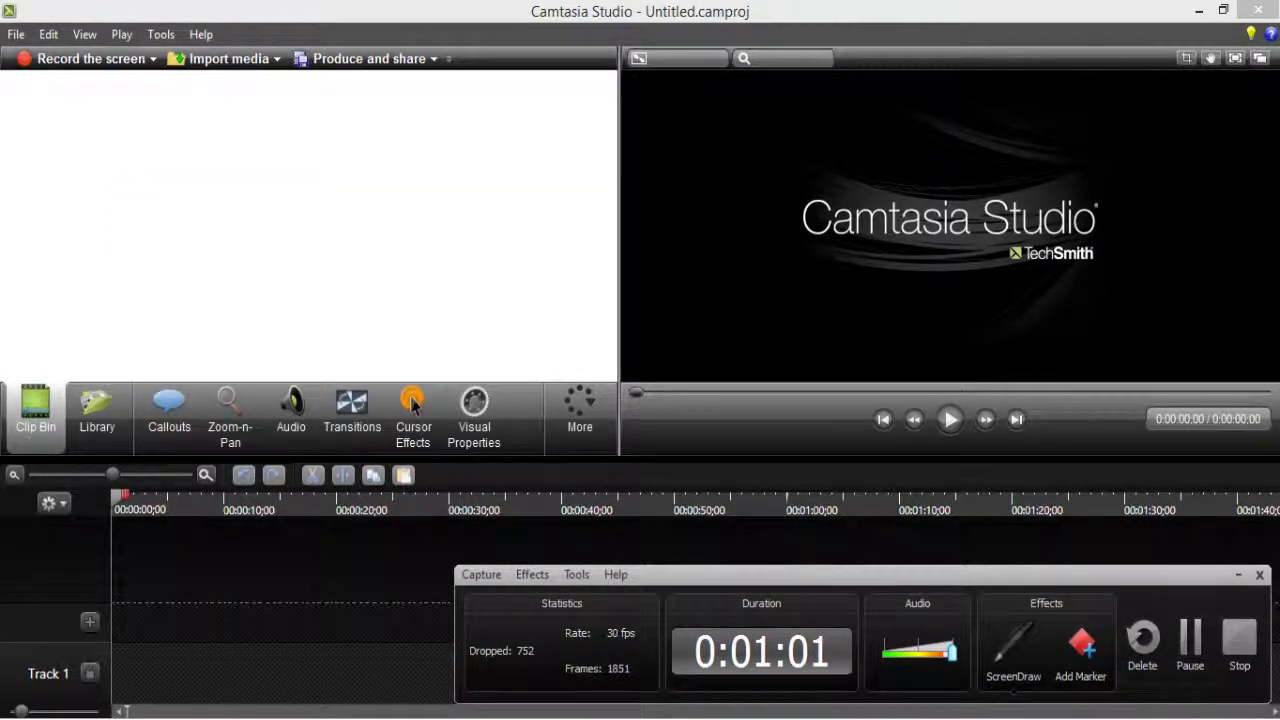
key("ctrl+shift+d")
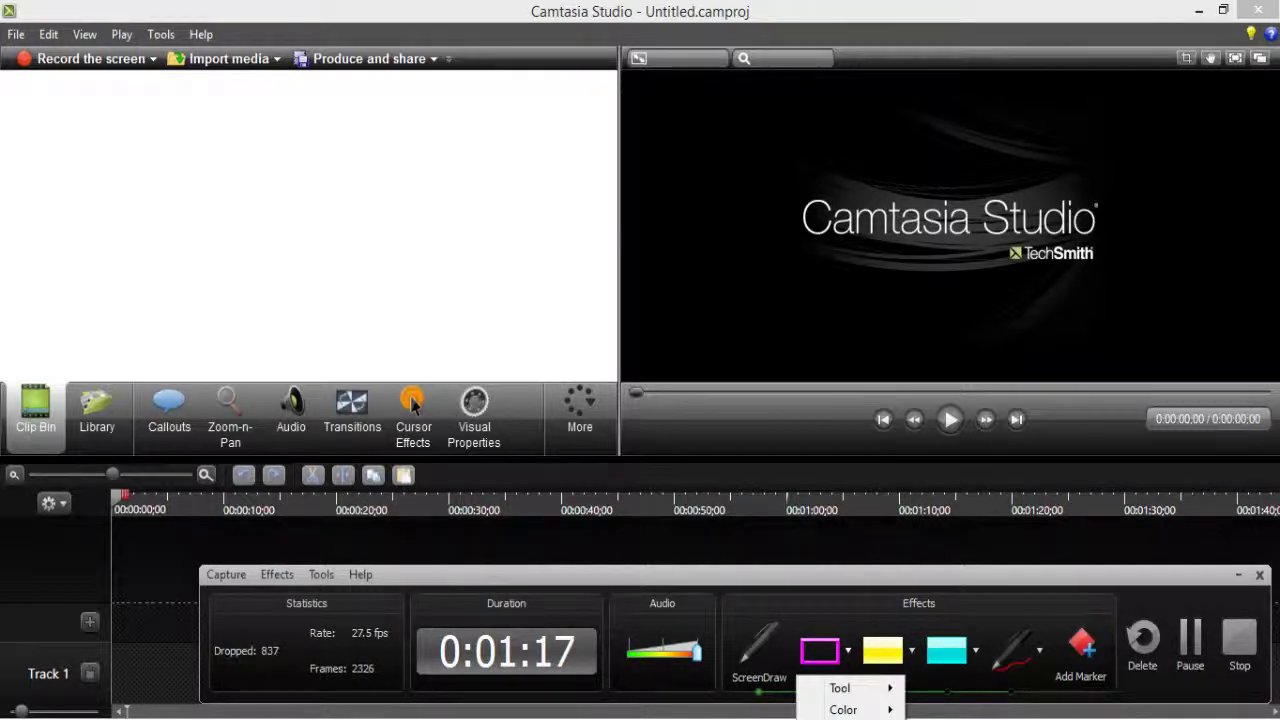
right_click(860, 678)
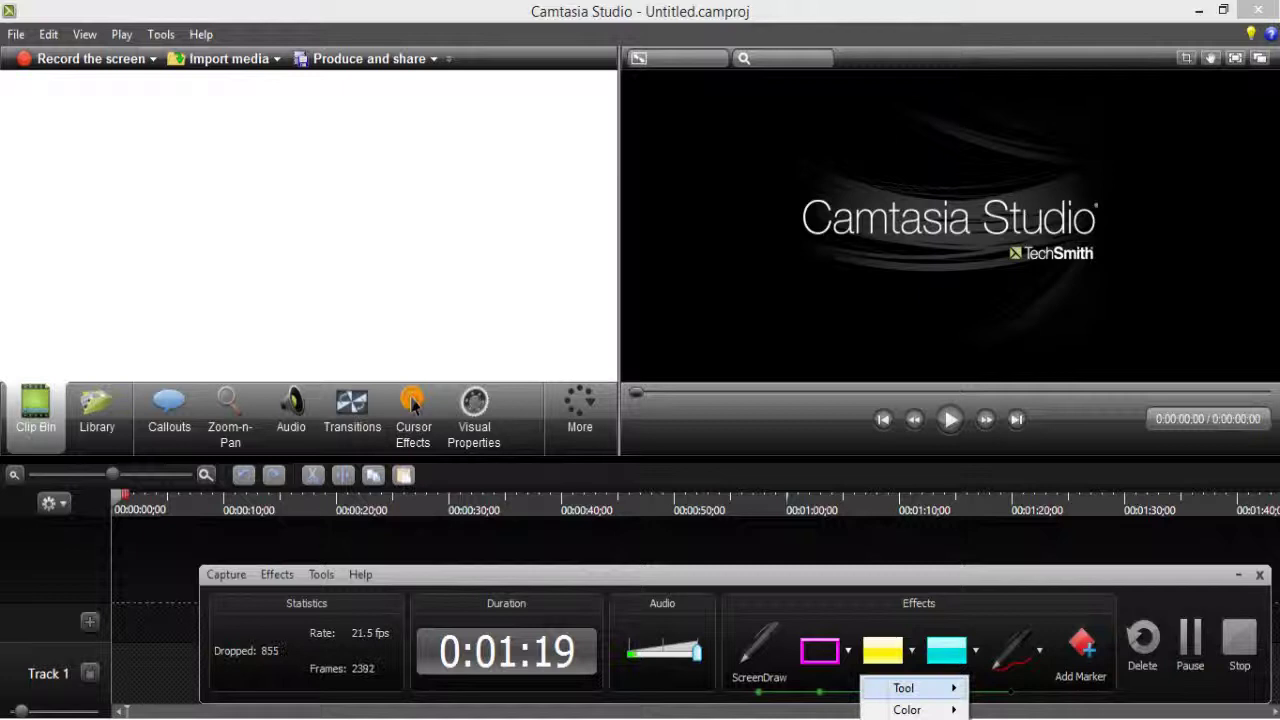
key("Down")
key("Down")
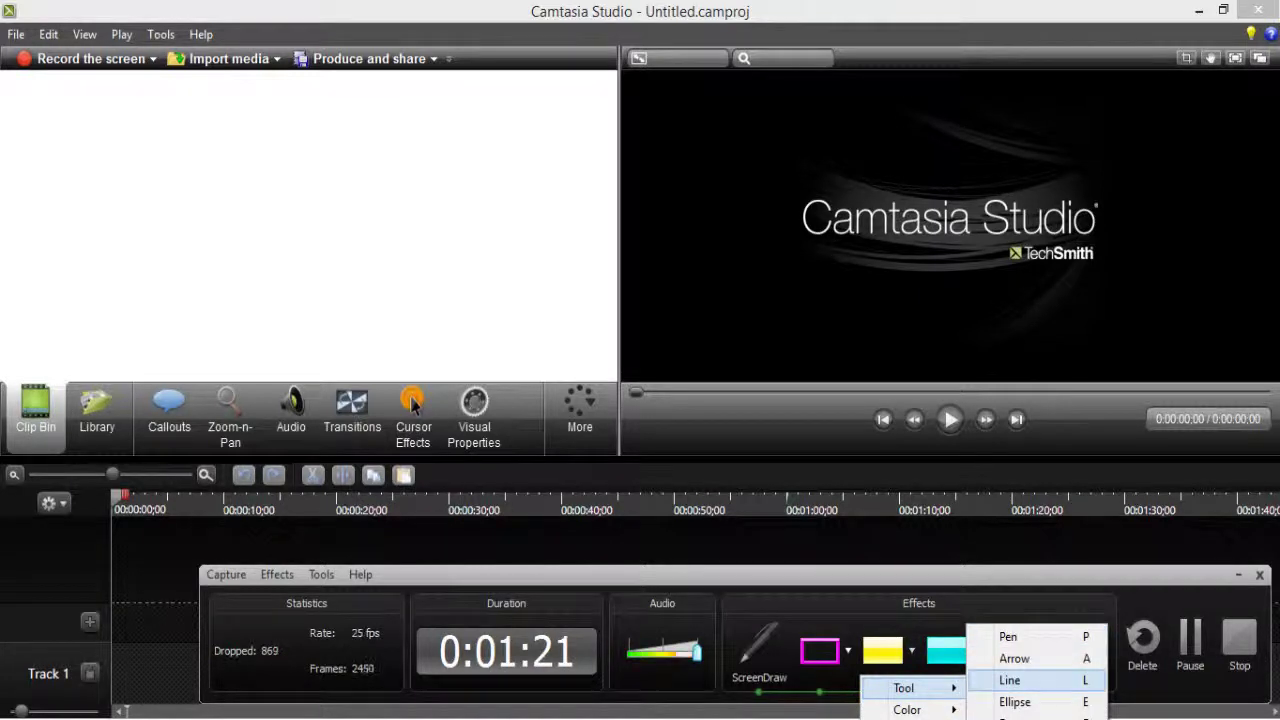
key("Up")
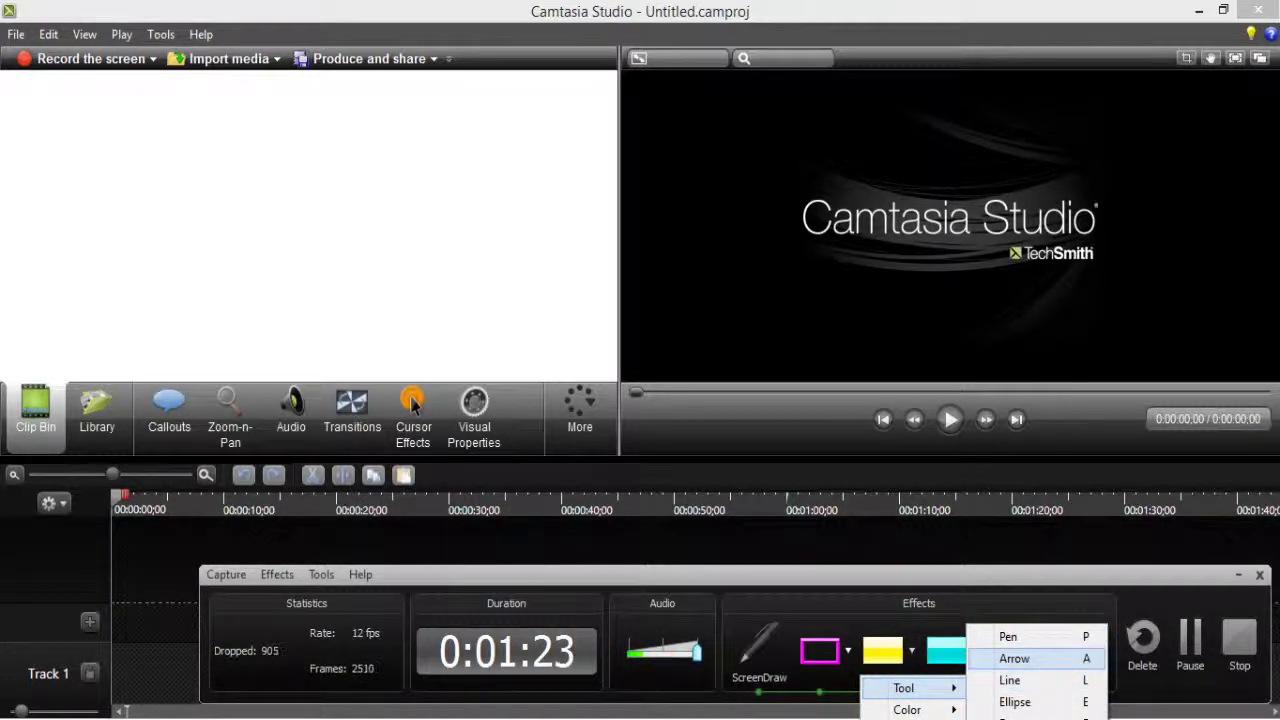
key("Return")
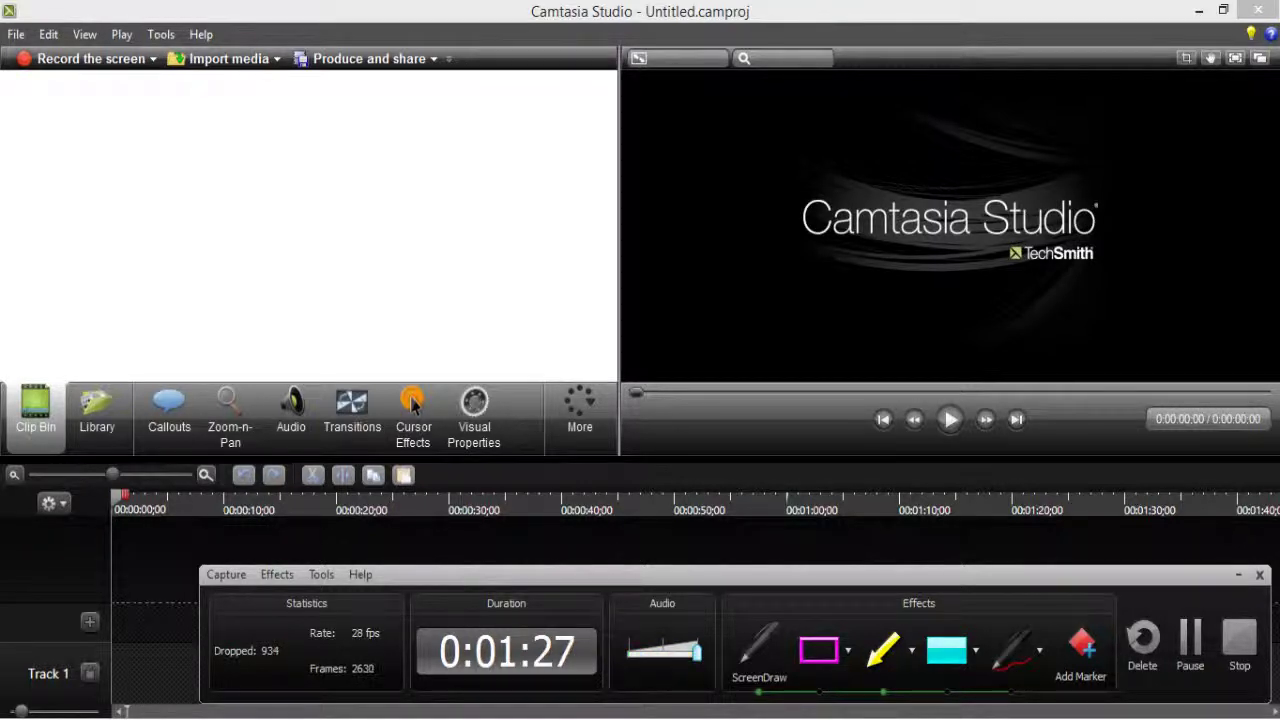
Step: Draw five yellow annotation arrows across the Camtasia workspace
left_click_drag(320, 284, 236, 94)
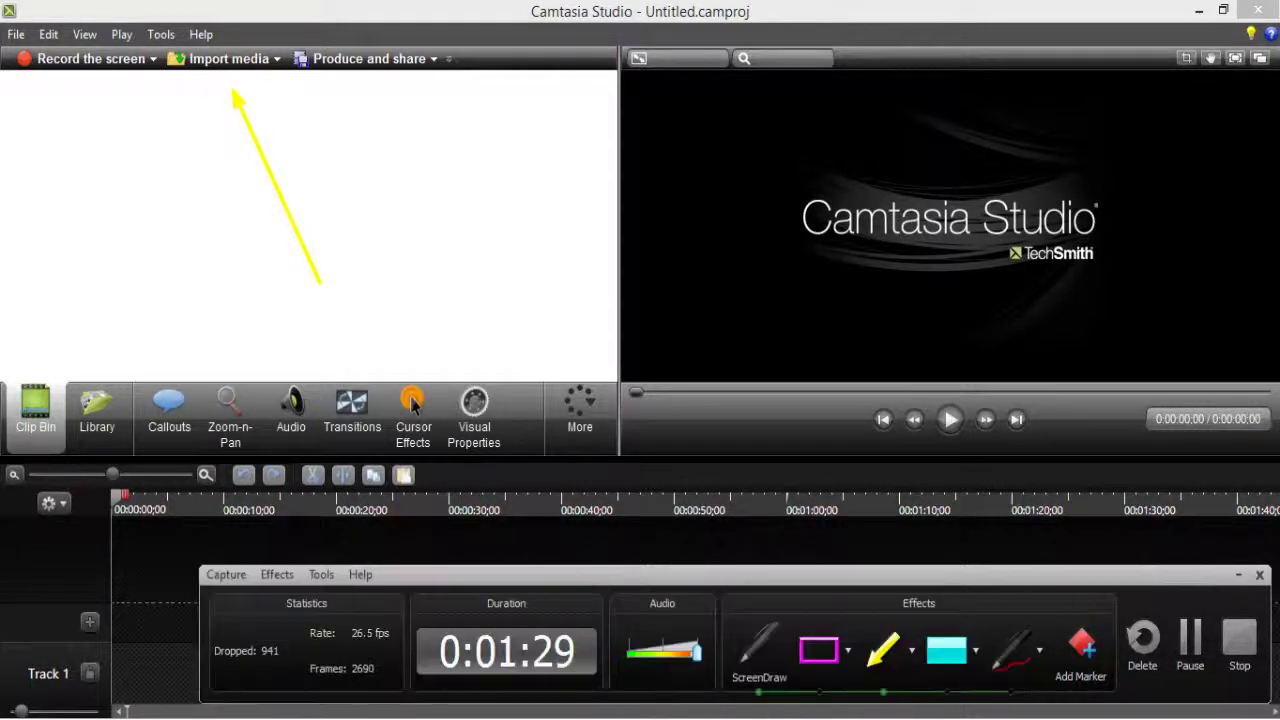
left_click_drag(64, 228, 168, 98)
left_click_drag(368, 250, 356, 144)
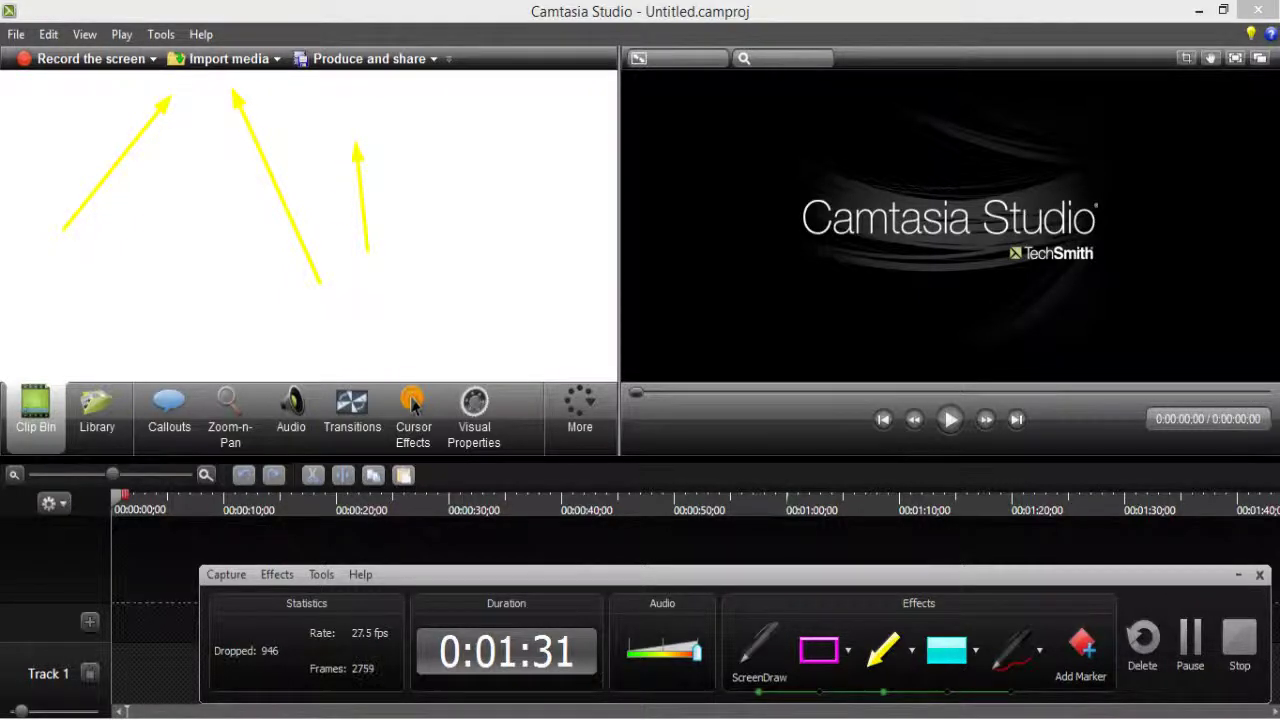
mouse_move(434, 320)
left_mouse_down()
mouse_move(452, 280)
mouse_move(420, 378)
left_mouse_up()
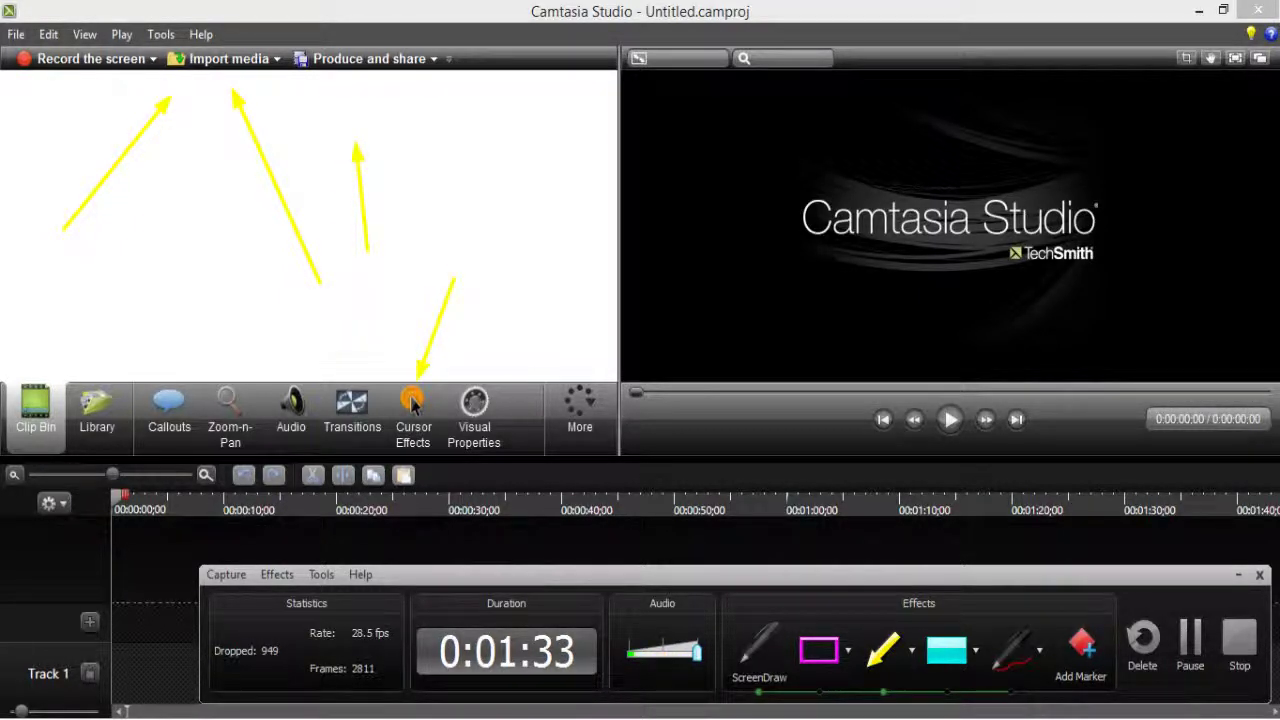
left_click_drag(152, 294, 282, 388)
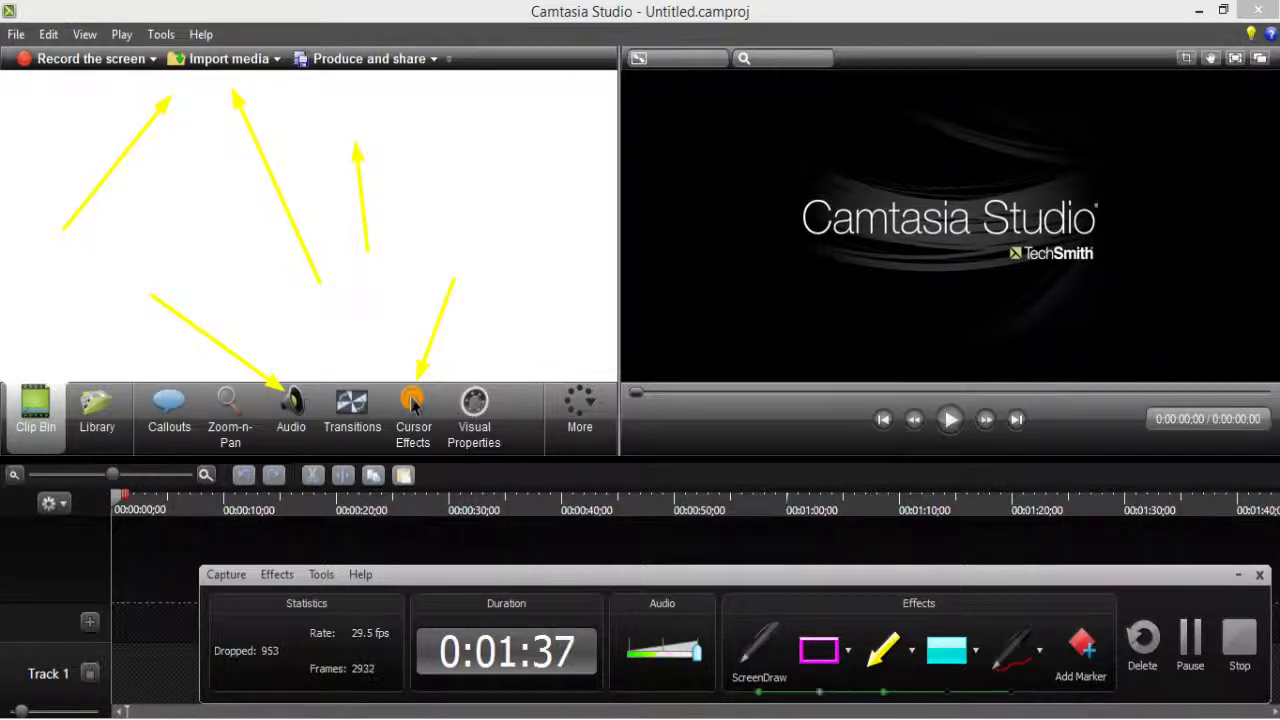
Step: Switch ScreenDraw to the Frame tool and set its colour to red
key("f")
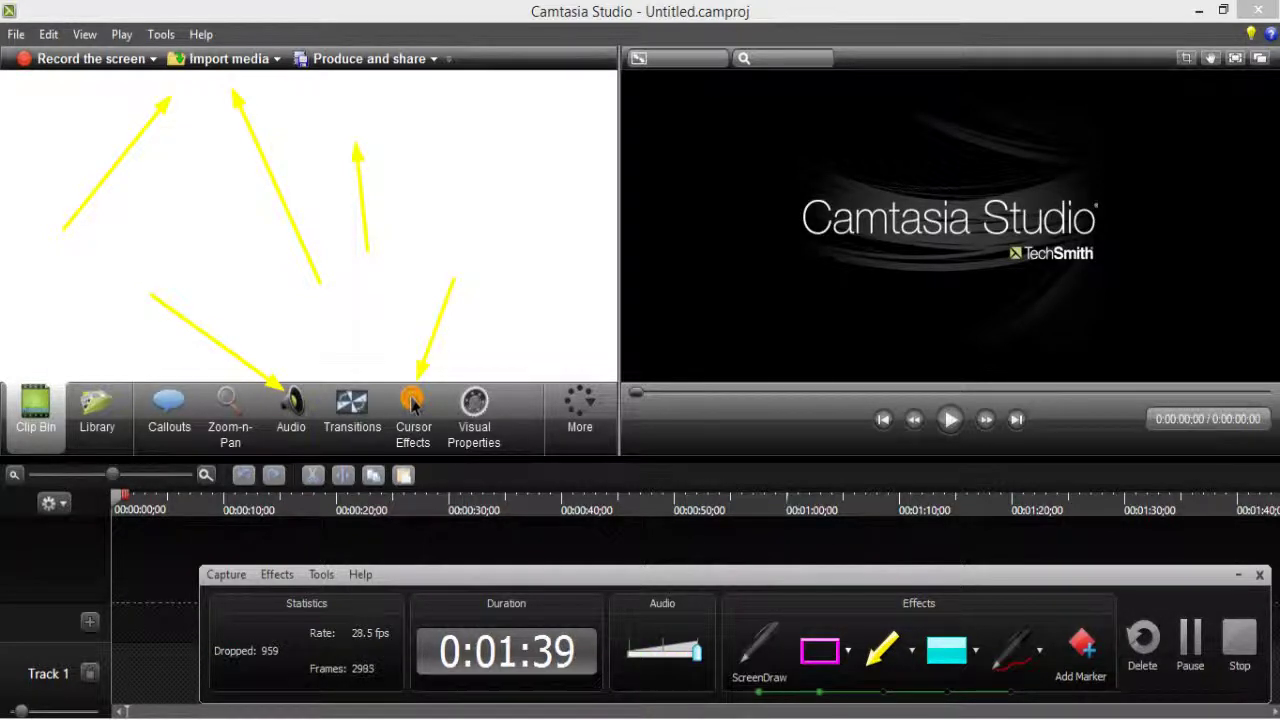
left_click(848, 650)
key("Down")
key("Right")
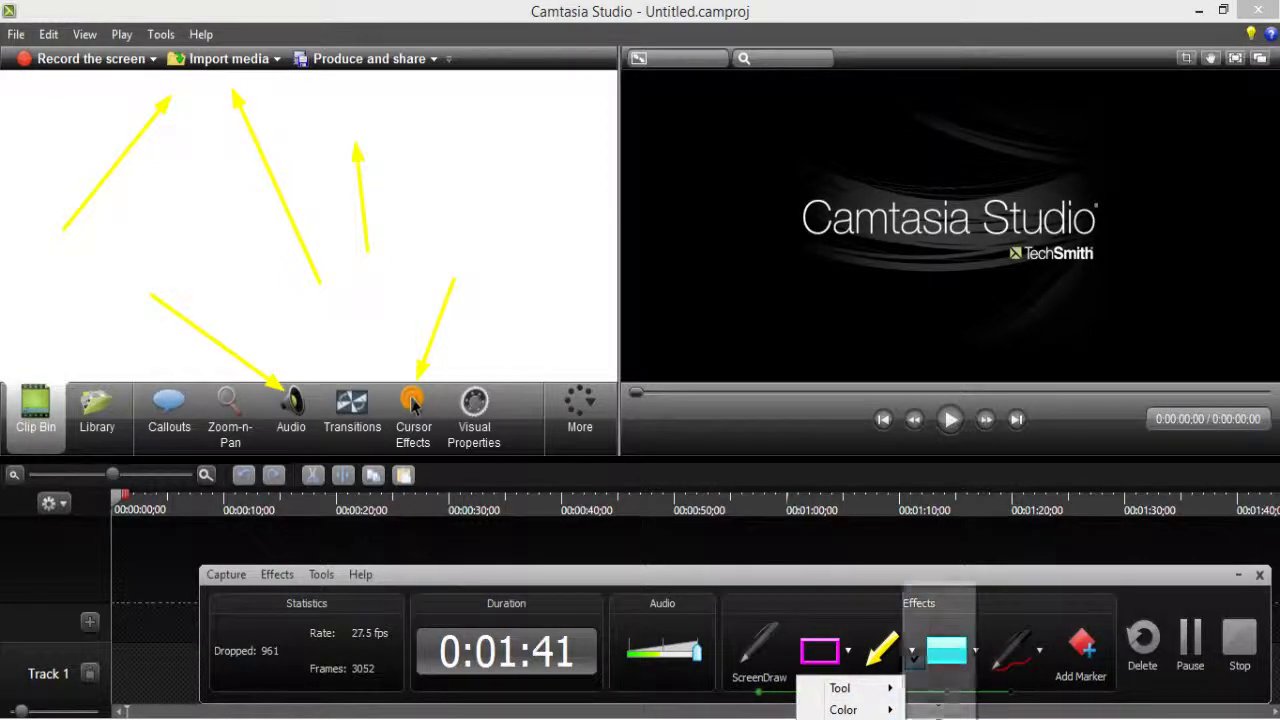
key("Up")
key("Right")
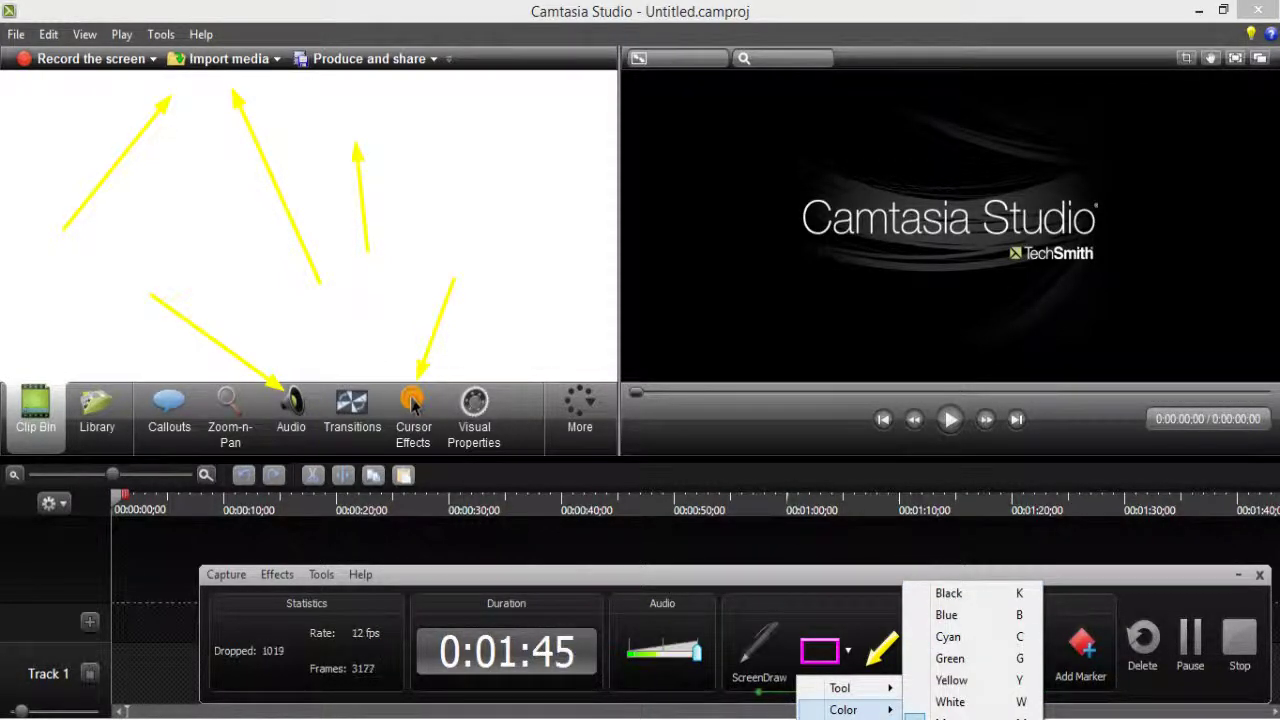
key("Up")
key("Up")
key("Up")
key("Up")
key("Up")
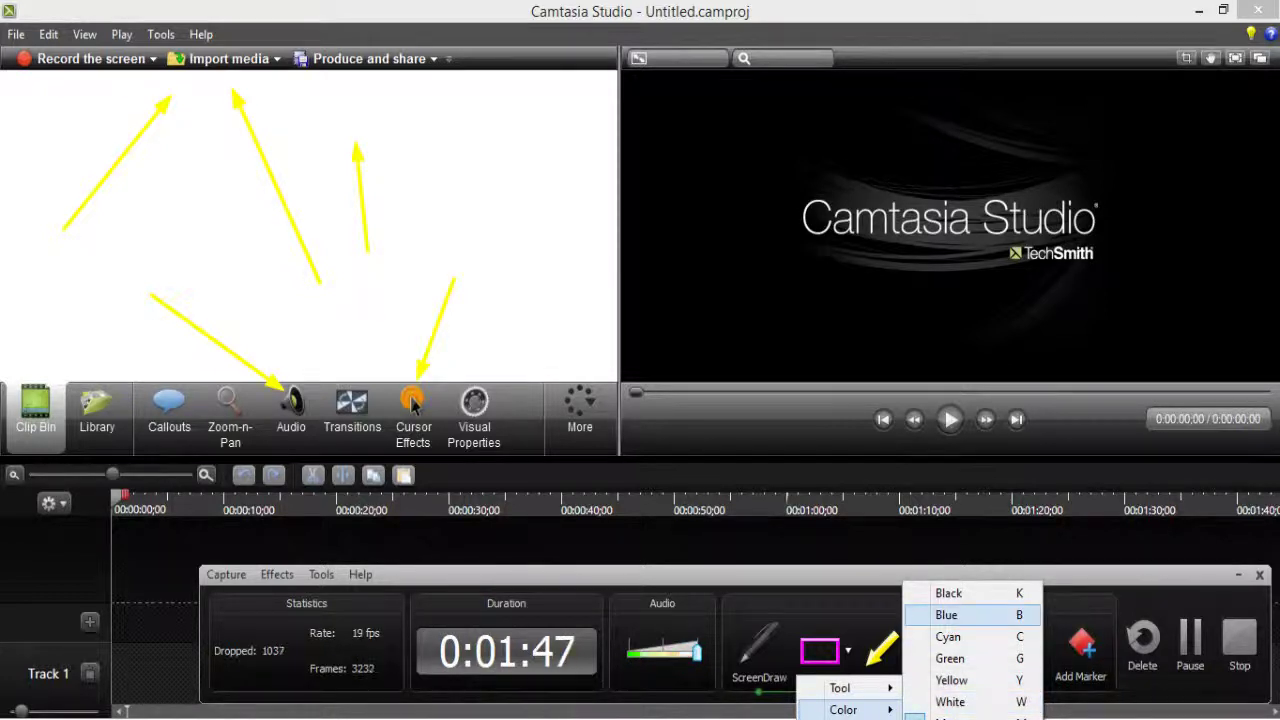
key("Up")
key("Up")
key("Return")
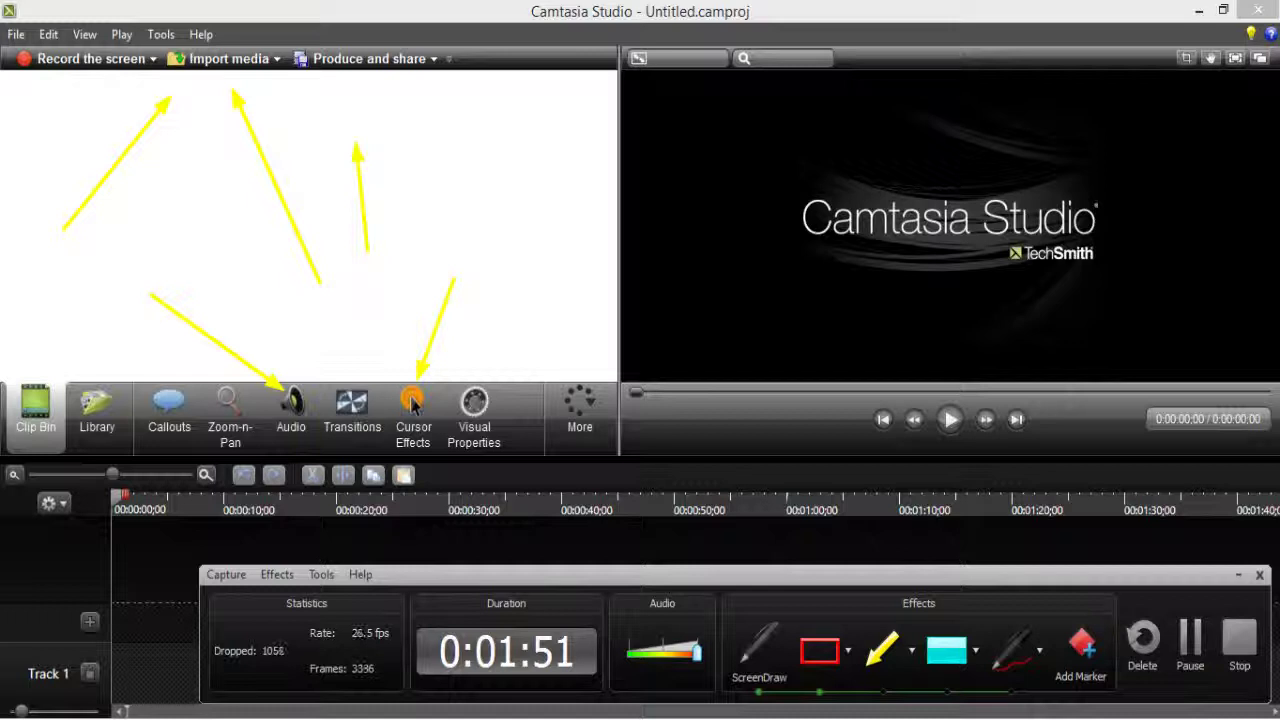
Step: Draw two red emphasis frames, then erase all drawings and exit ScreenDraw
left_click_drag(3, 47, 163, 80)
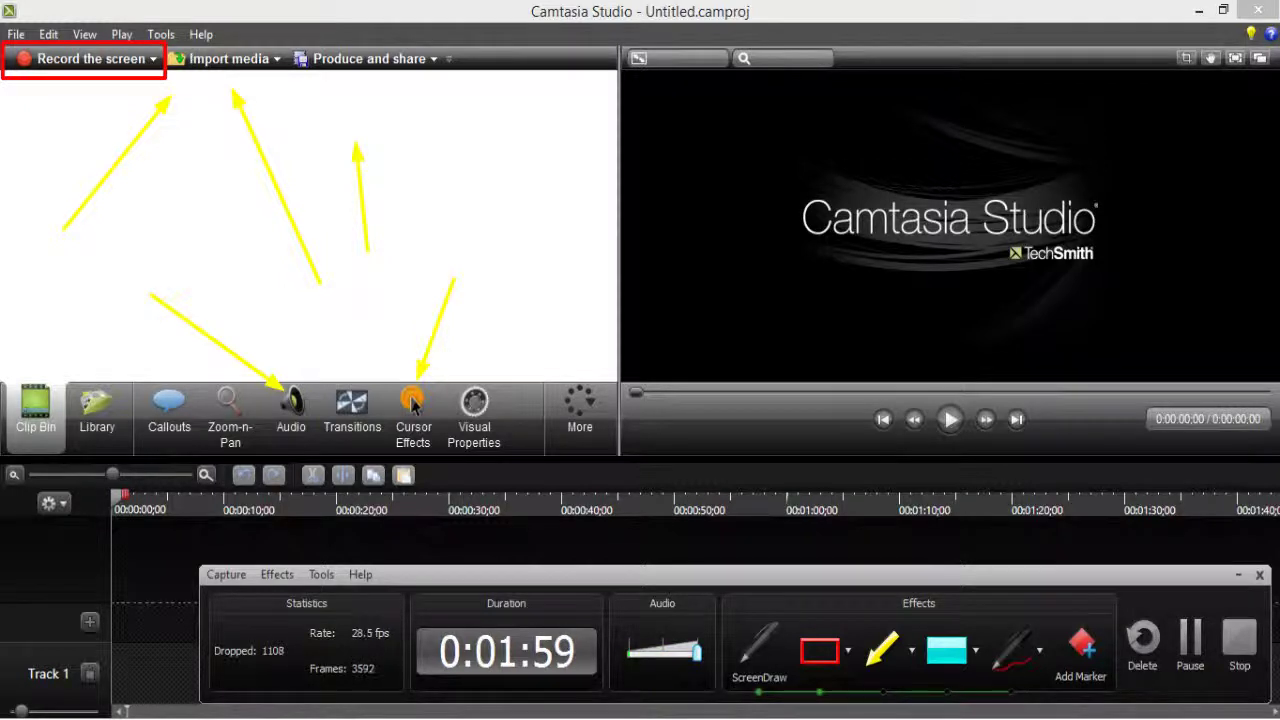
mouse_move(620, 40)
left_mouse_down()
mouse_move(737, 82)
mouse_move(857, 85)
mouse_move(846, 88)
left_mouse_up()
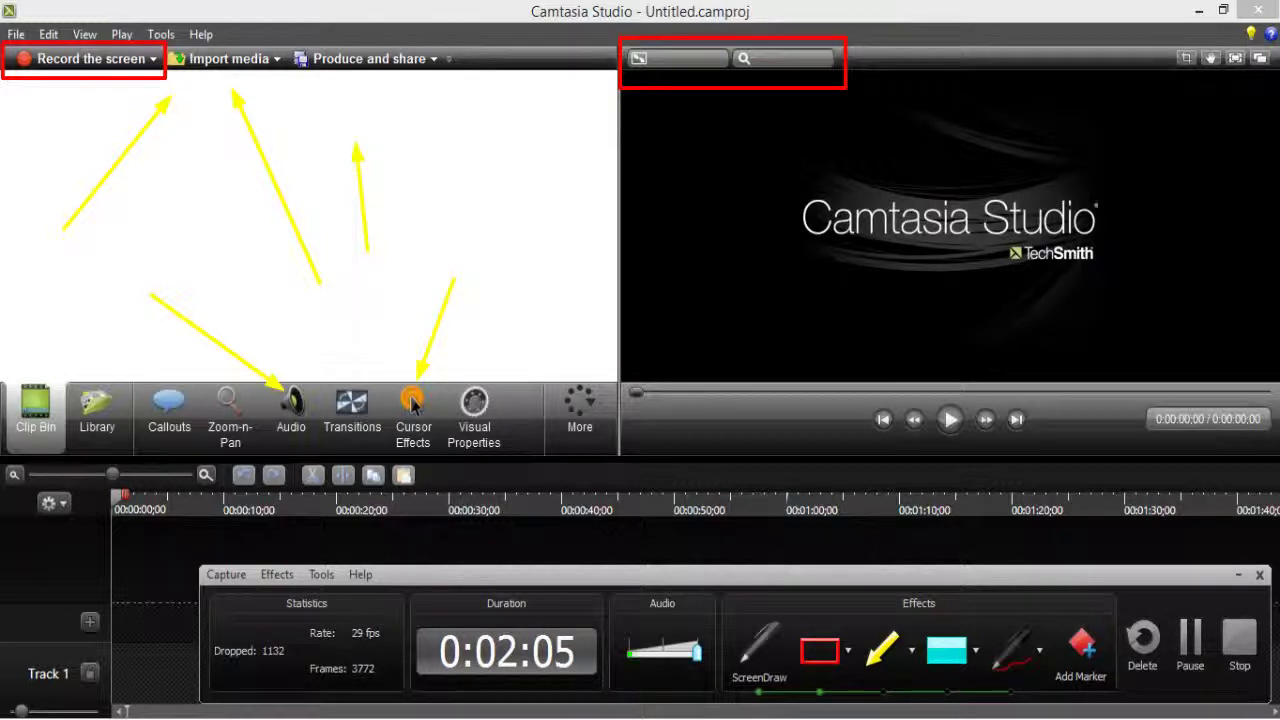
key("Escape")
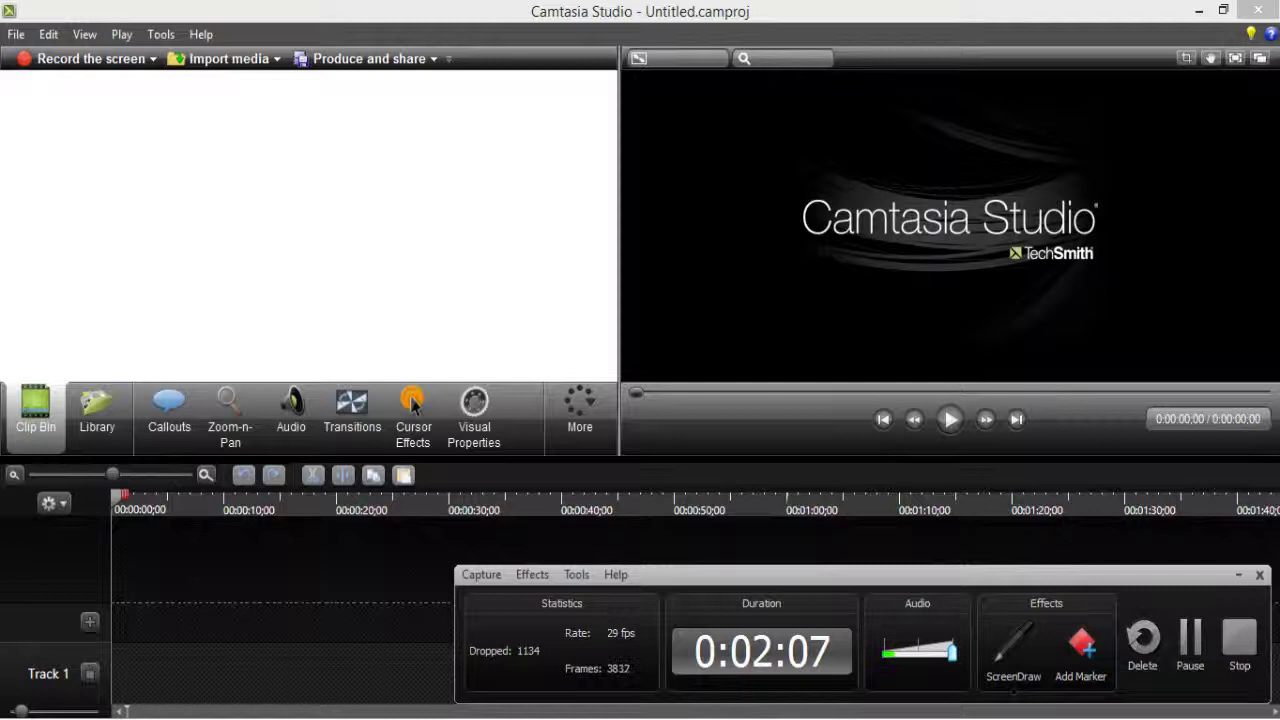
Step: Hide the recorder, try producing the empty timeline, then bring up the Clip Bin context menu
key("F10")
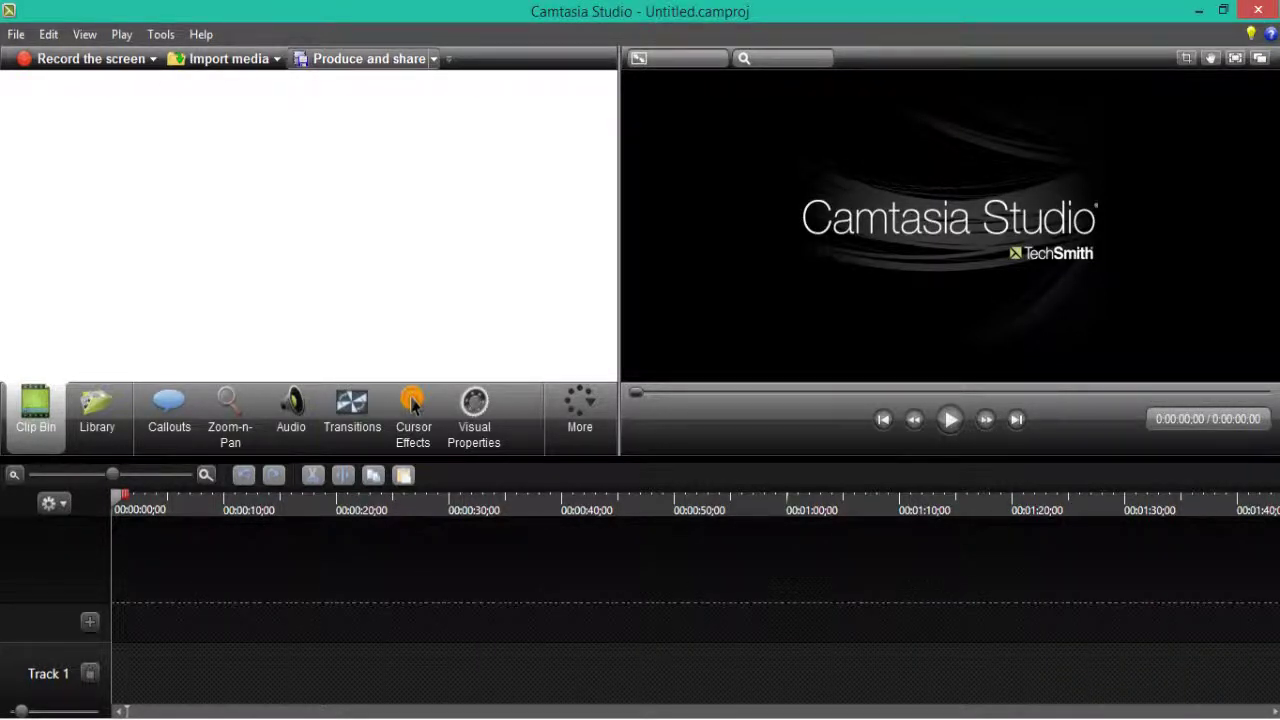
key("Down")
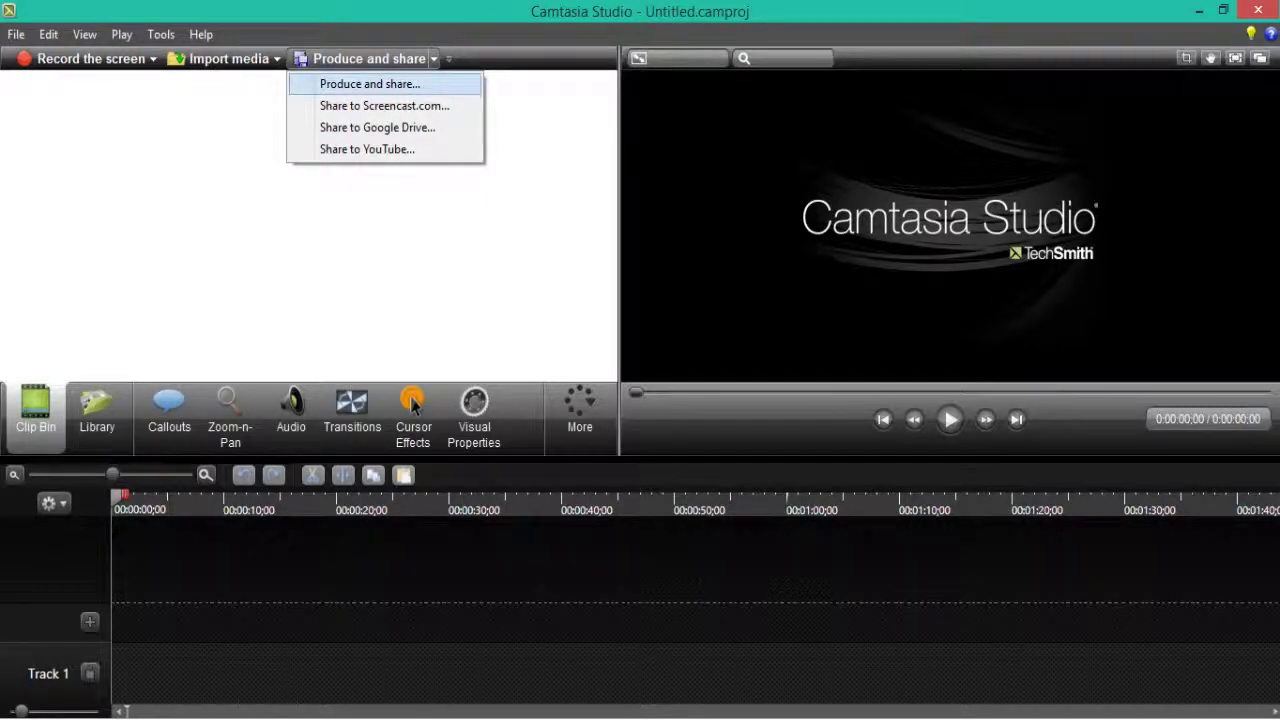
key("Return")
key("Return")
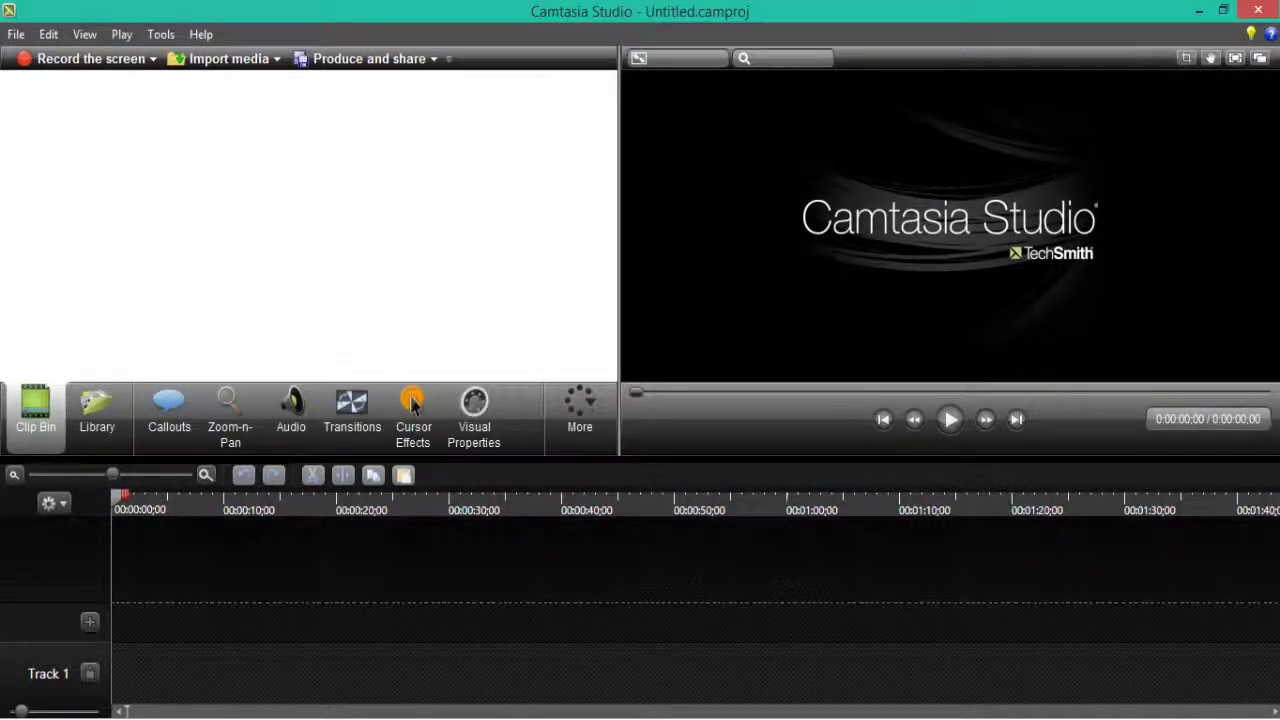
key("shift+F10")
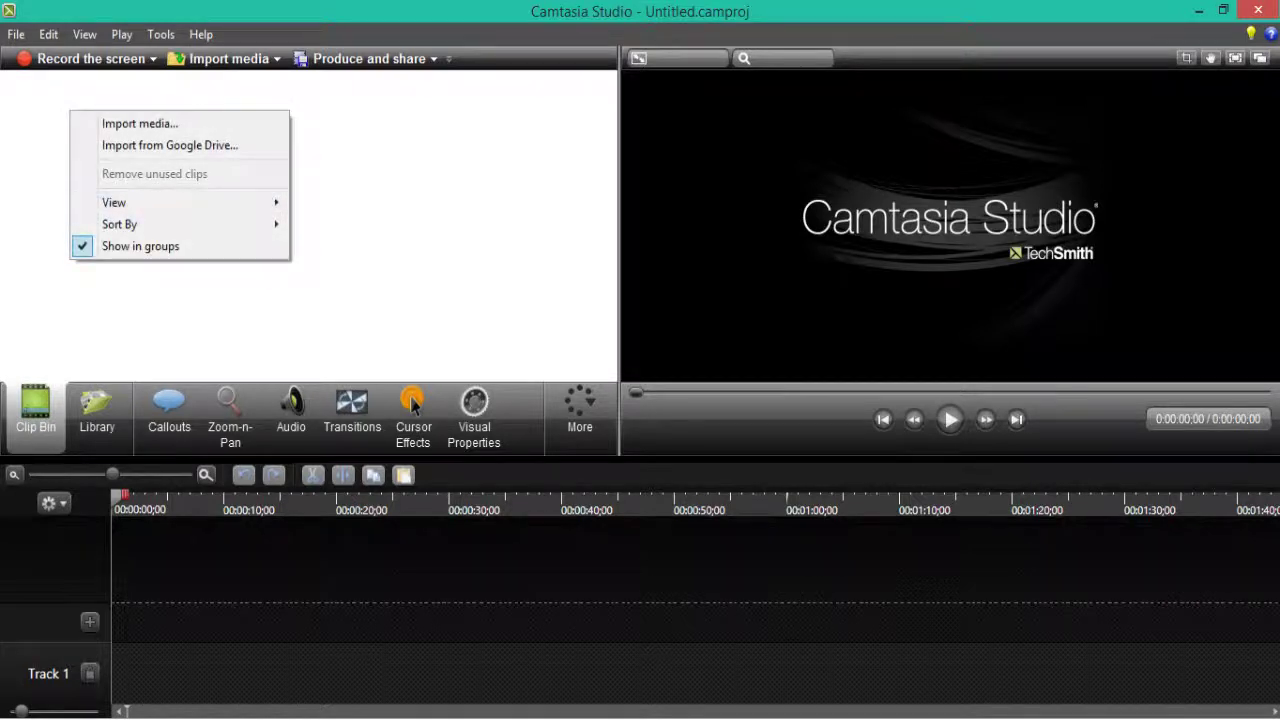
Step: Open Import Media and browse the Downloads Compressed and Programs folders
key("Down")
key("Return")
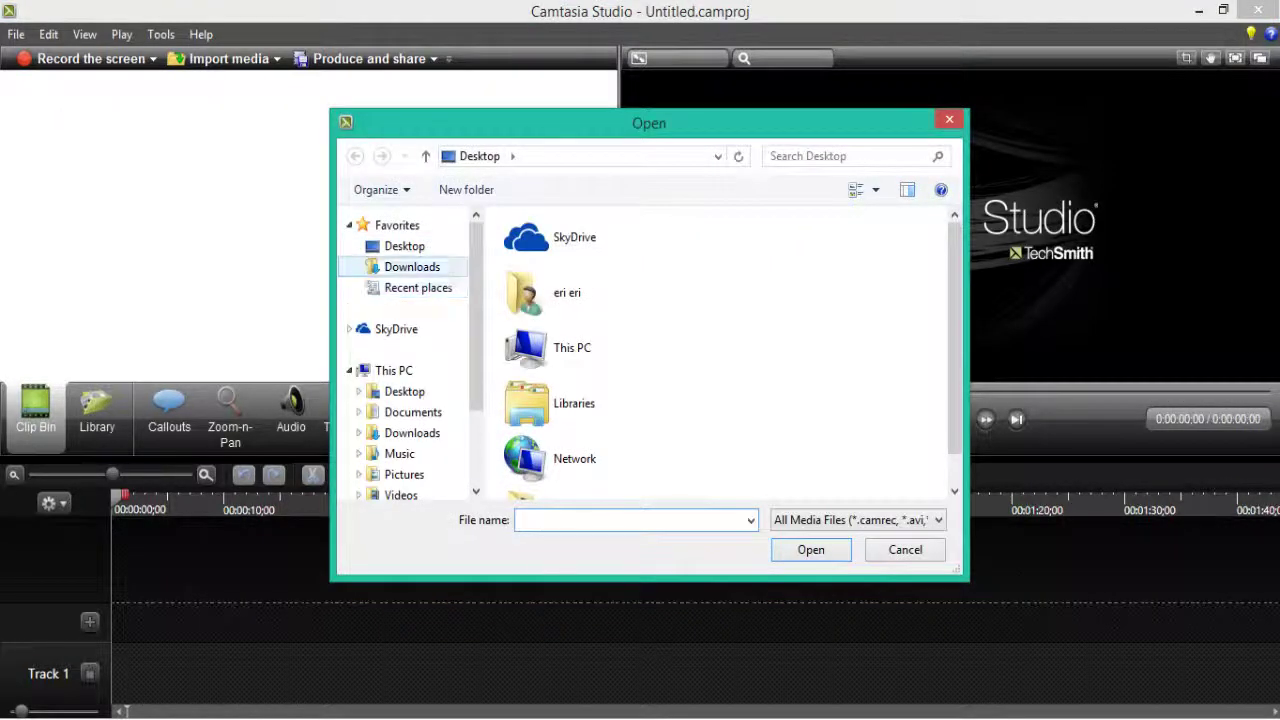
left_click(412, 267)
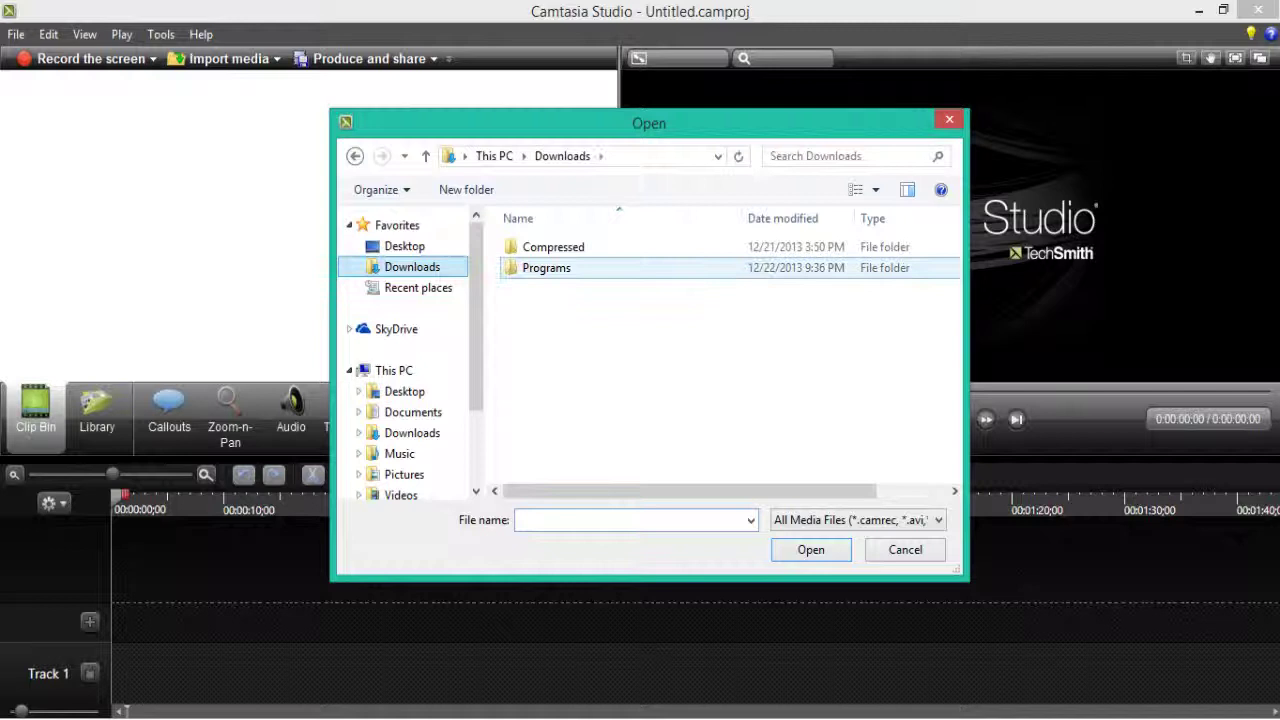
double_click(553, 247)
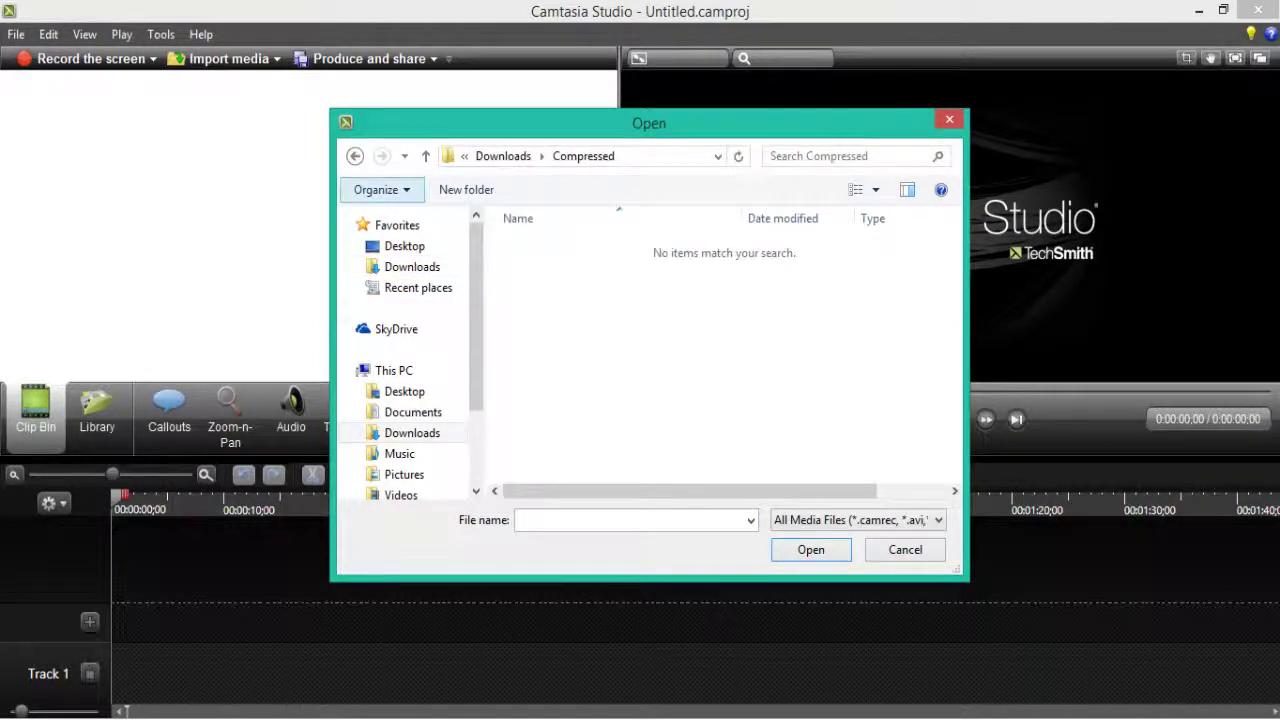
left_click(412, 267)
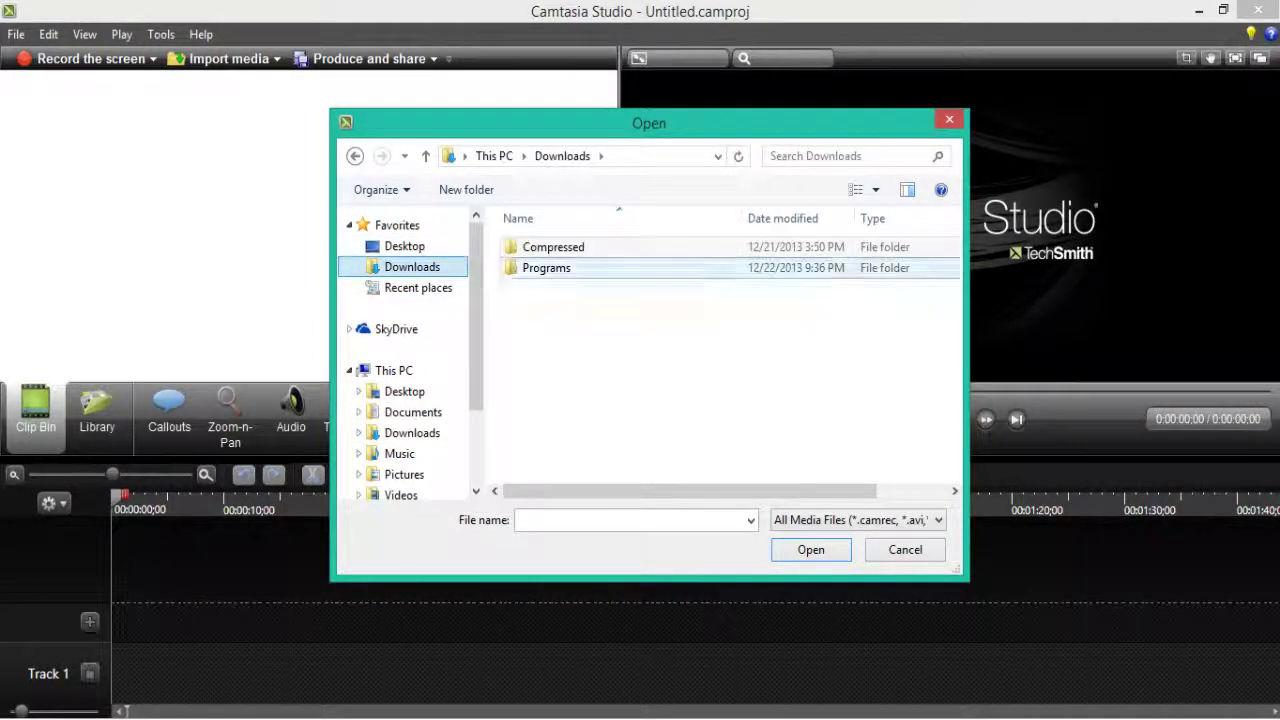
double_click(546, 268)
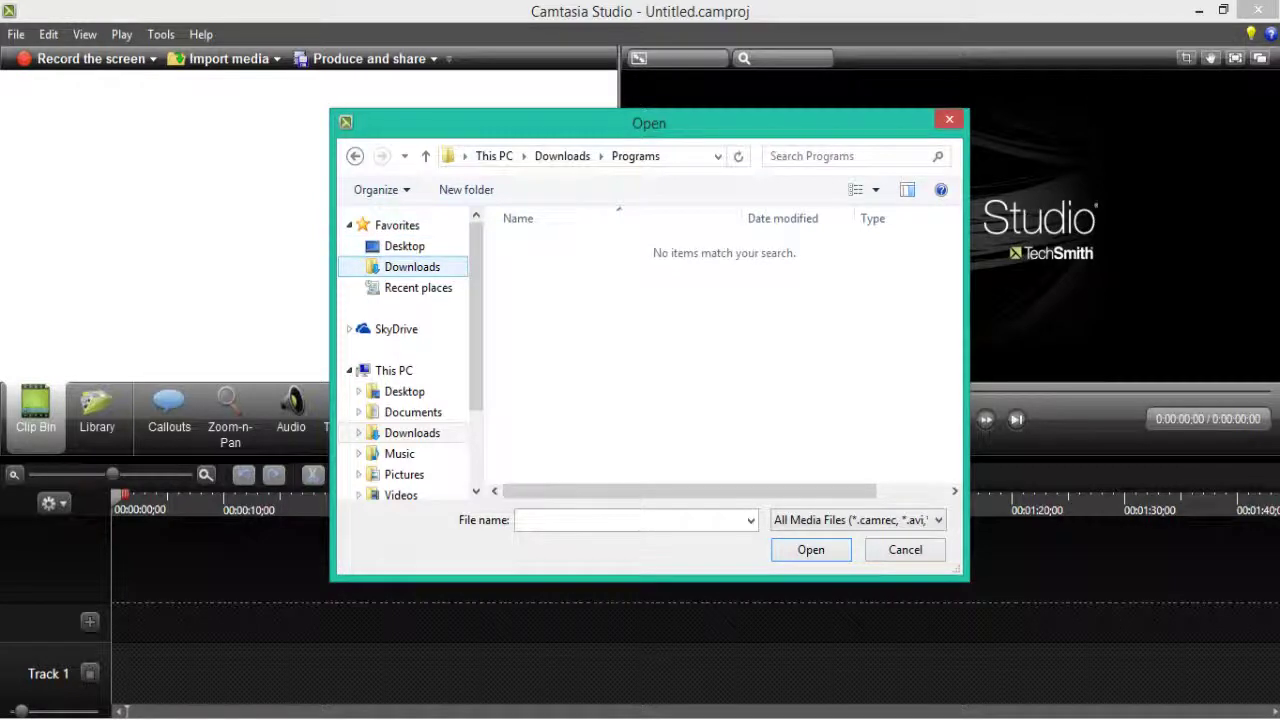
Step: Browse the Desktop, Downloads, Music and Pictures folders, dismiss the location error, and cancel the import
left_click(412, 267)
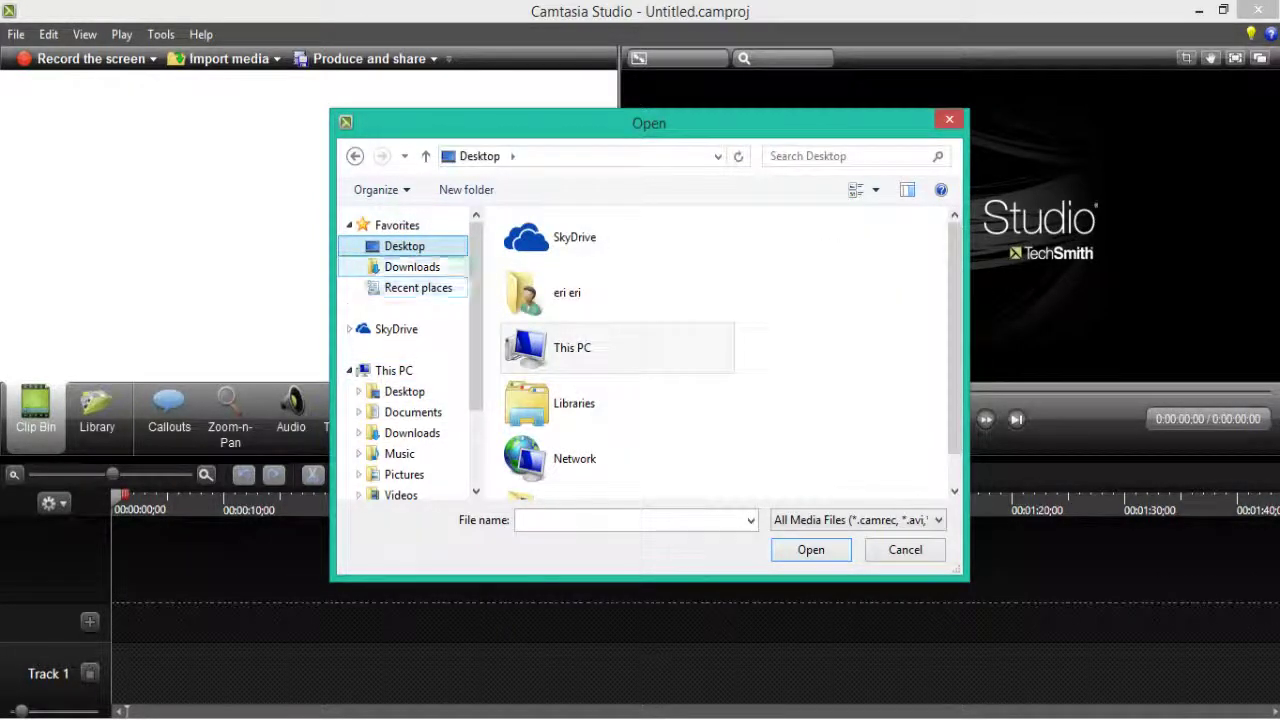
left_click(412, 267)
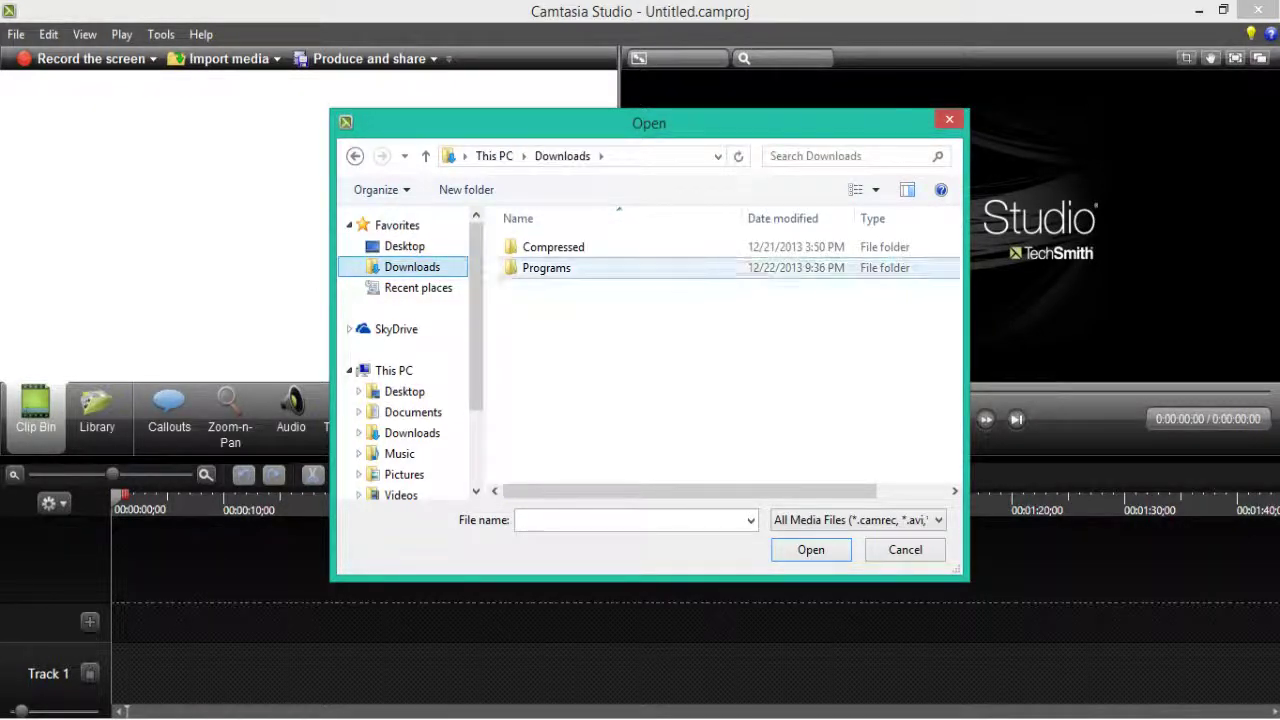
double_click(546, 268)
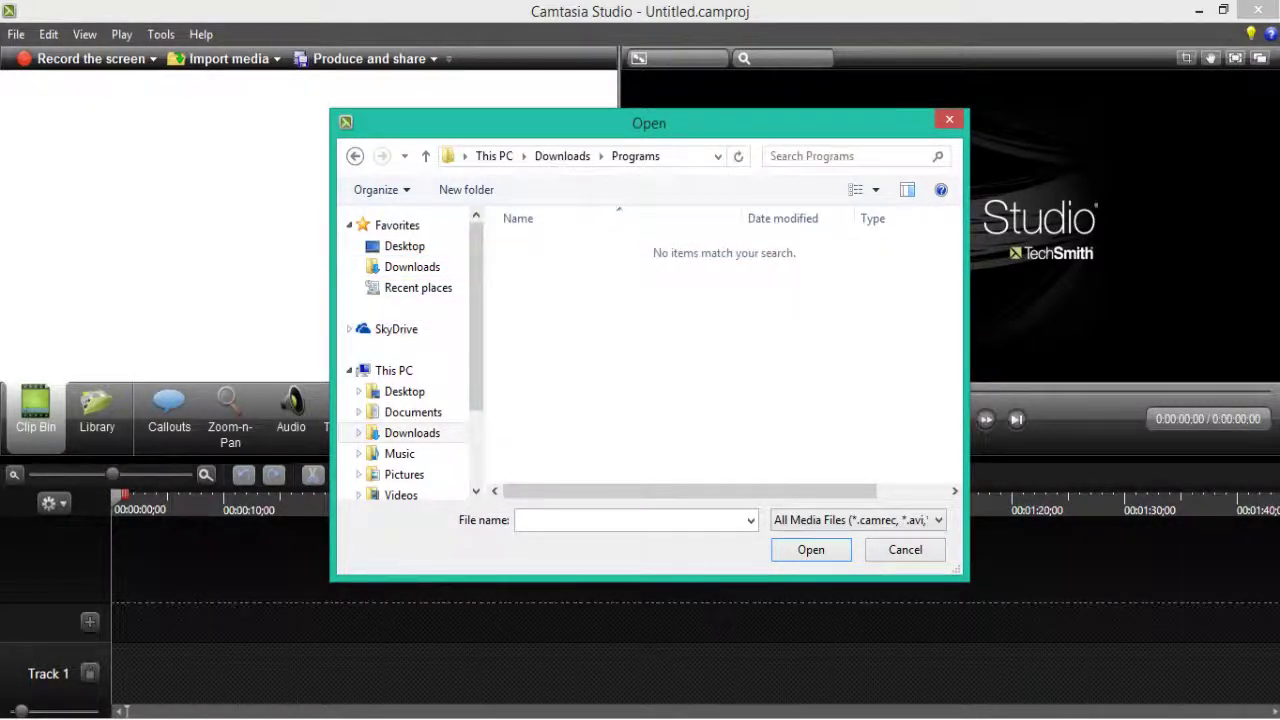
left_click(412, 432)
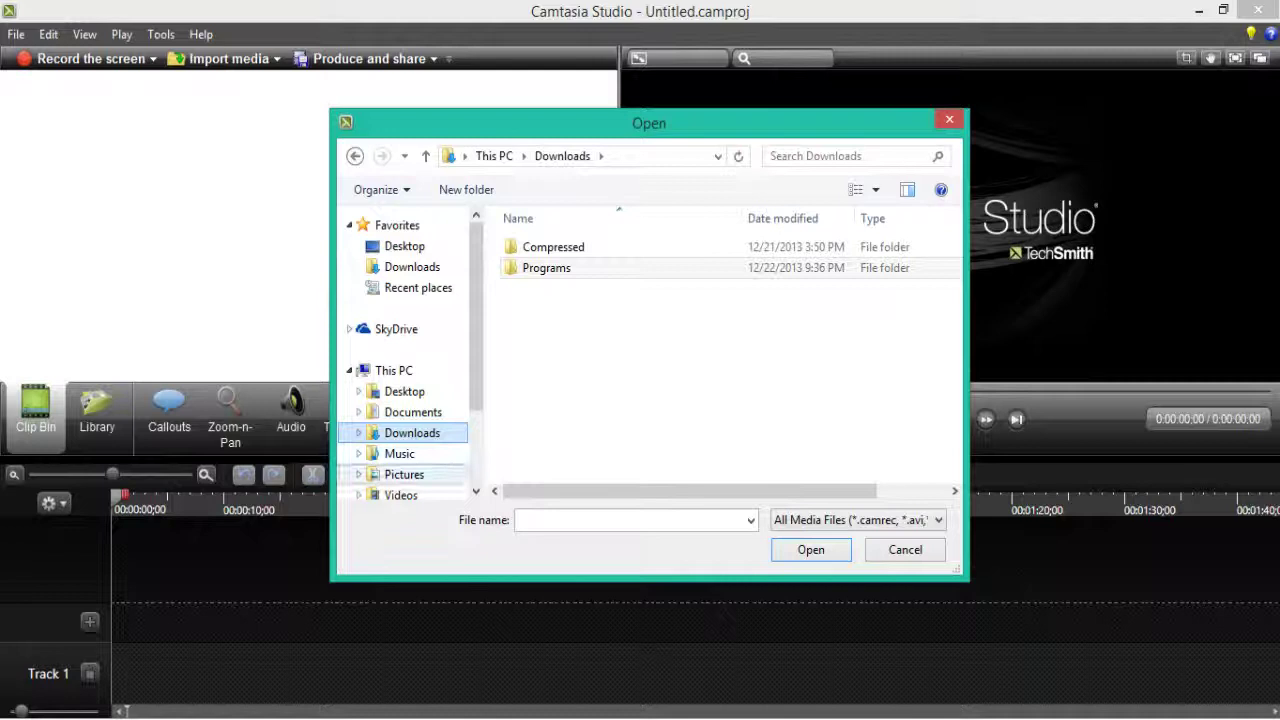
left_click(399, 453)
left_click(404, 474)
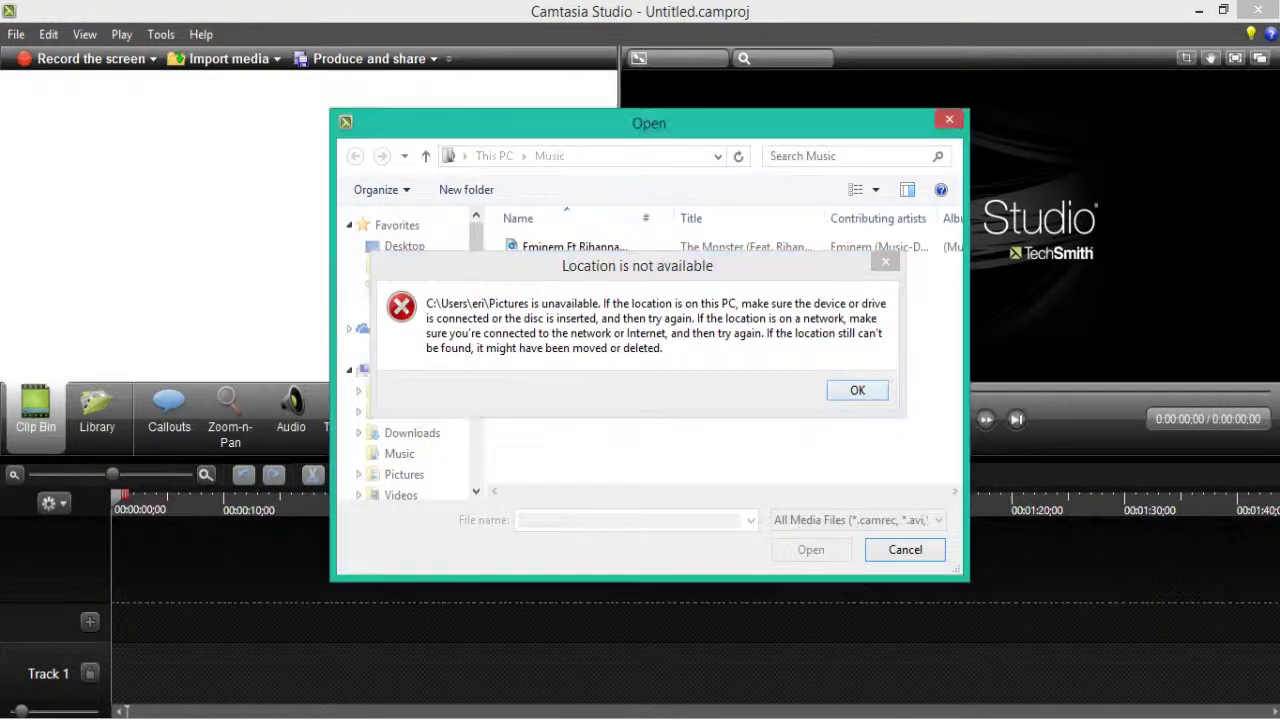
key("Return")
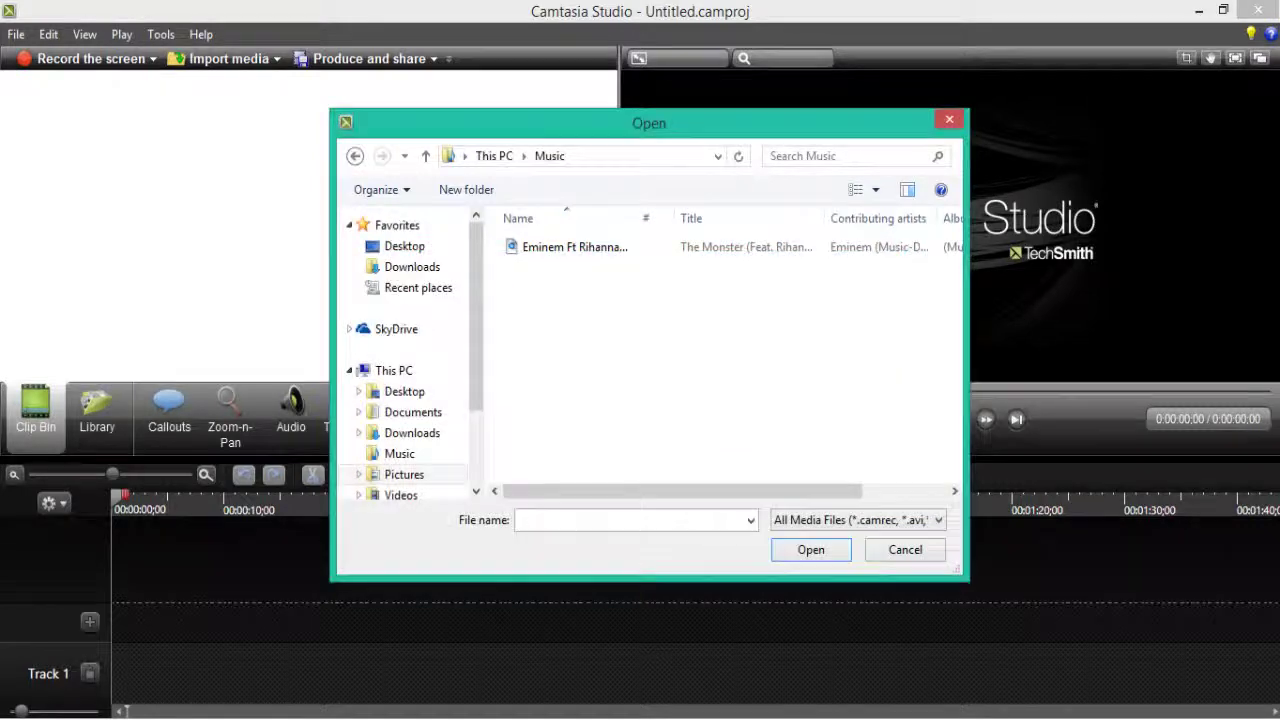
key("Escape")
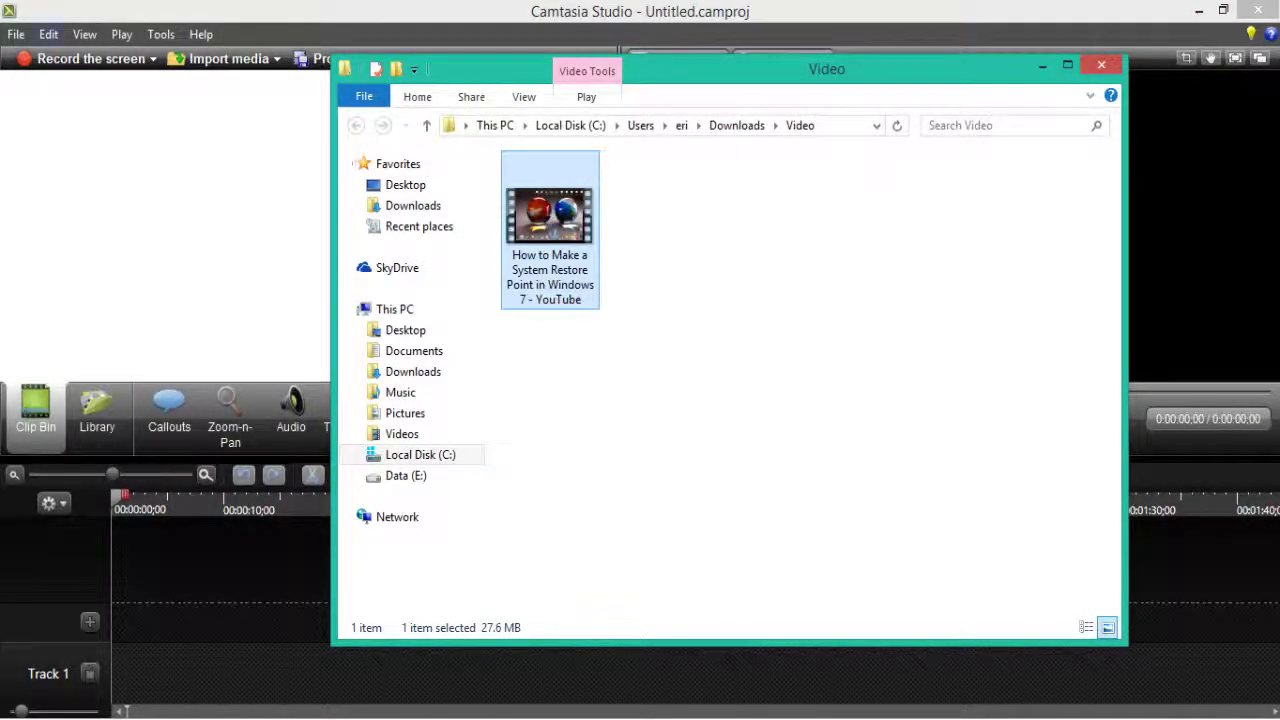
Step: Return to Camtasia, then open and cancel Import media from both the File menu and the Clip Bin
key("alt+Tab")
key("alt+f")
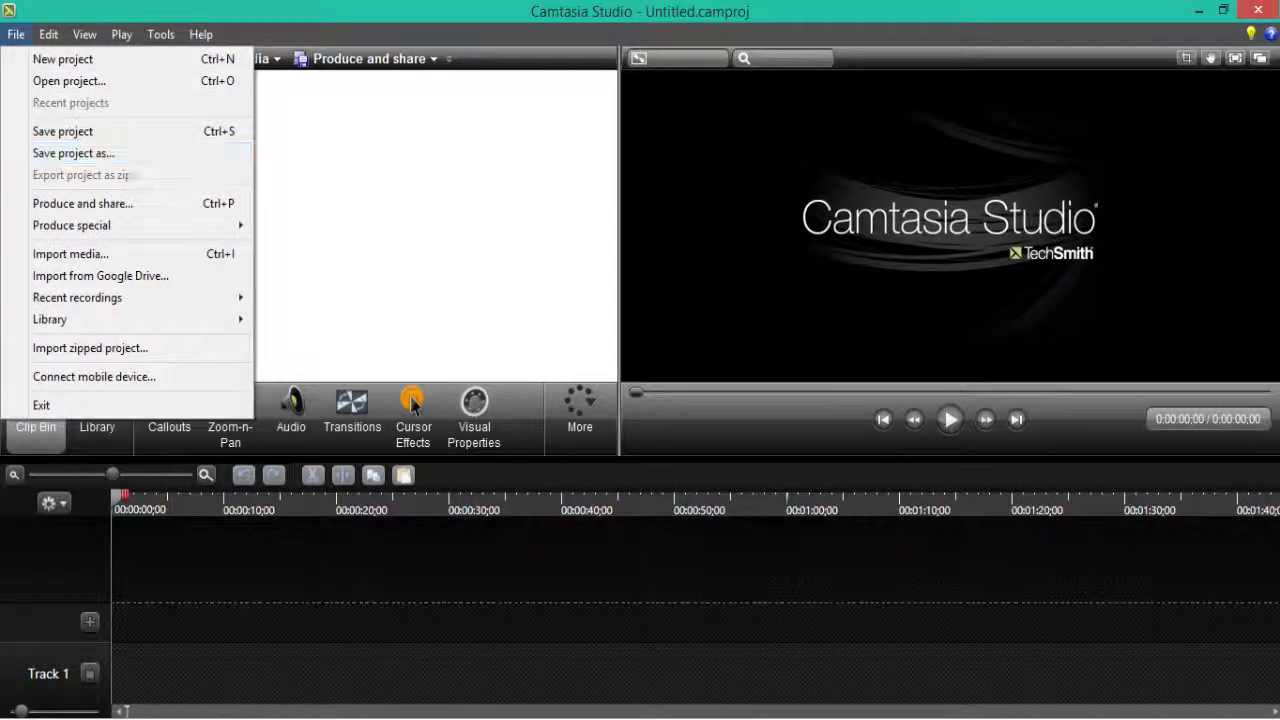
key("Up")
key("Up")
key("Down")
key("Down")
key("Down")
key("Down")
key("Down")
key("Down")
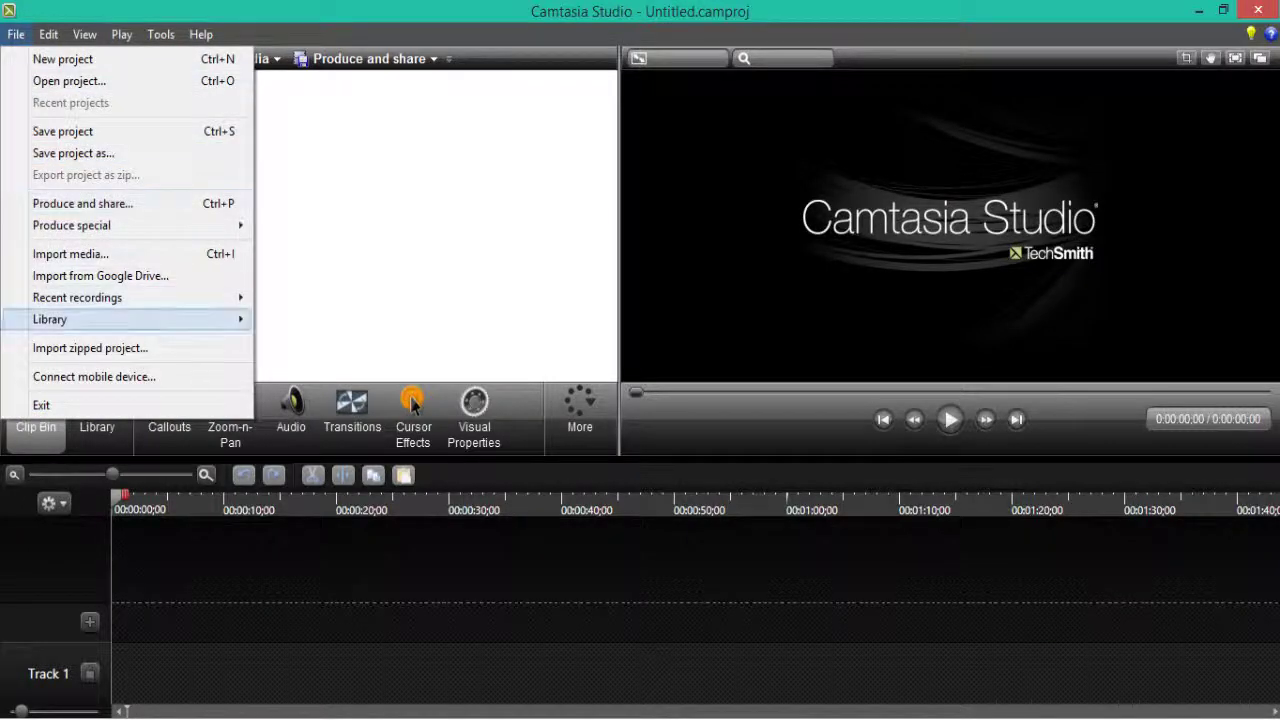
key("Up")
key("Up")
key("Up")
key("Return")
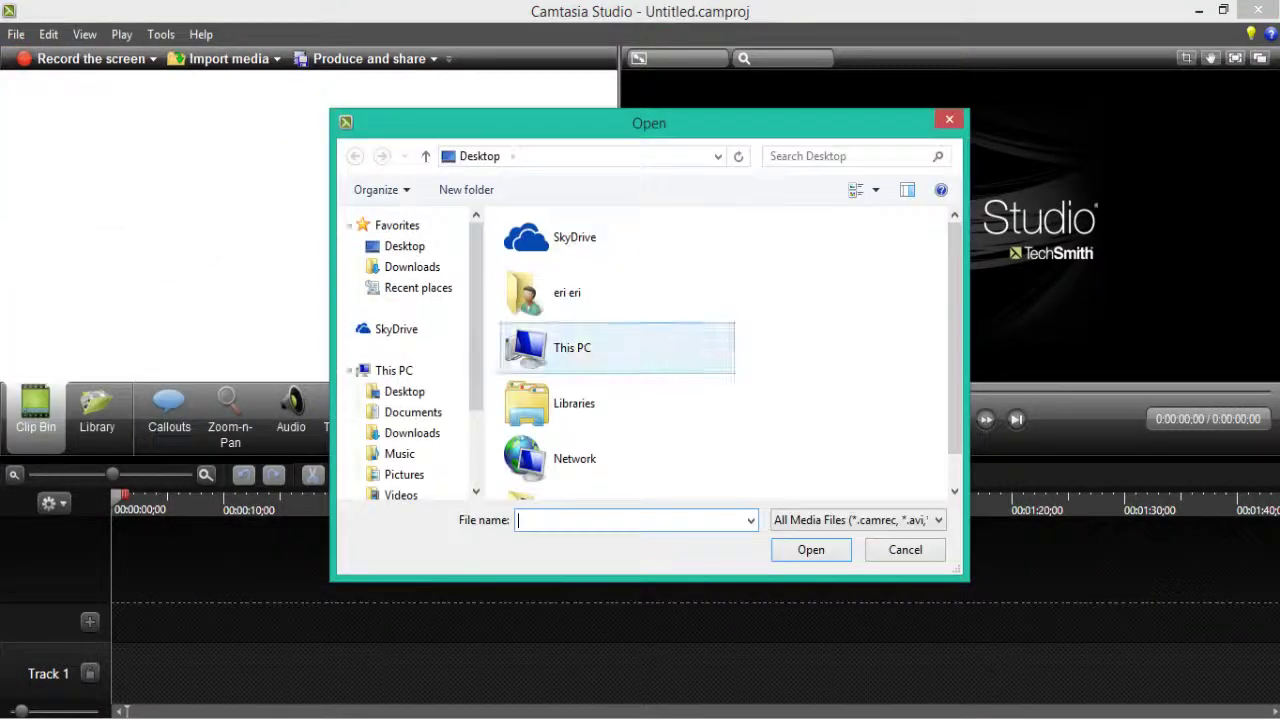
key("Escape")
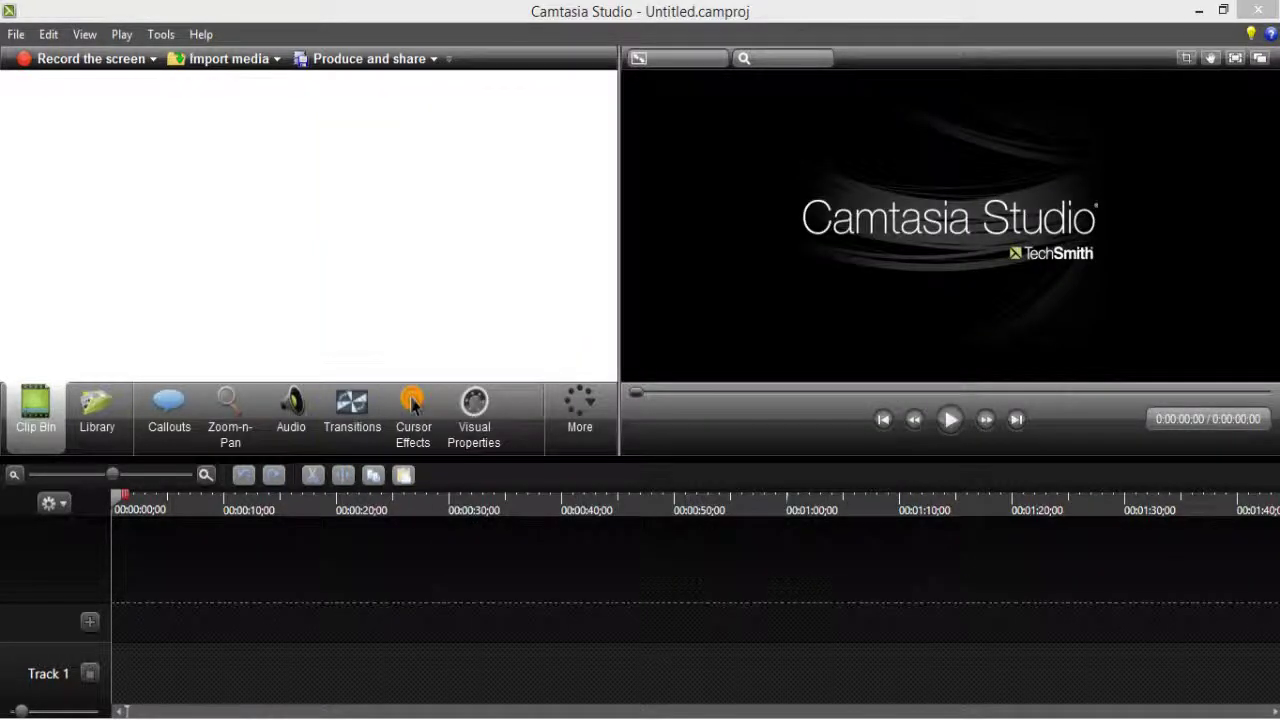
key("shift+F10")
key("Down")
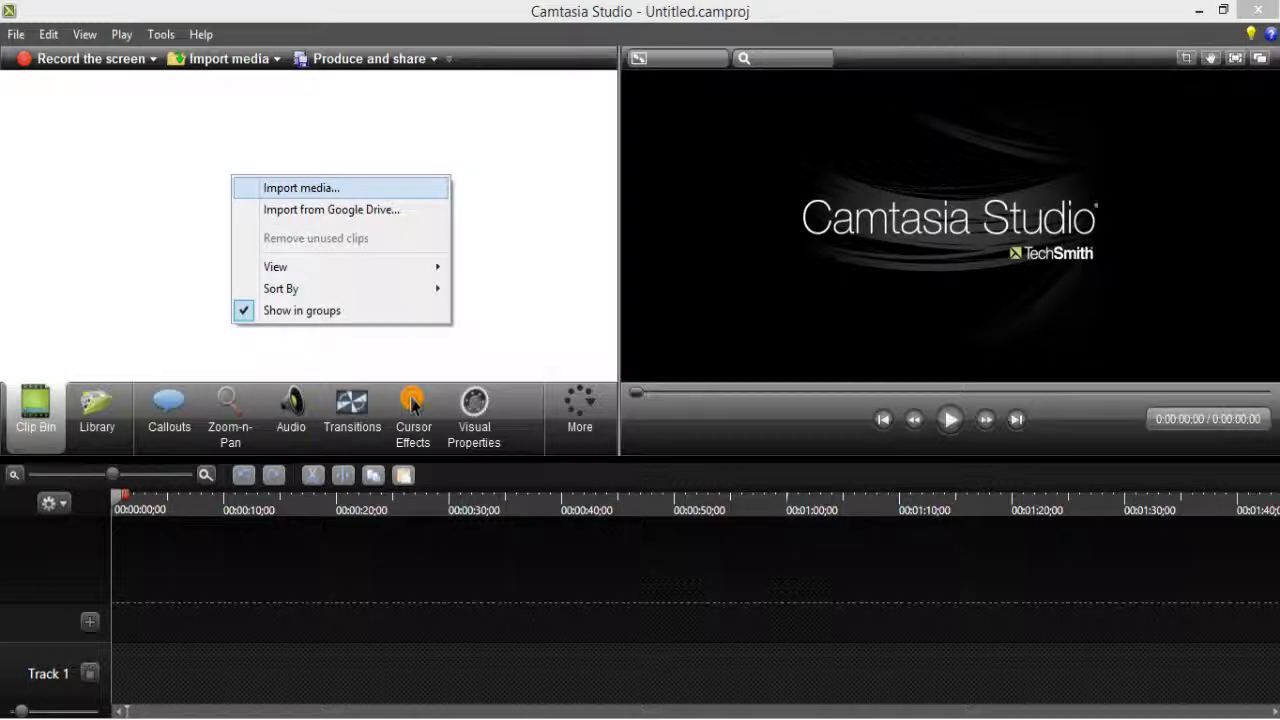
key("Return")
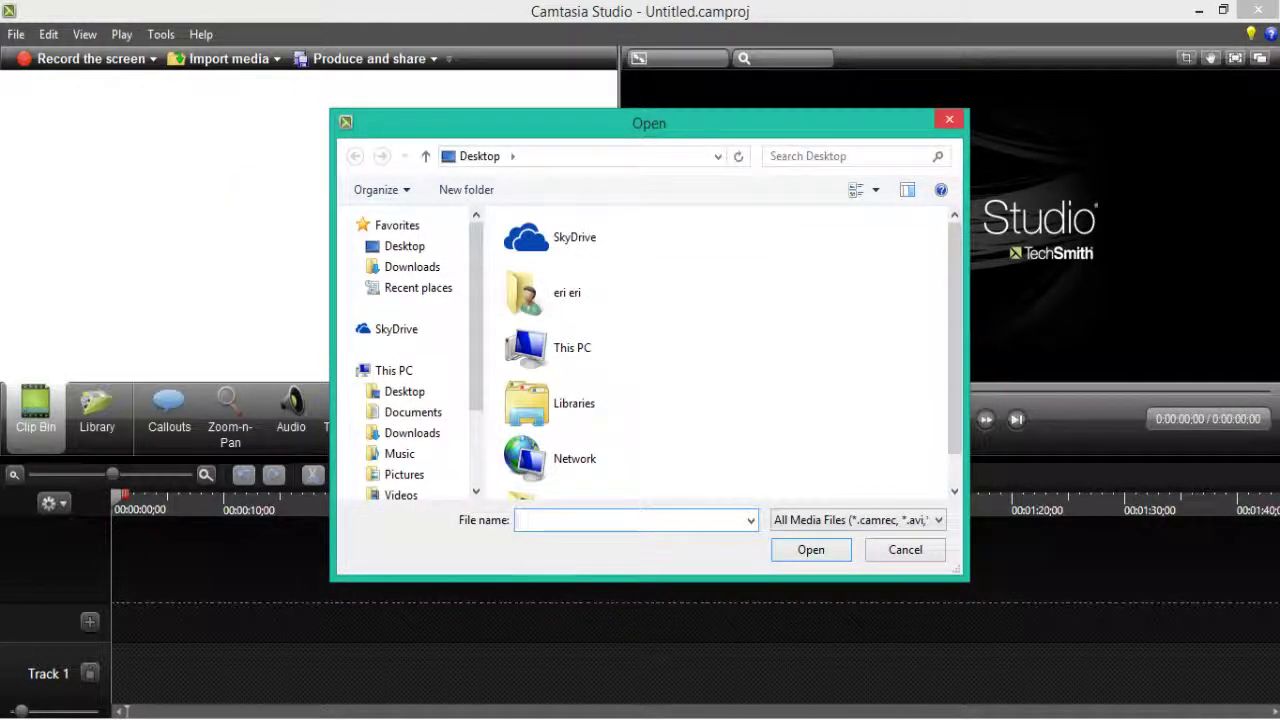
key("Escape")
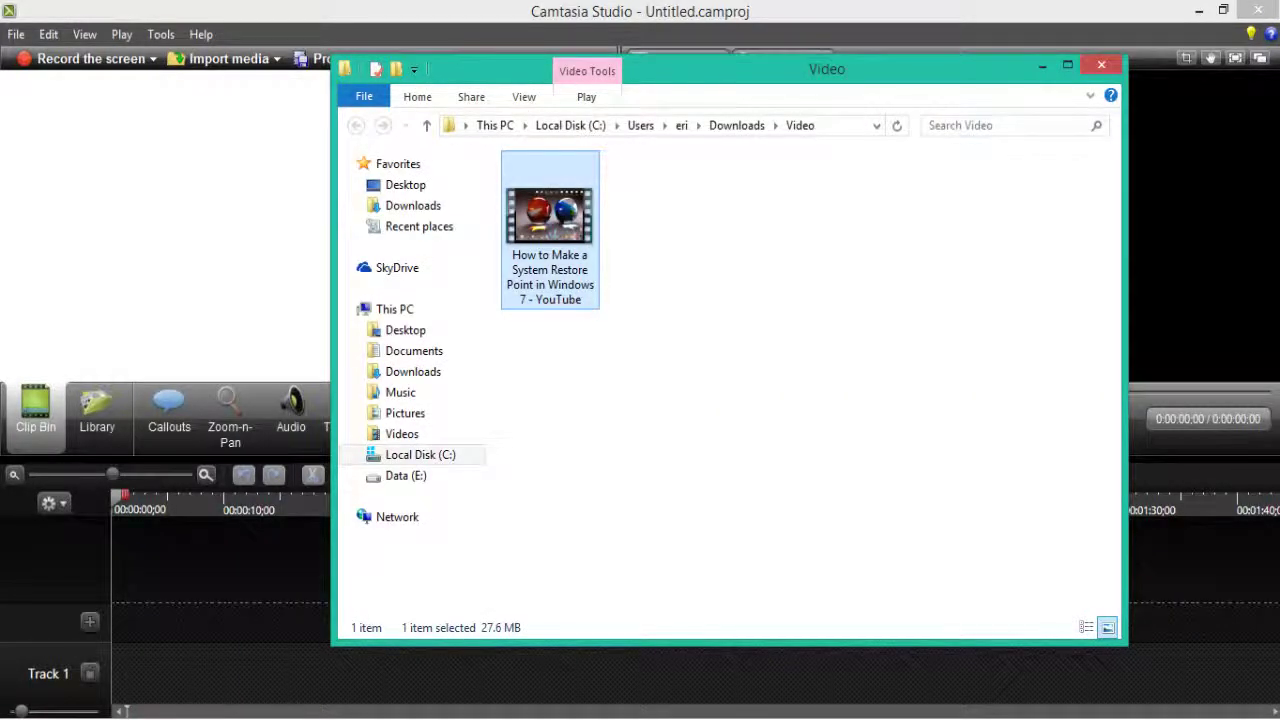
Step: Drag the System Restore video from the Video folder window into the Clip Bin, then close that window
left_click_drag(700, 69, 868, 27)
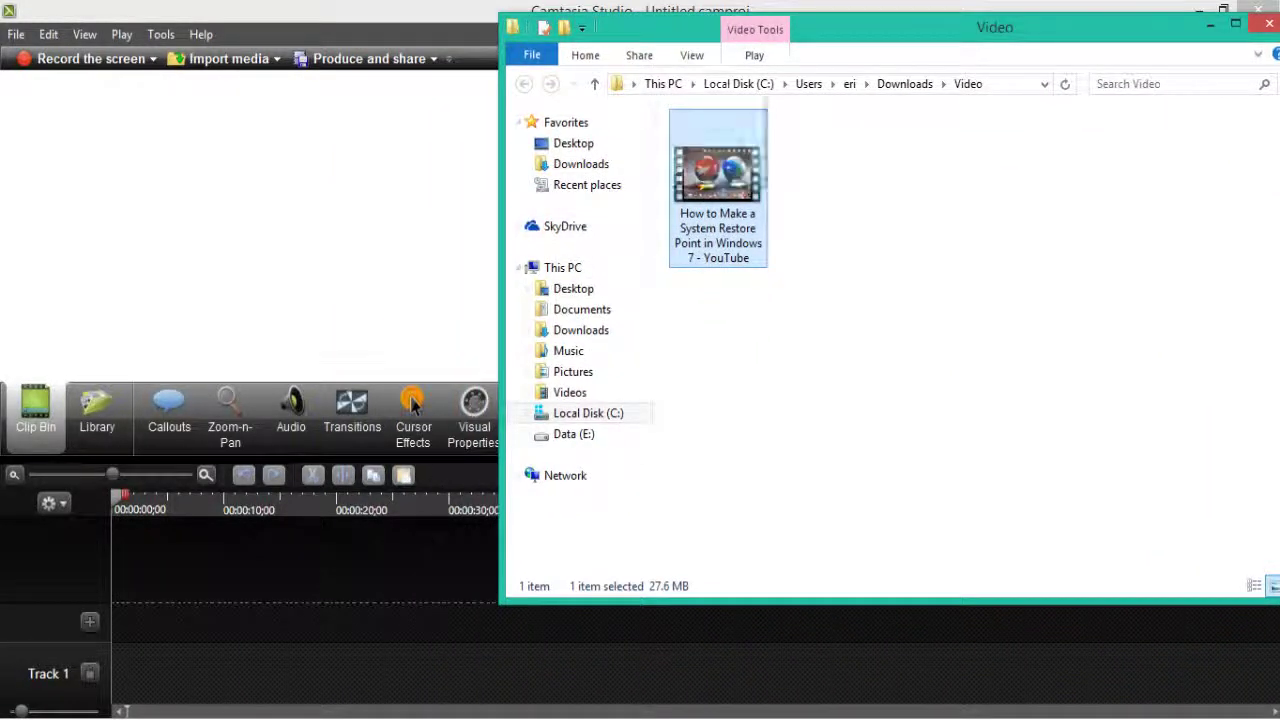
left_click_drag(718, 190, 70, 232)
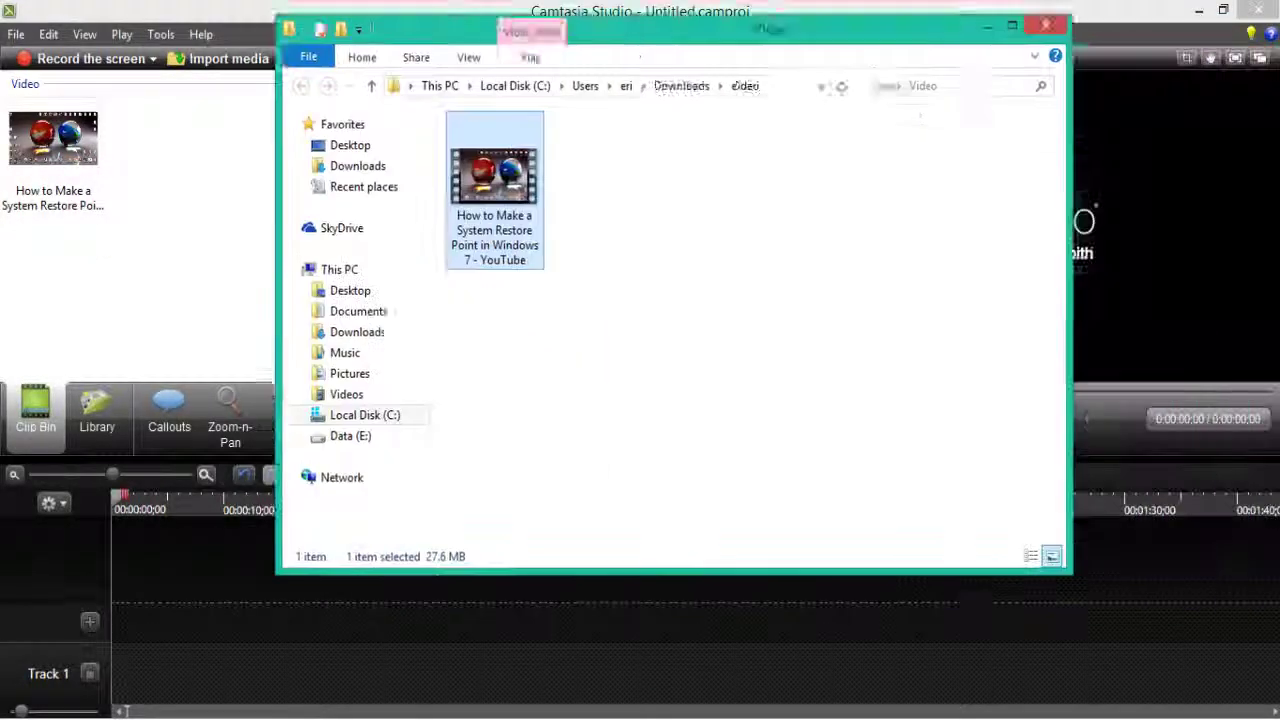
left_click(940, 10)
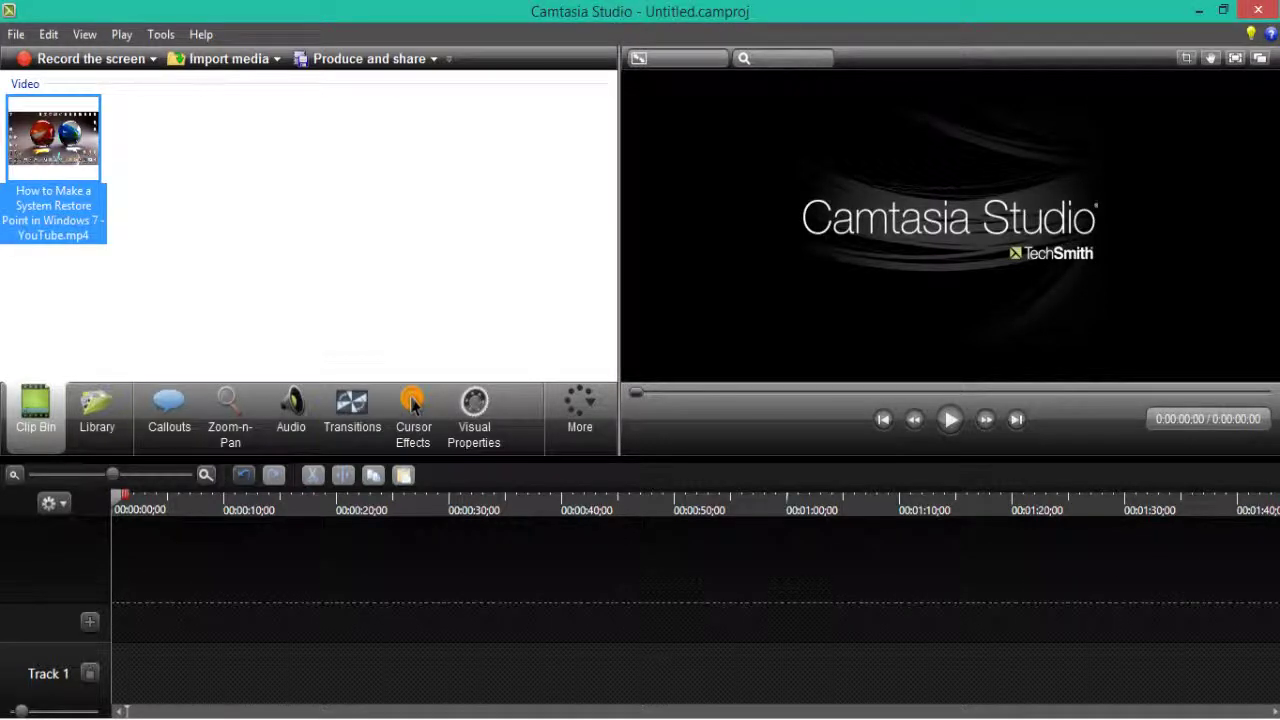
Step: Add the System Restore clip to Track 1 at 1280 x 720 YouTube & Screencast dimensions
key("alt+Down")
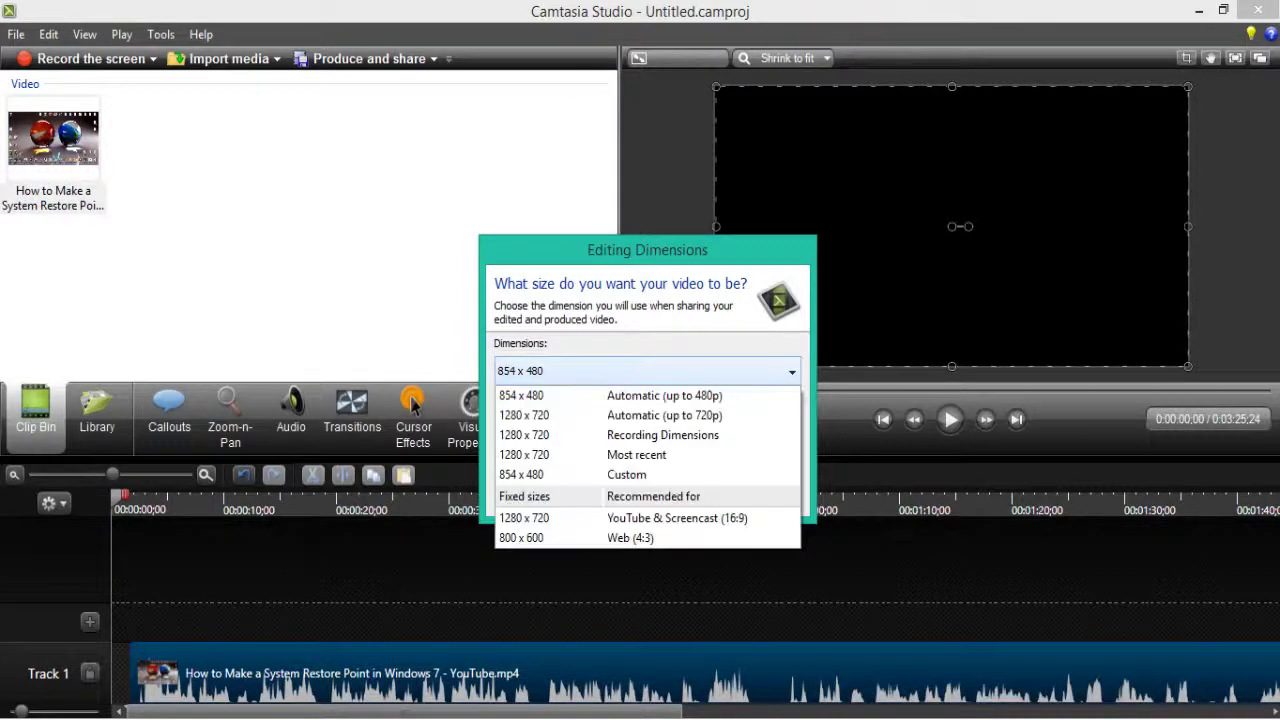
key("Down")
key("Down")
key("Down")
key("Down")
key("Down")
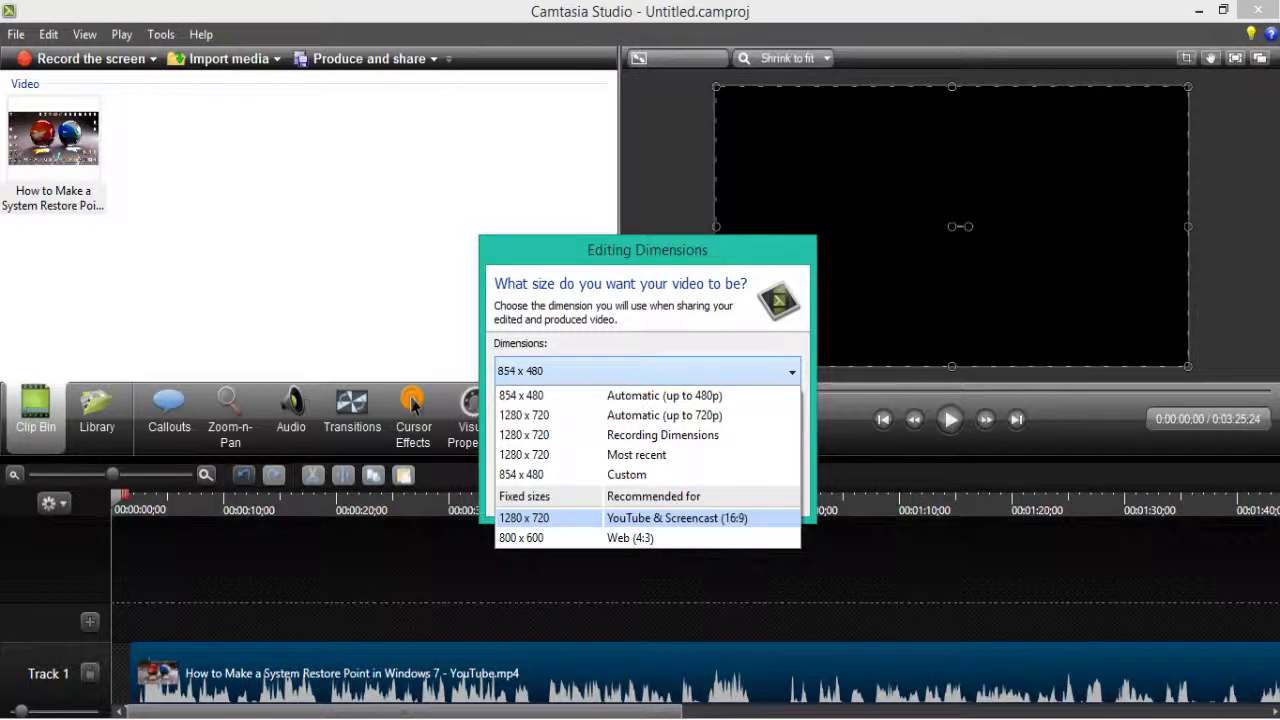
key("Return")
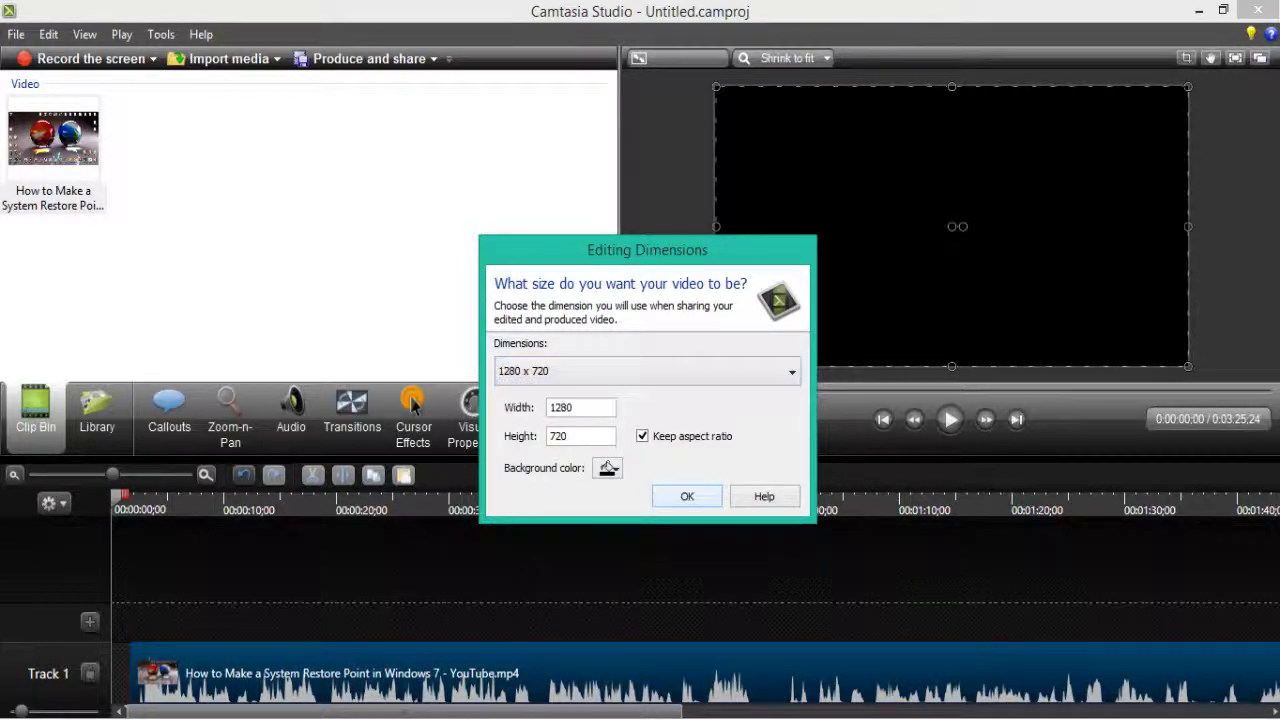
key("Return")
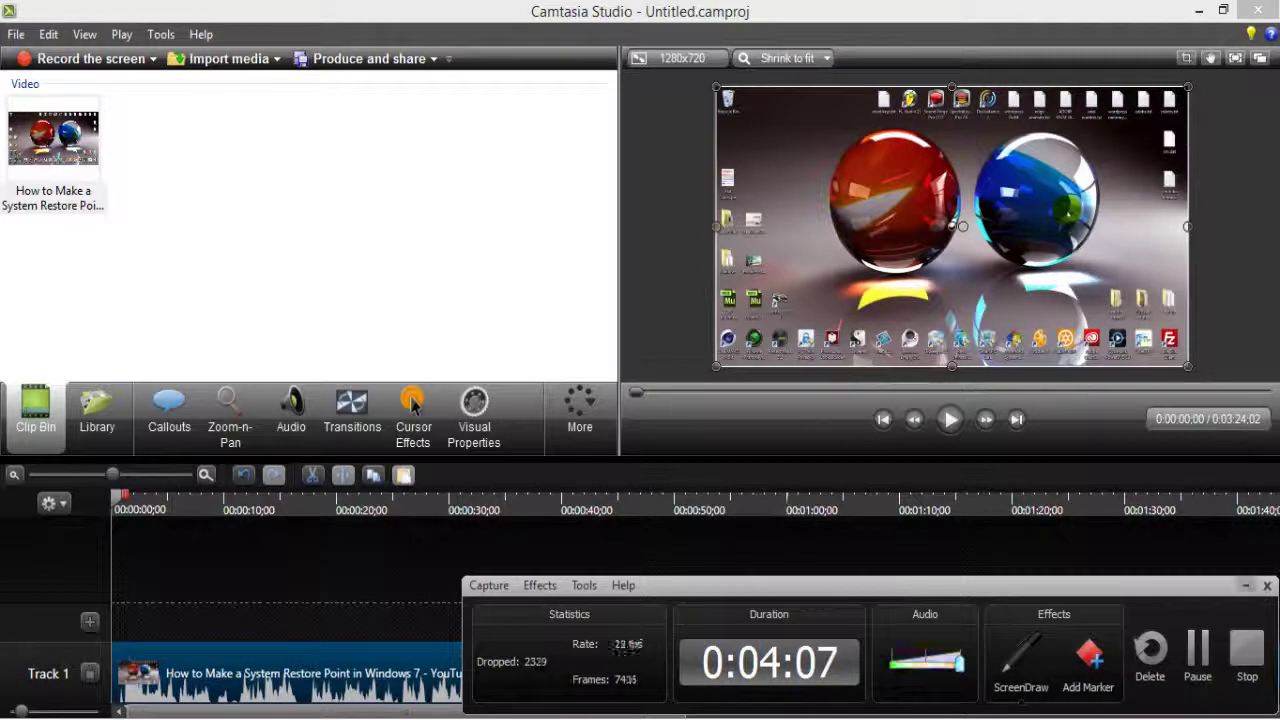
Step: Look through the Visual Properties and Cursor Effects tabs, then open the Transitions gallery
key("F10")
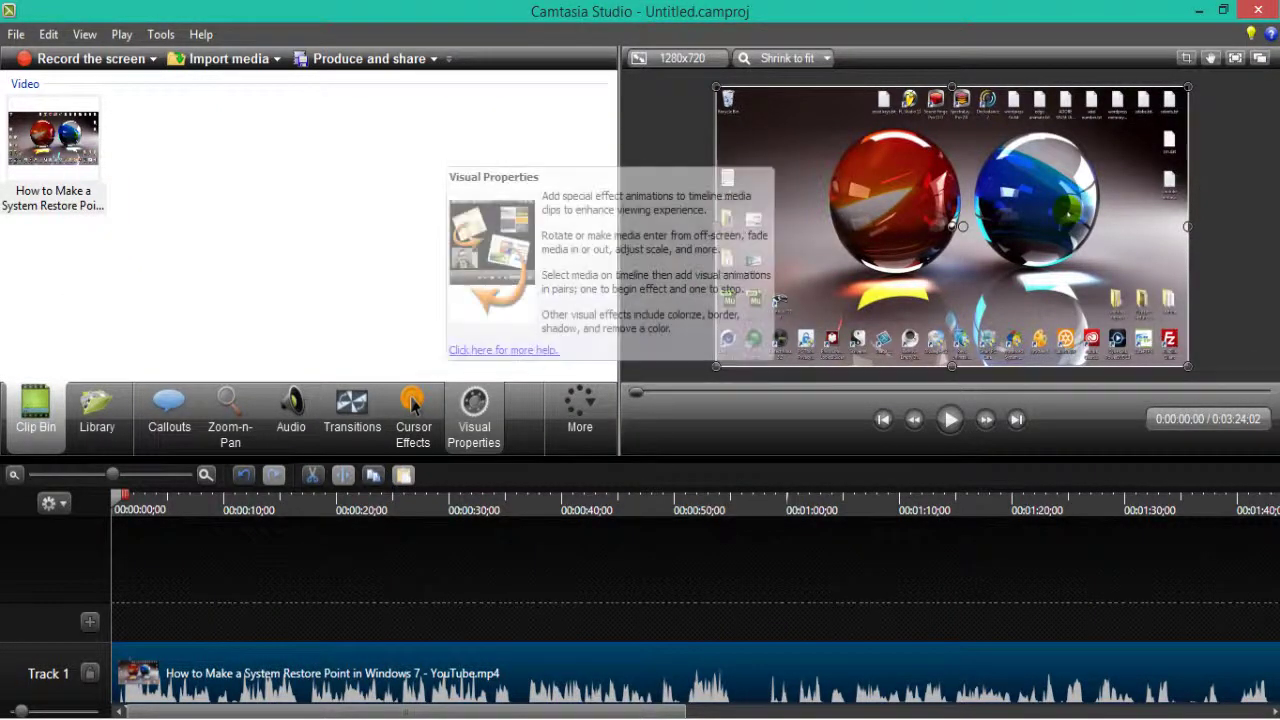
left_click(474, 410)
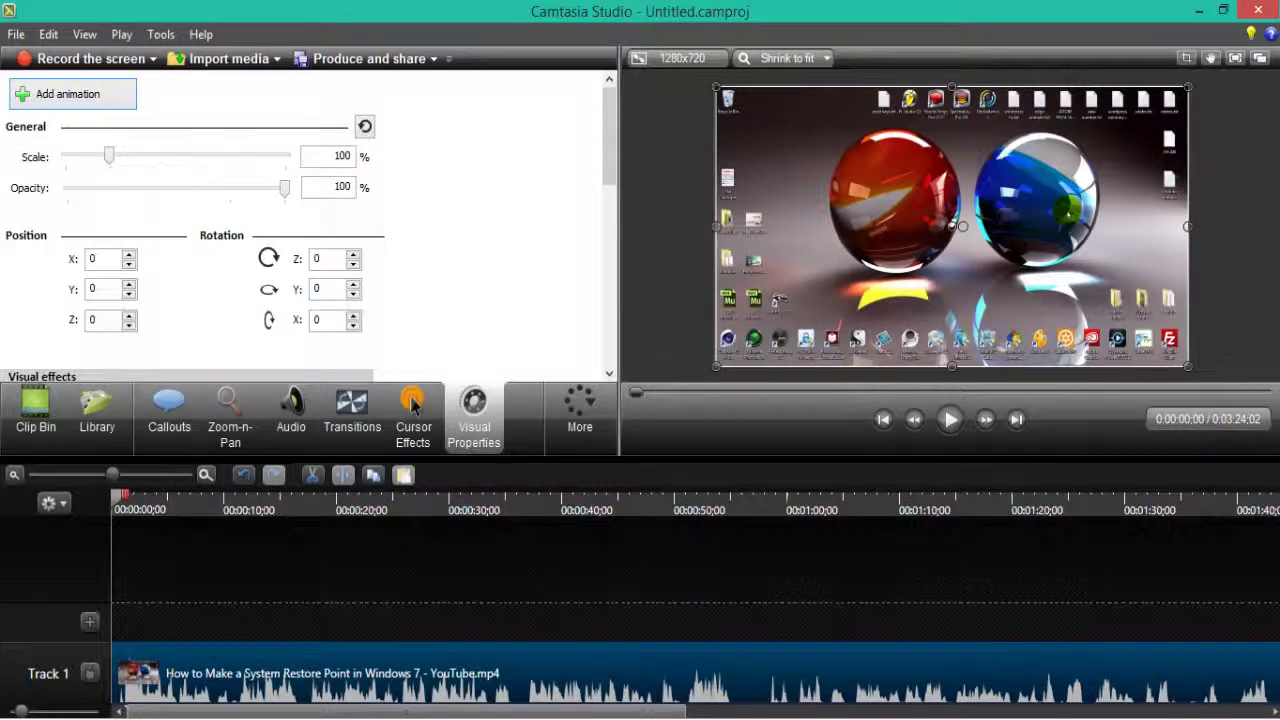
scroll(412, 403, "down", 5)
scroll(412, 403, "up", 5)
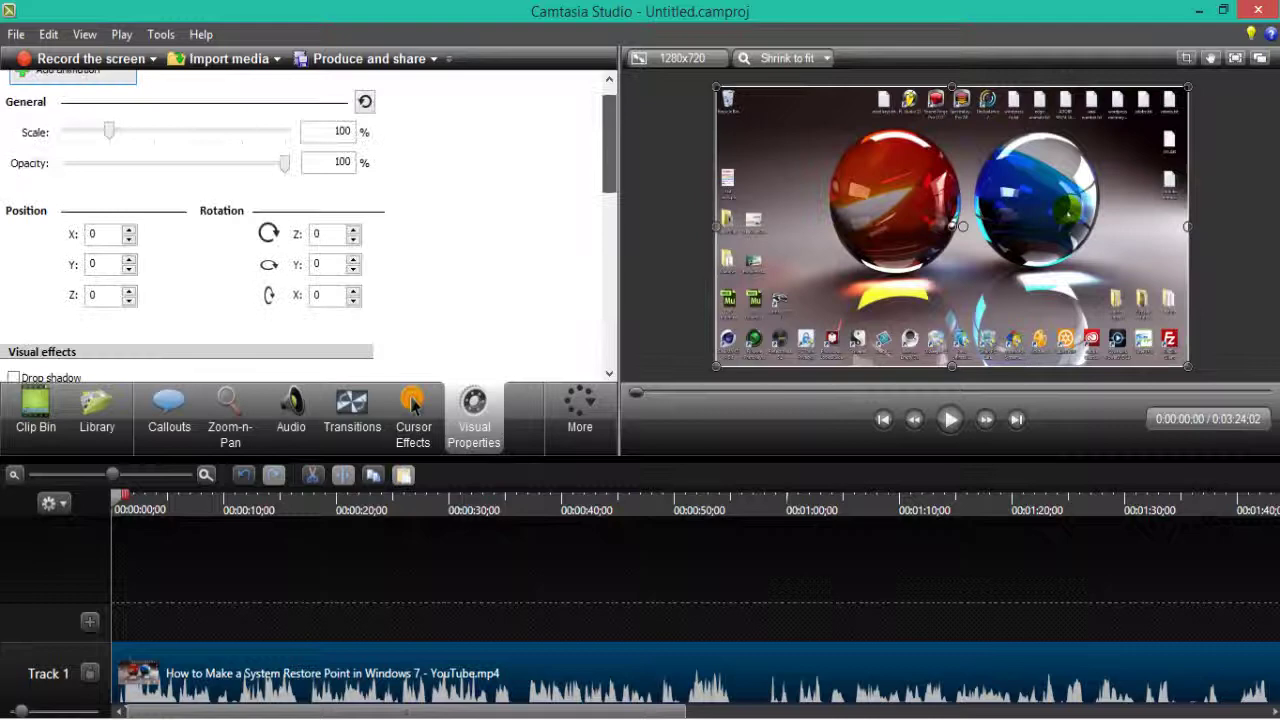
scroll(412, 403, "down", 2)
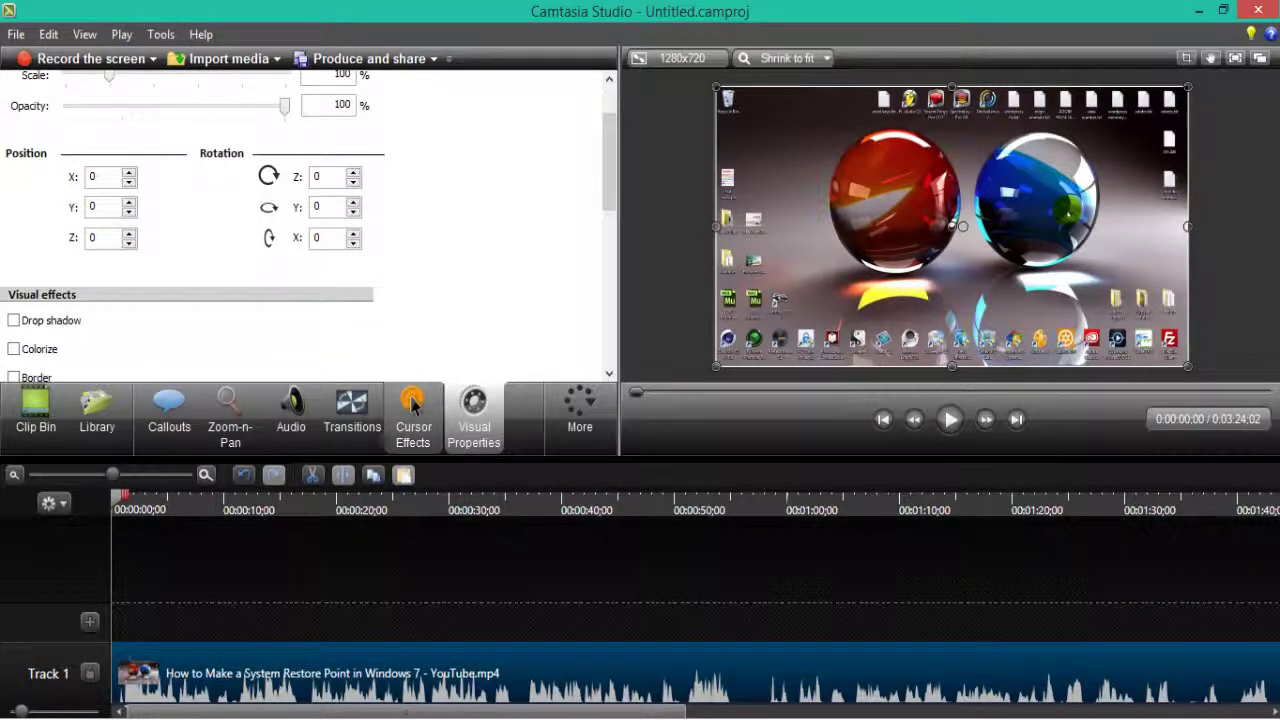
left_click(412, 410)
left_click(352, 410)
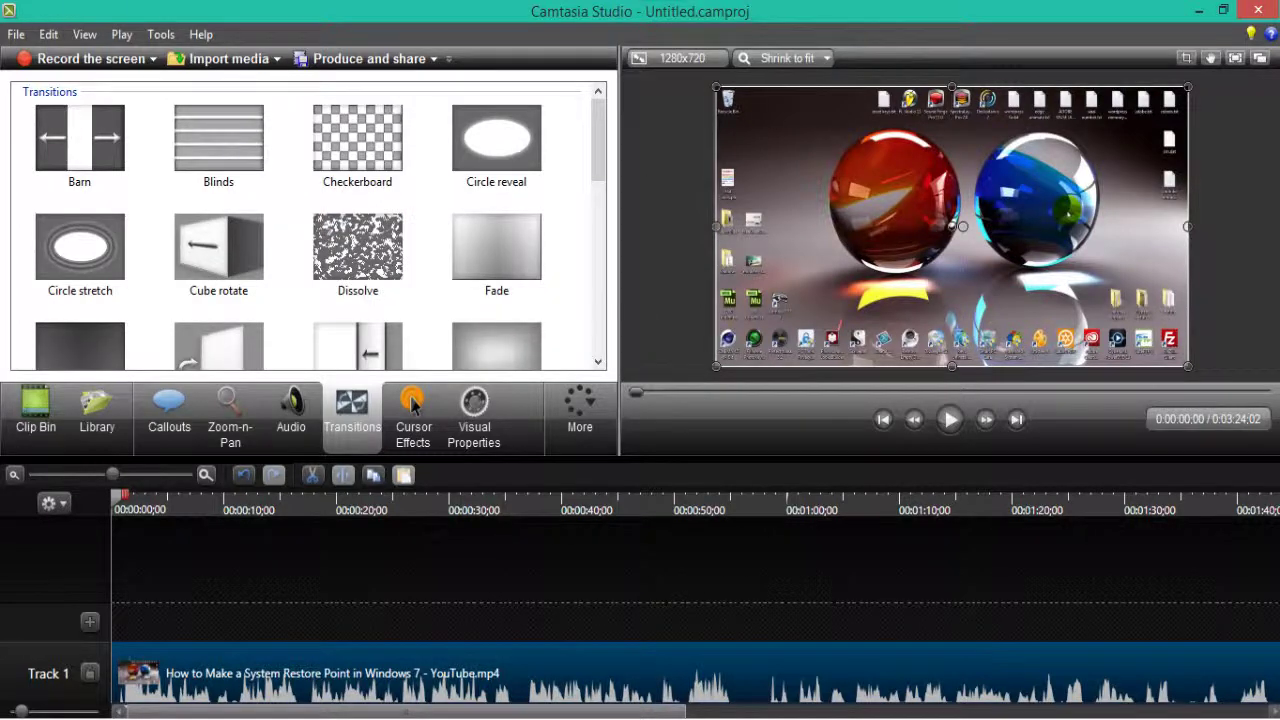
Step: Separate the clip's video and audio, then split both at the playhead near 0:33
right_click(455, 672)
key("Down")
key("Down")
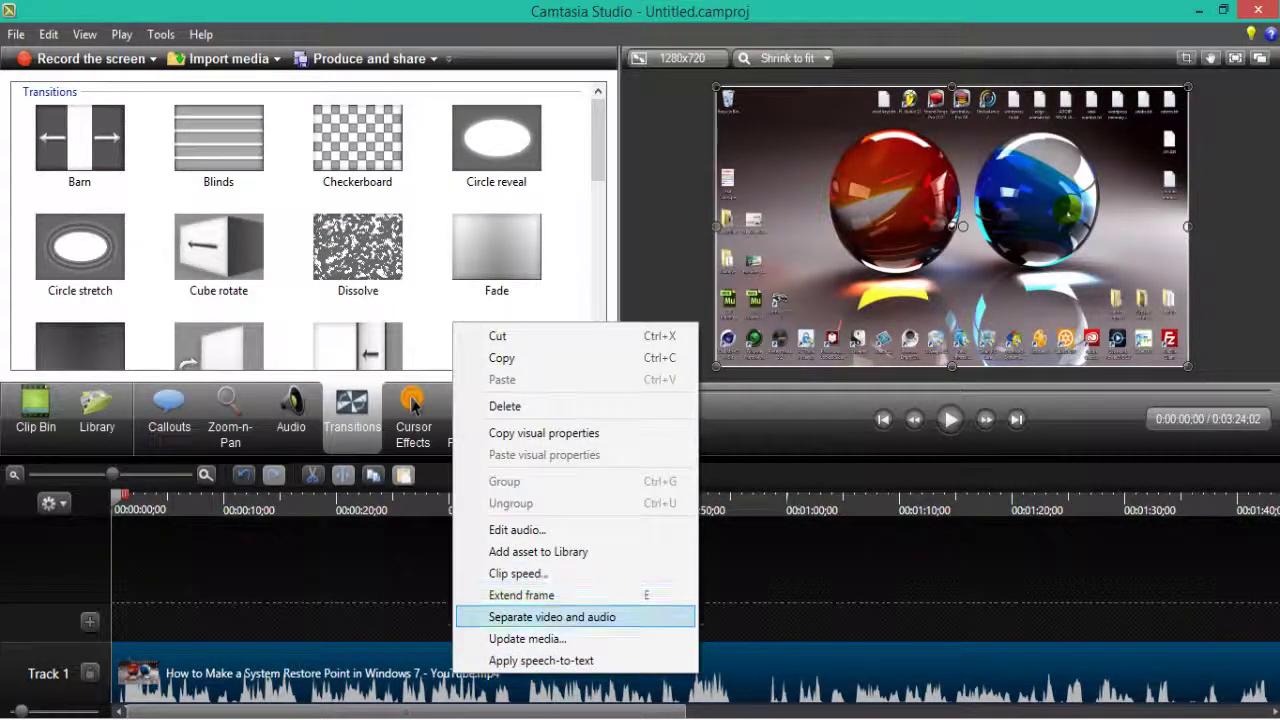
key("Return")
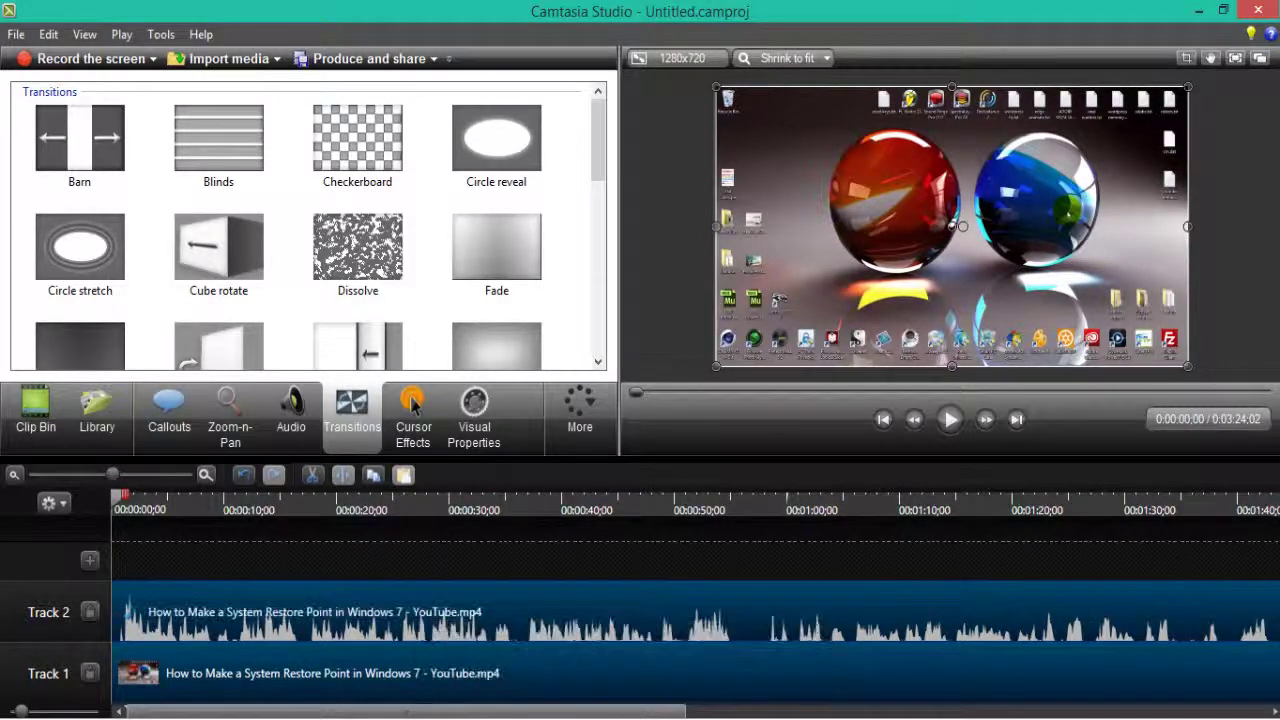
left_click_drag(120, 497, 438, 497)
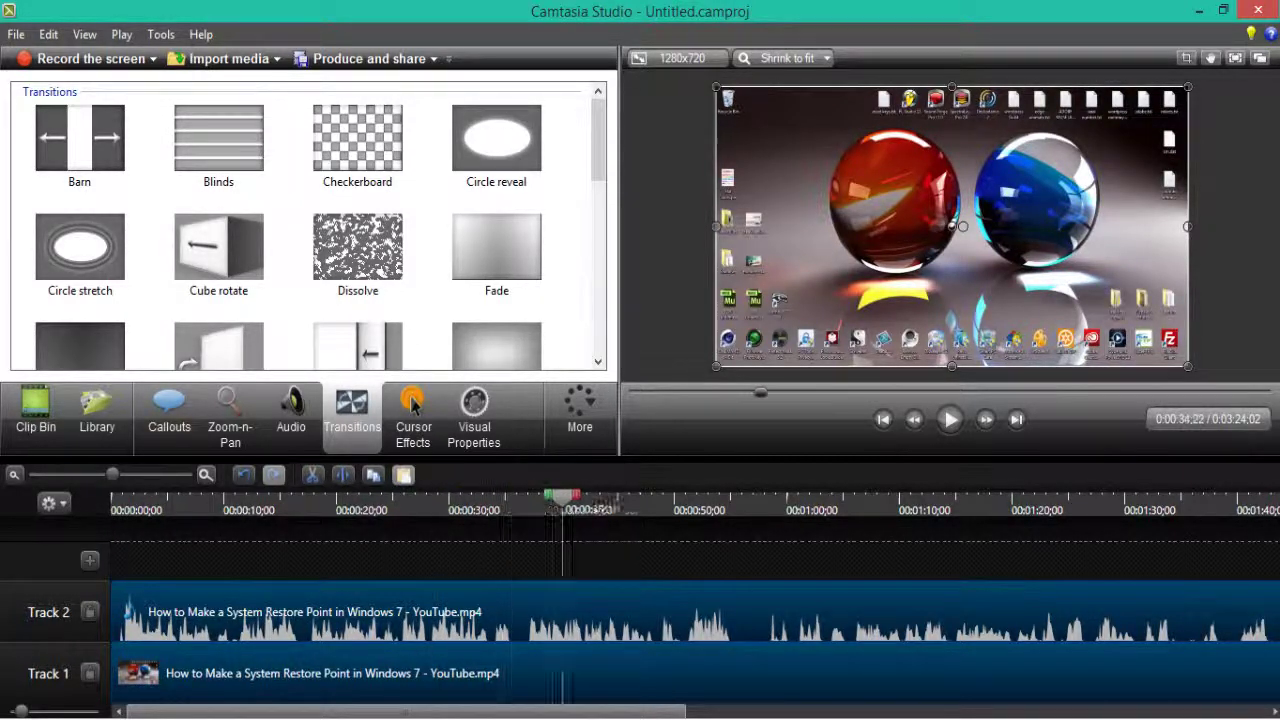
left_click_drag(438, 497, 487, 497)
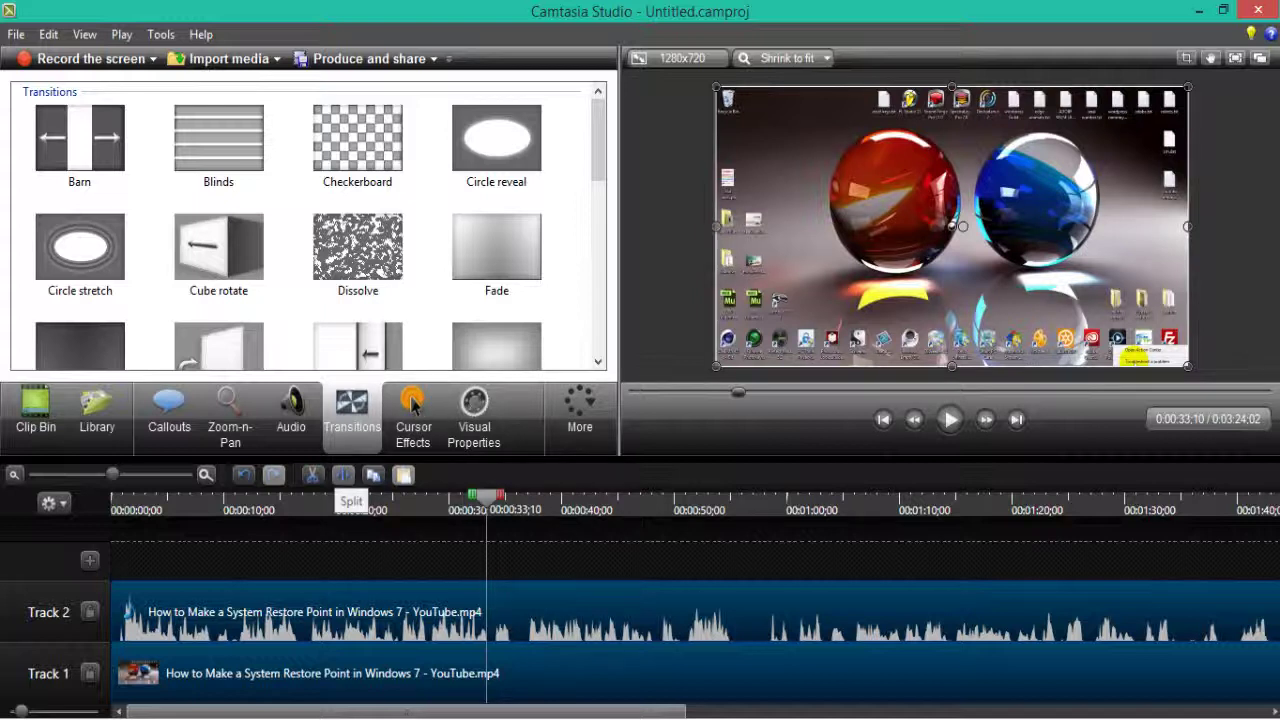
left_click(343, 475)
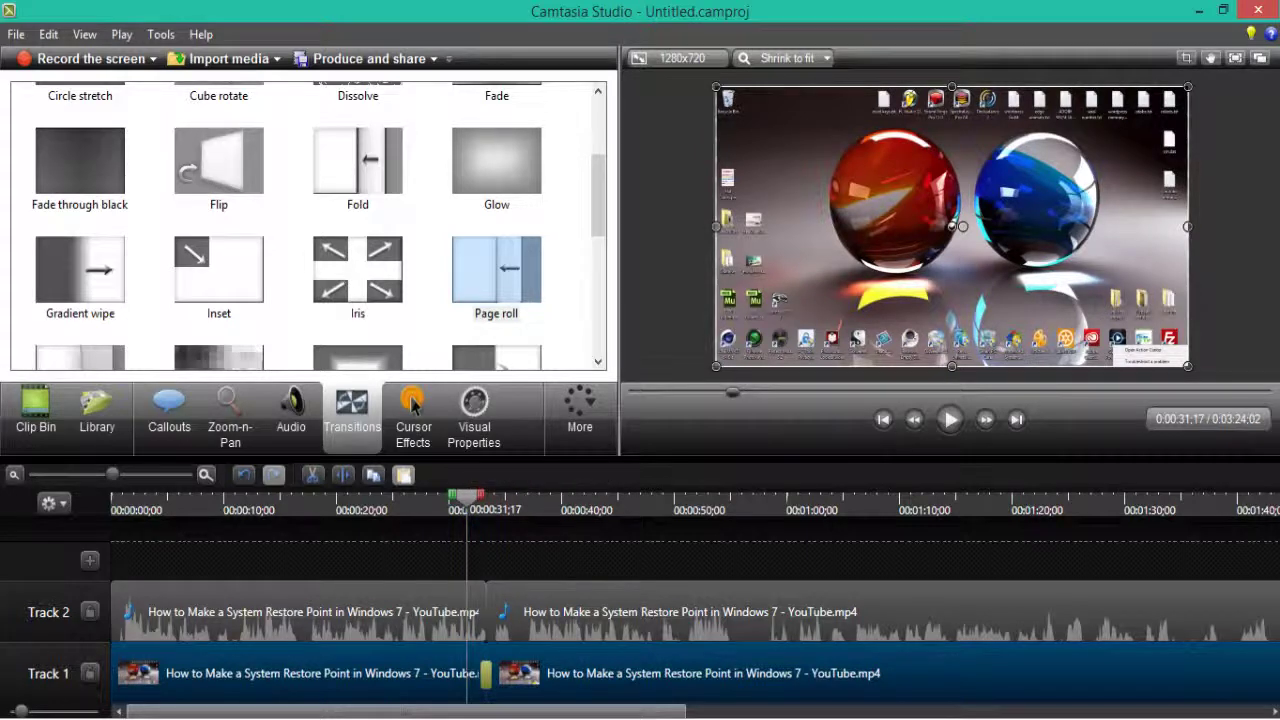
Step: Preview the edited timeline briefly, pause it, and rewind the playhead to 0:00:32;25
key("space")
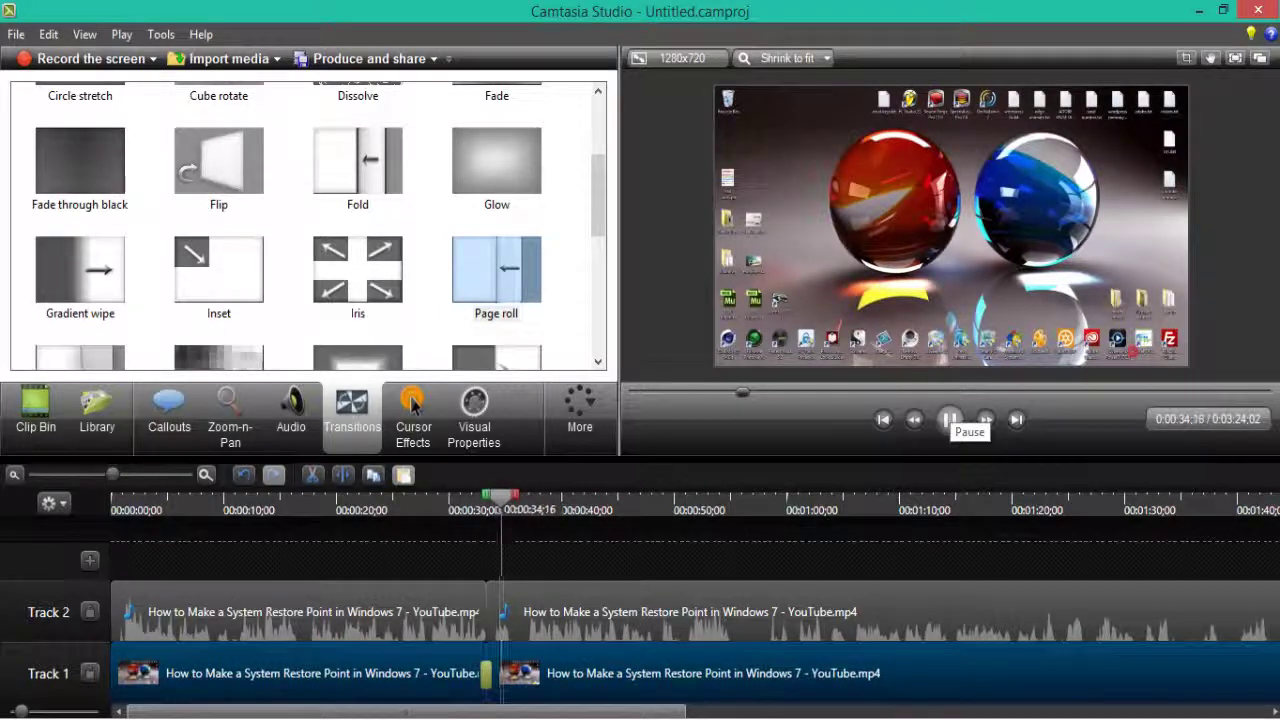
key("space")
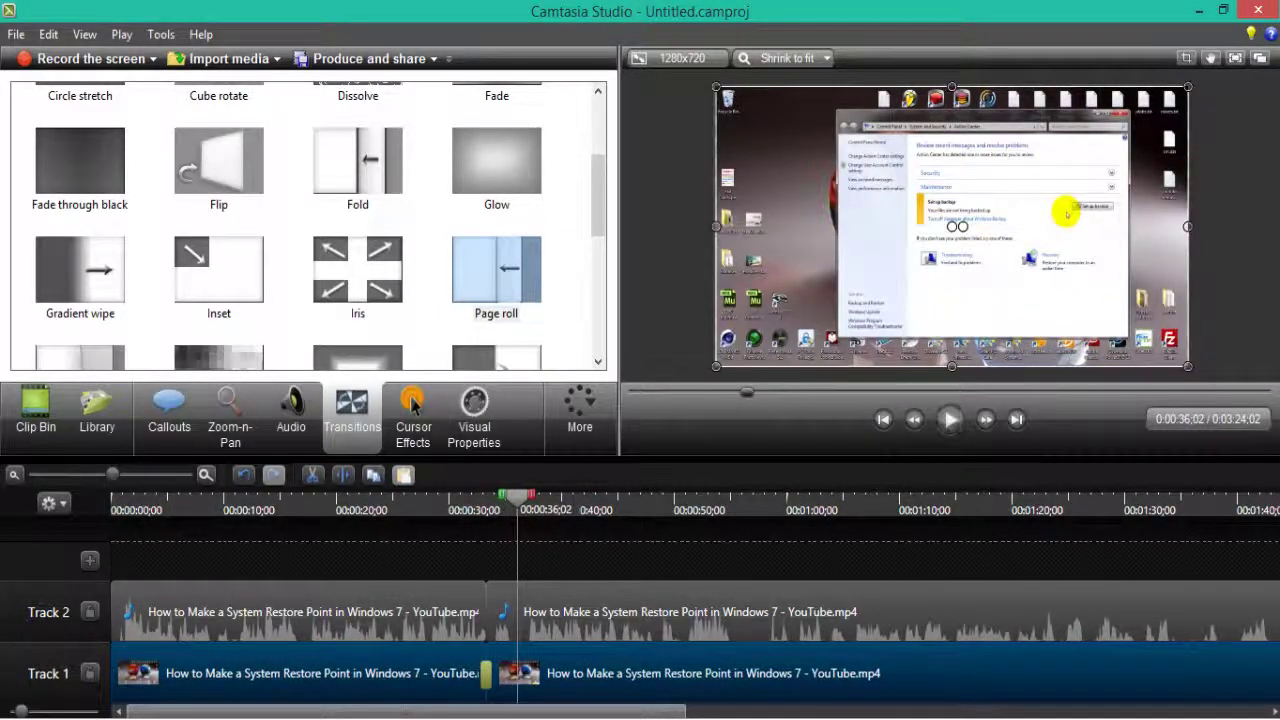
key("ctrl+Left")
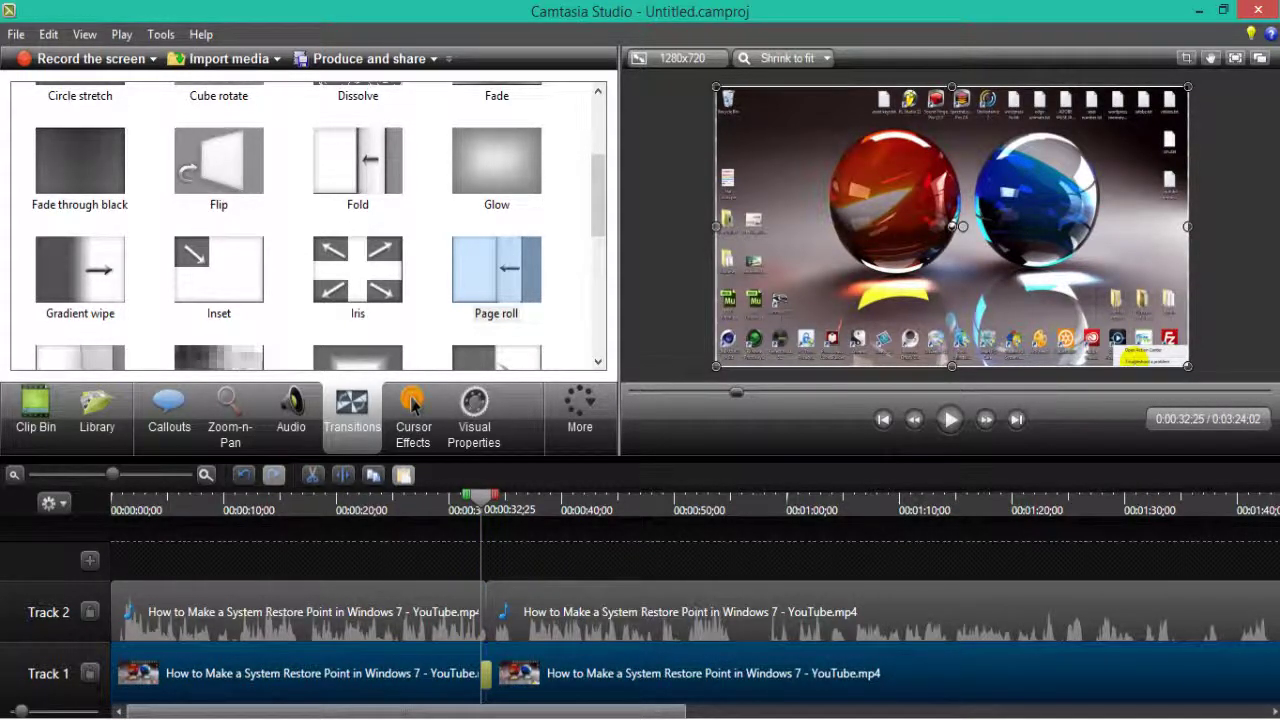
Step: Browse the More features list and show the Zoom-n-Pan settings
left_click(580, 405)
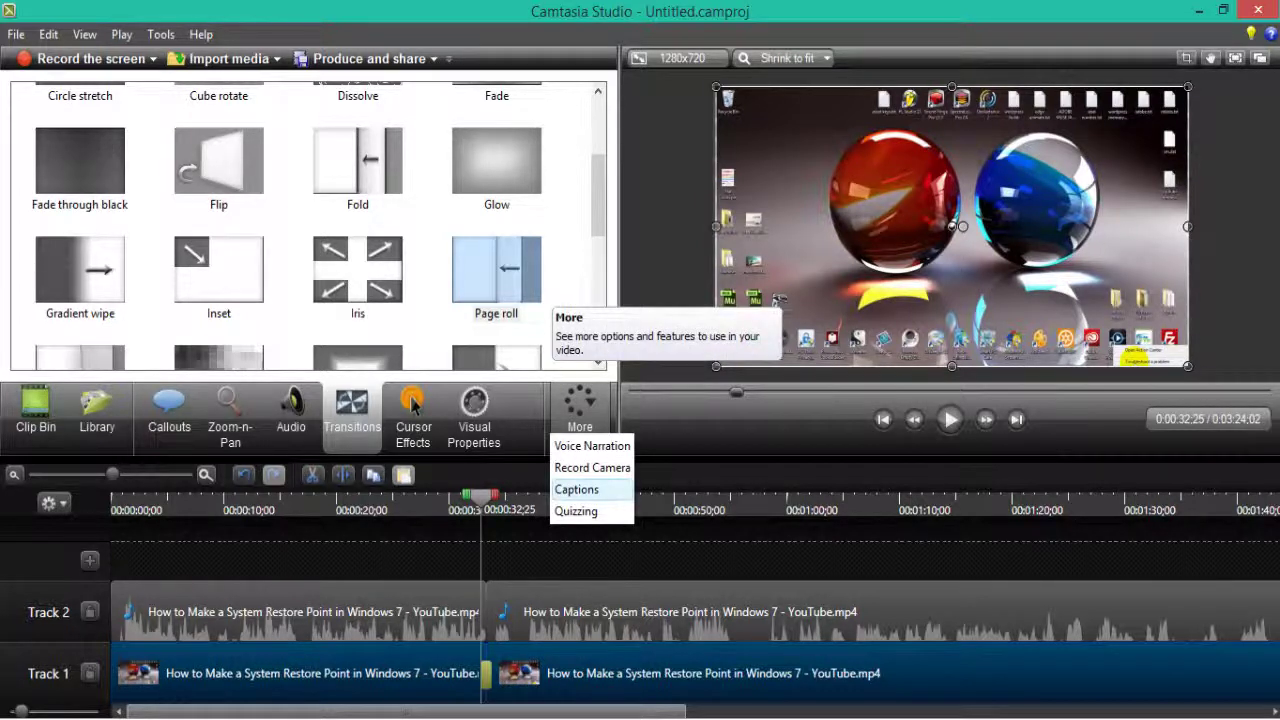
key("Down")
key("Down")
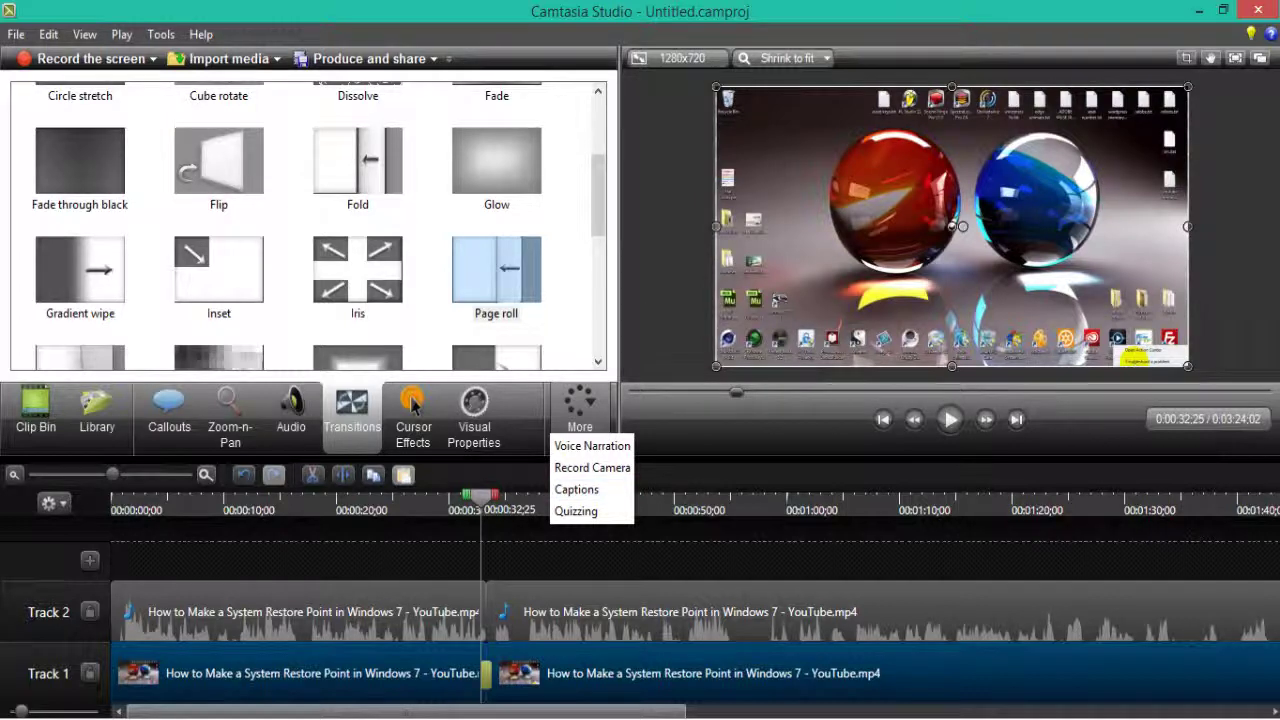
key("z")
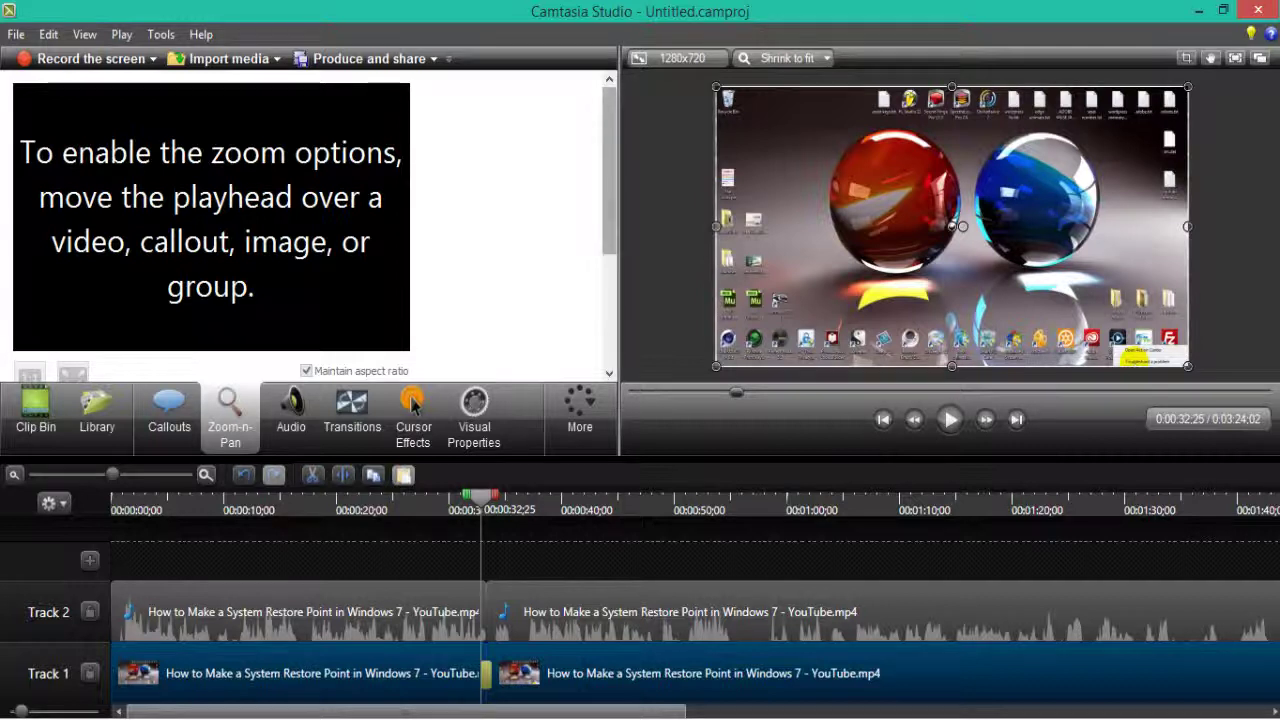
Step: Scroll up and down through the panel contents in Camtasia Studio
scroll(412, 402, "down", 3)
scroll(412, 402, "down", 1)
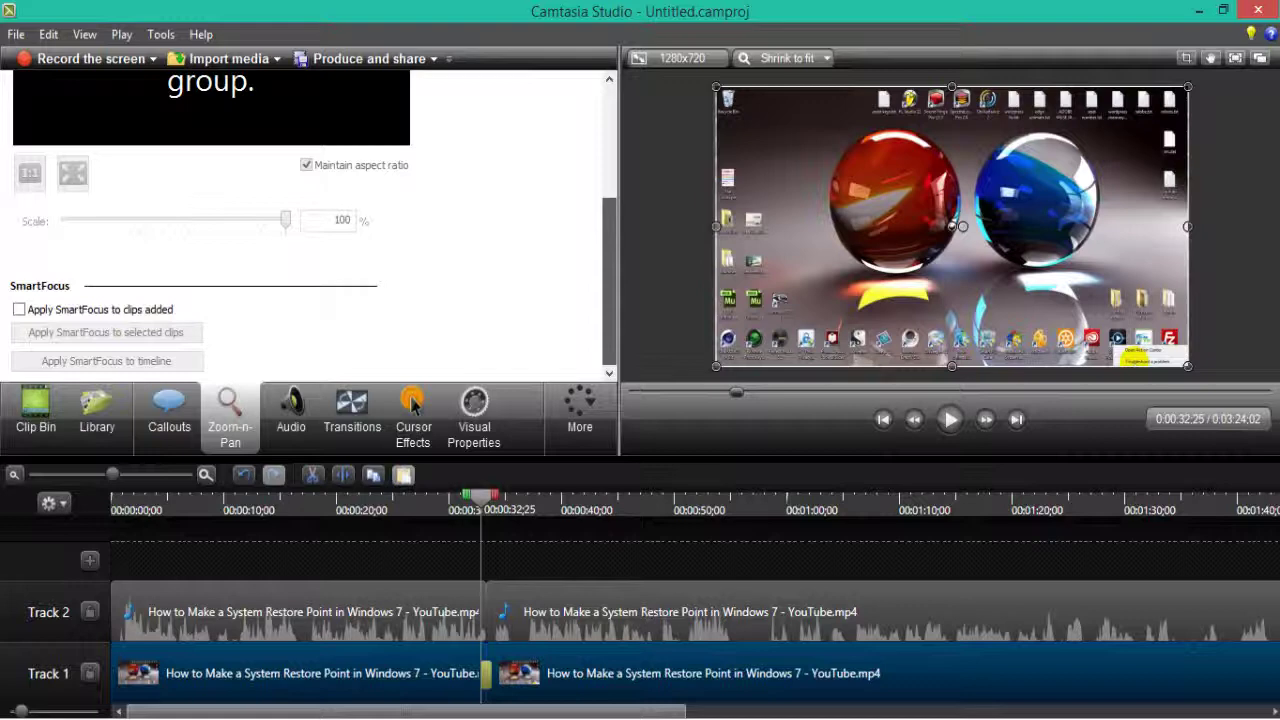
scroll(412, 402, "up", 5)
scroll(412, 402, "down", 5)
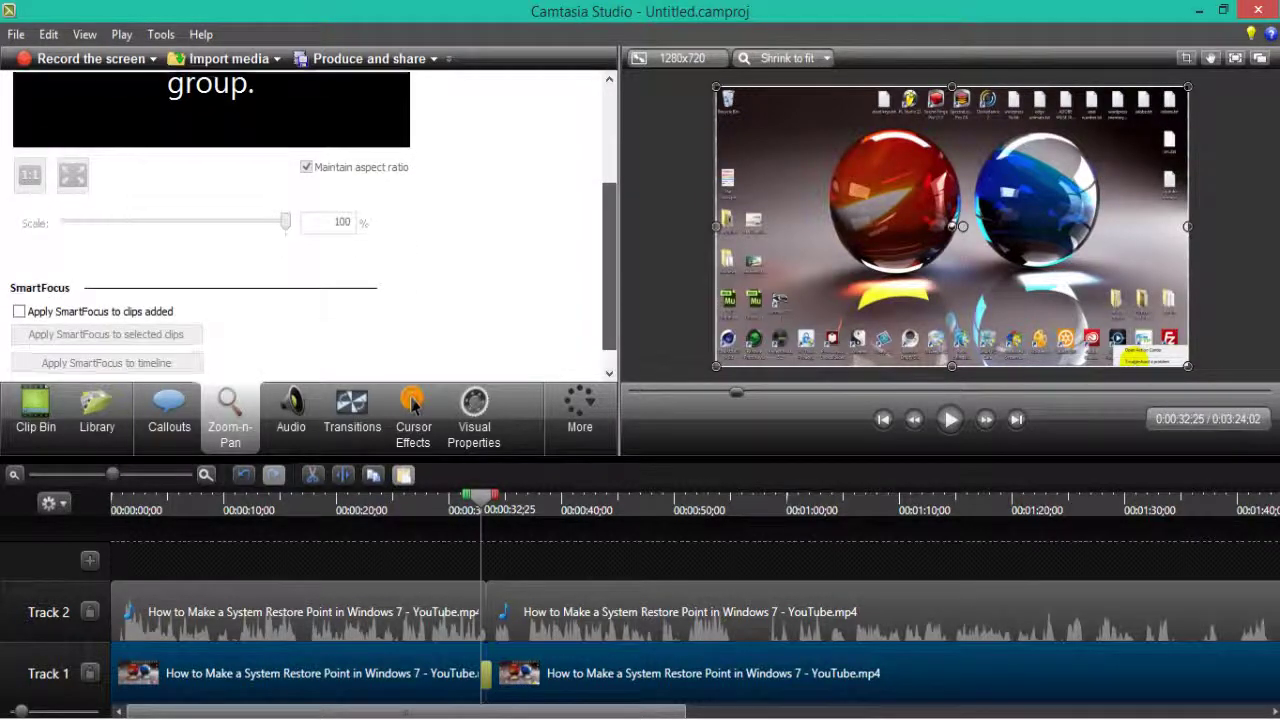
scroll(412, 402, "up", 5)
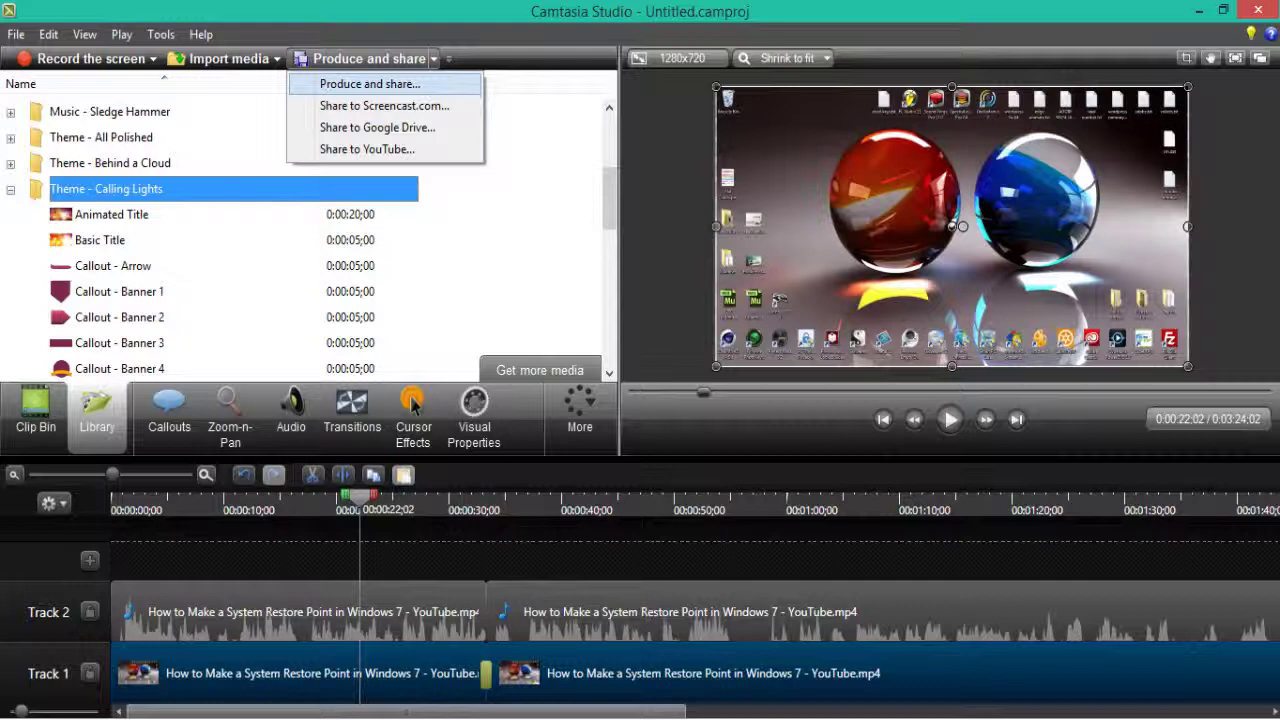
Step: Open the Manage Production Presets dialog from the Production Wizard's preset list
key("Return")
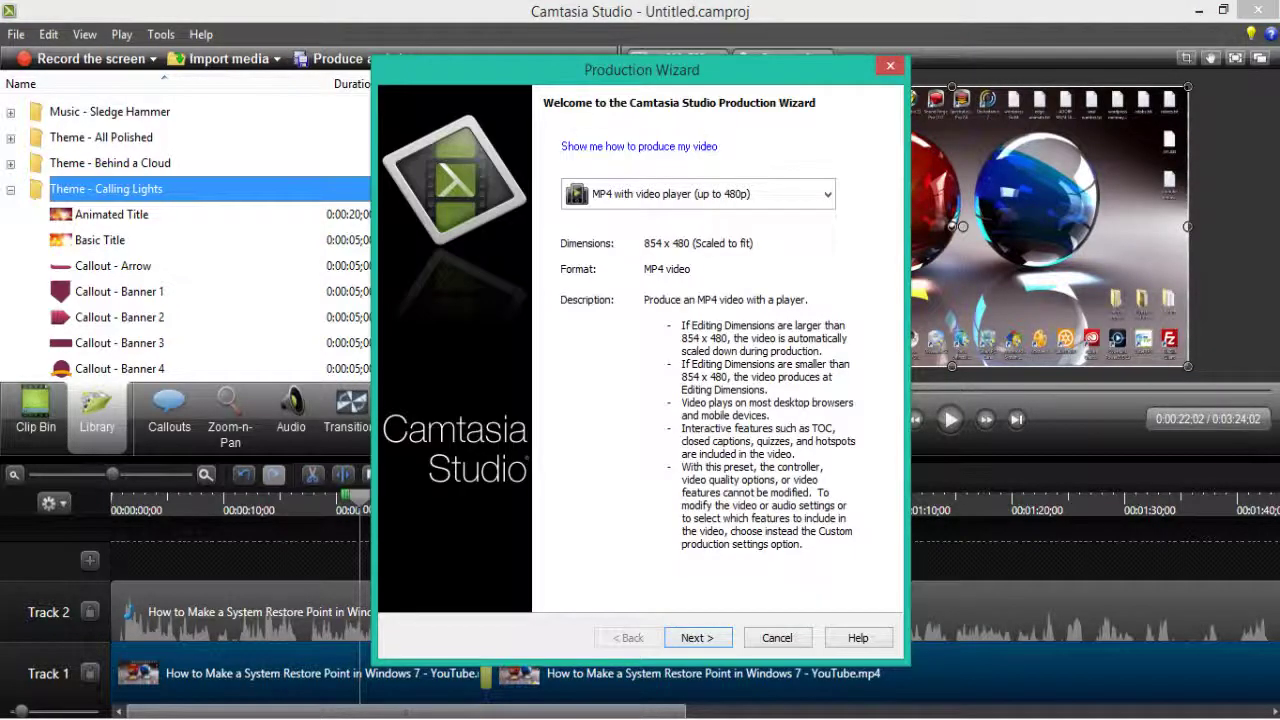
key("alt+Down")
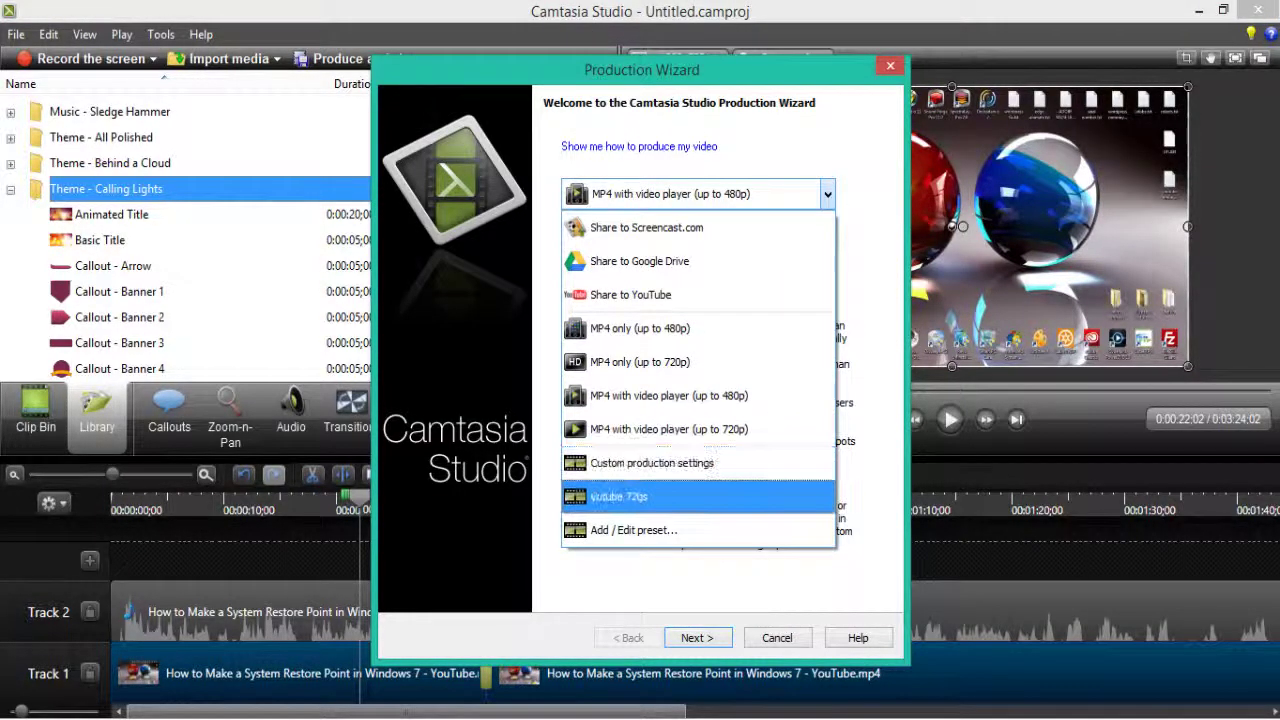
key("Down")
key("Return")
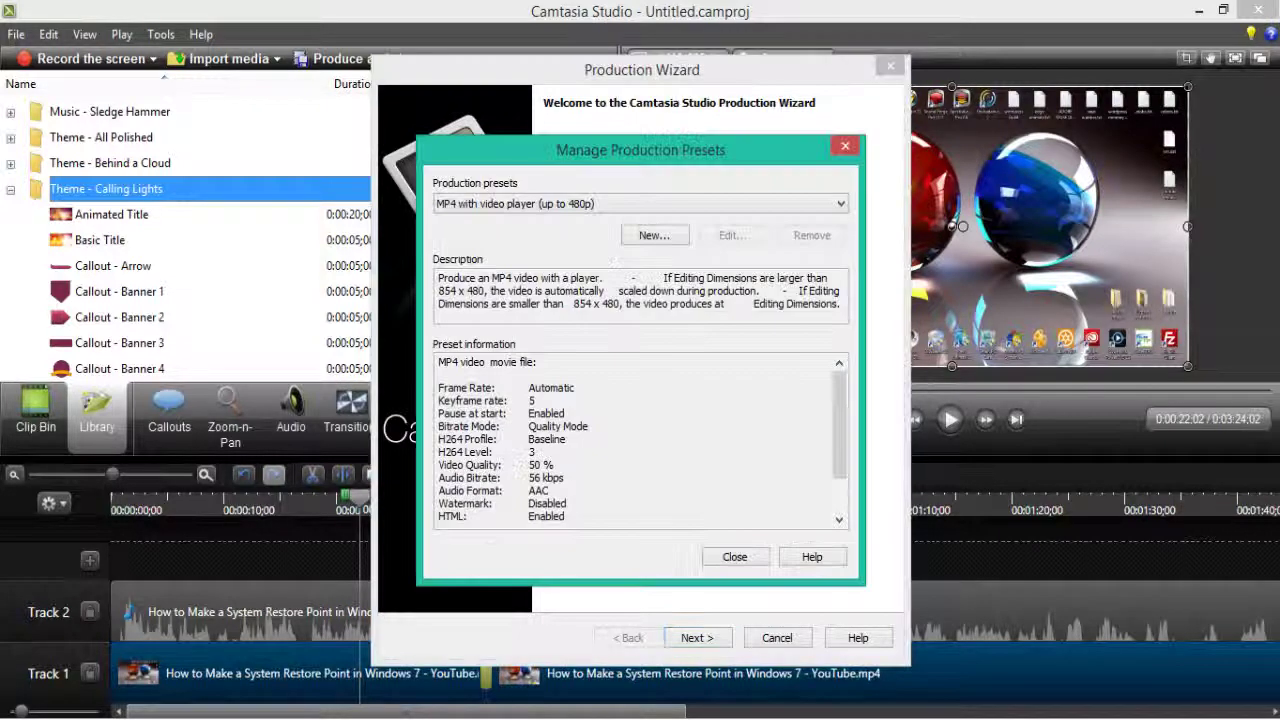
key("Escape")
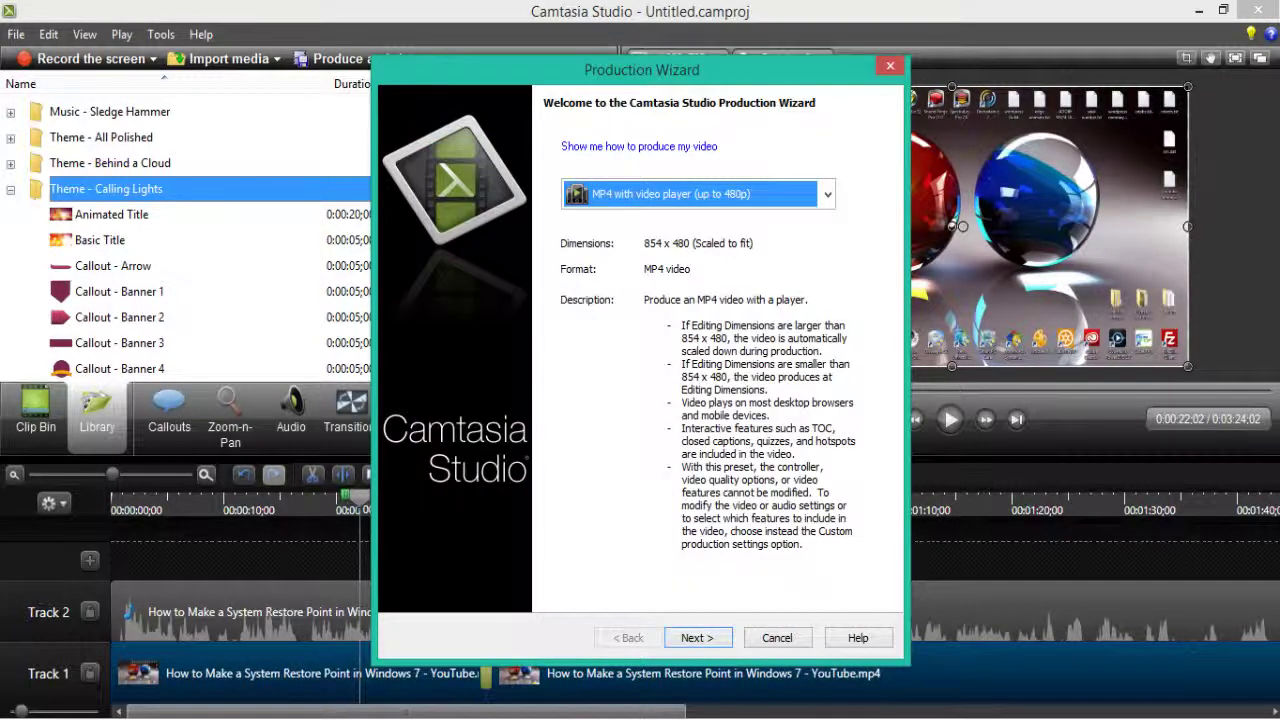
key("alt+Down")
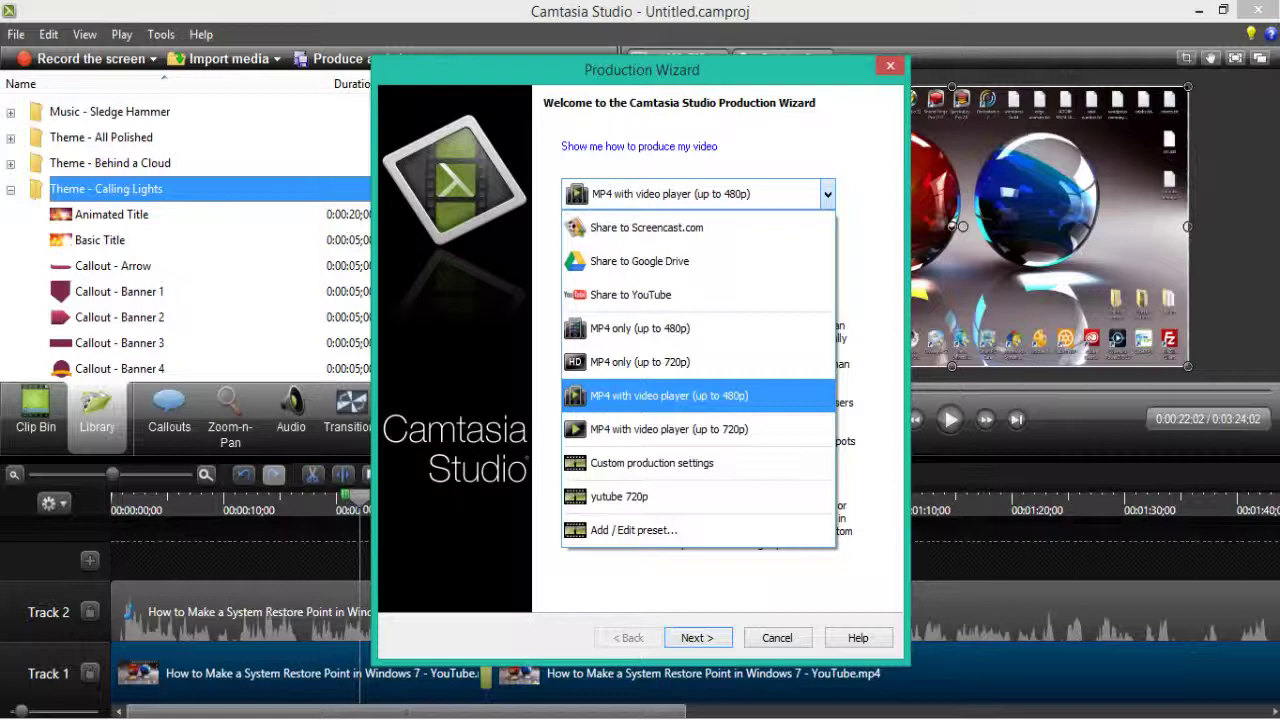
key("Down")
key("Down")
key("Down")
key("Down")
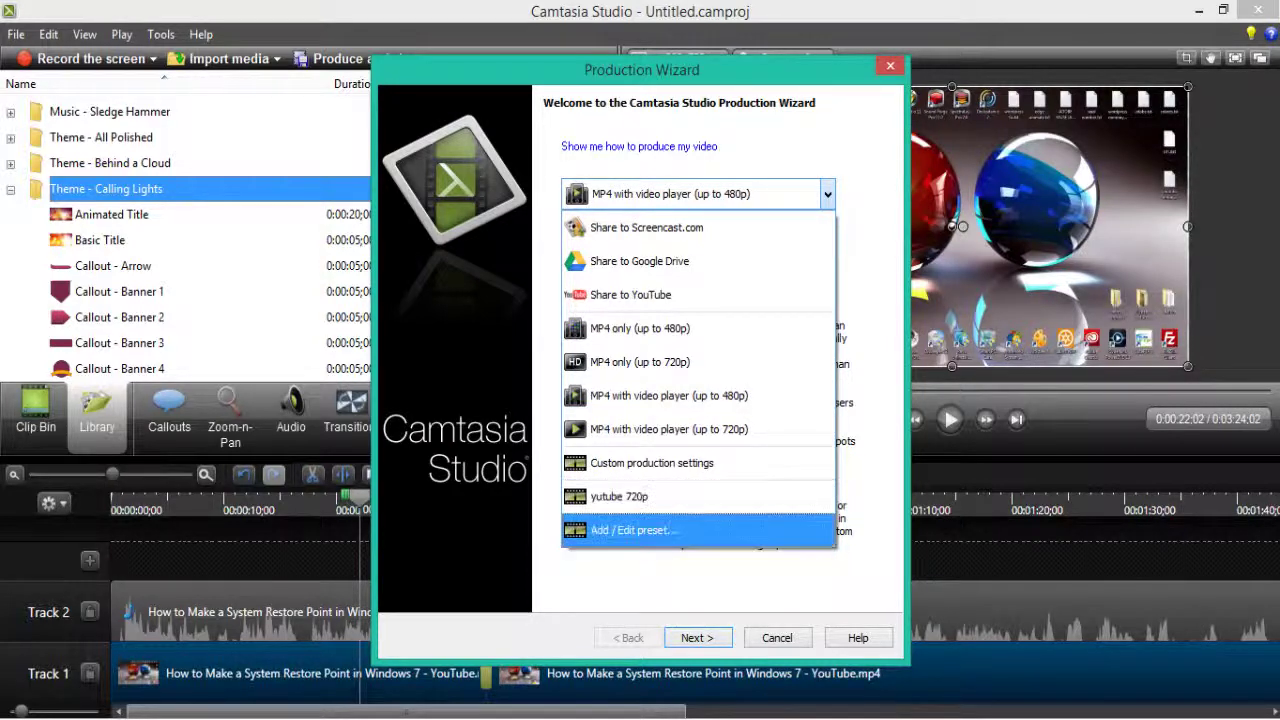
key("Return")
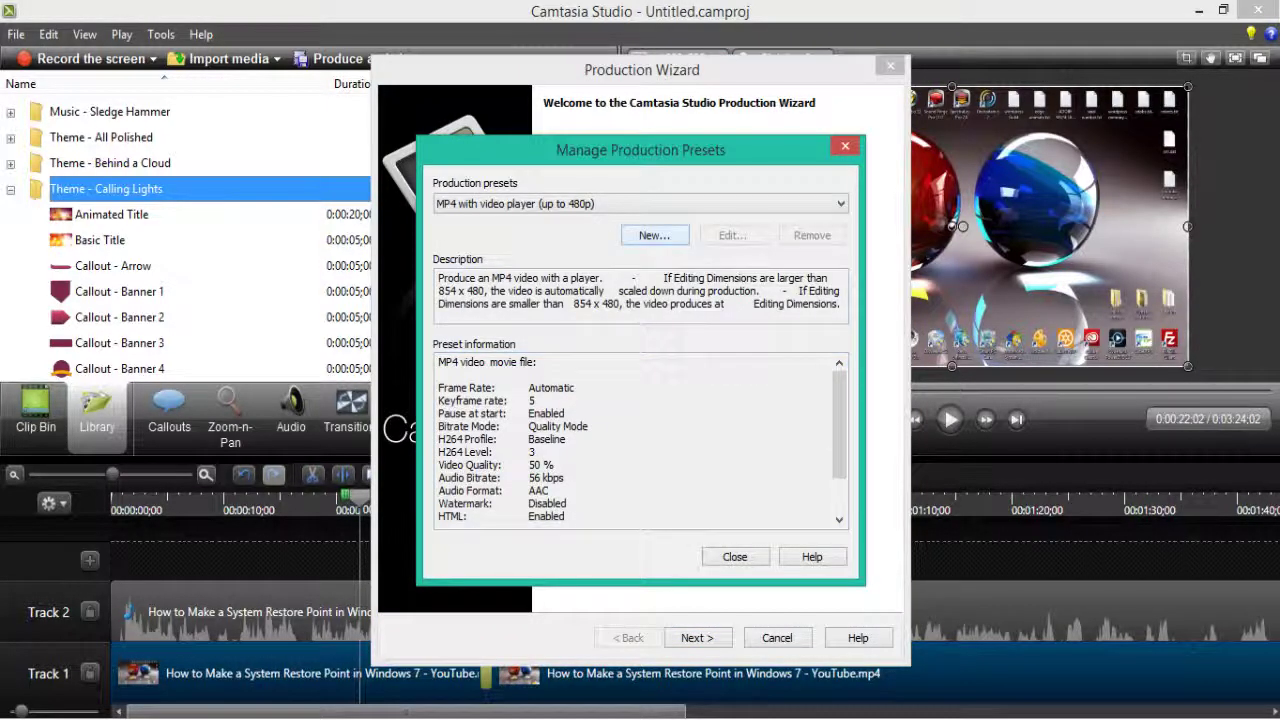
Step: Select the 'yutube 720p' preset and open it for editing
key("alt+Down")
key("Down")
key("Down")
key("Down")
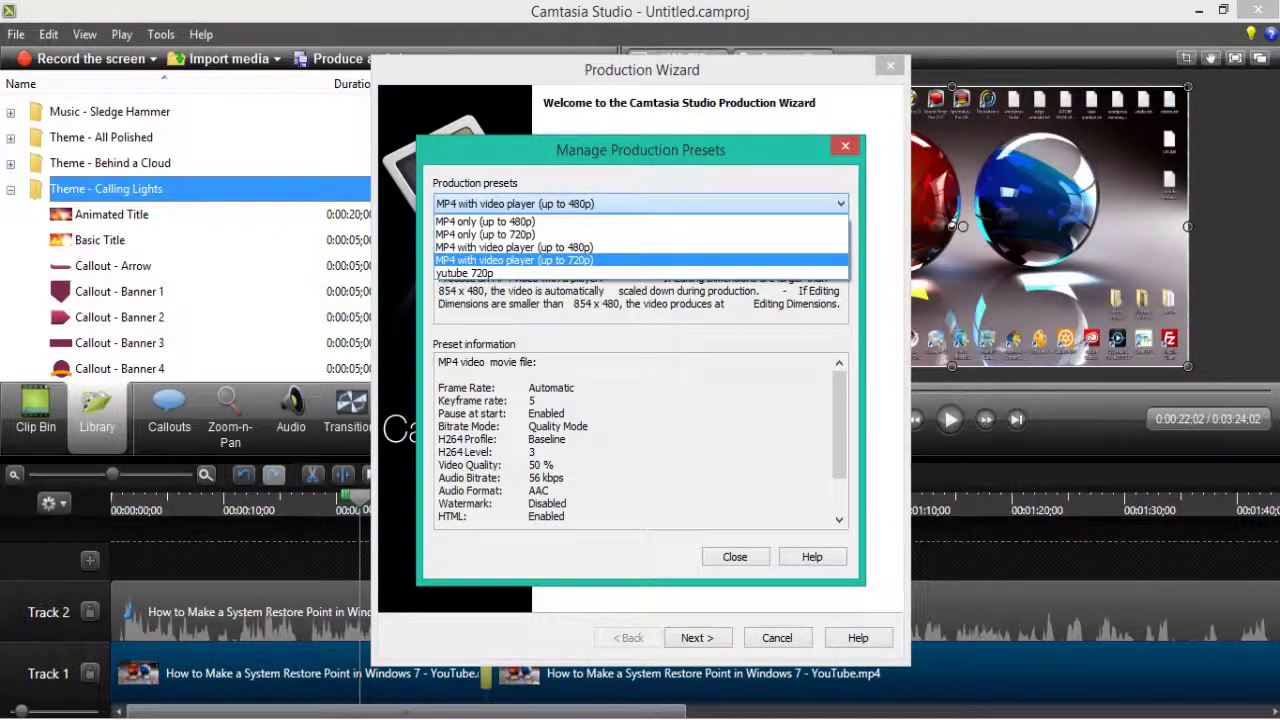
key("Down")
key("Return")
key("Tab")
key("Tab")
key("Return")
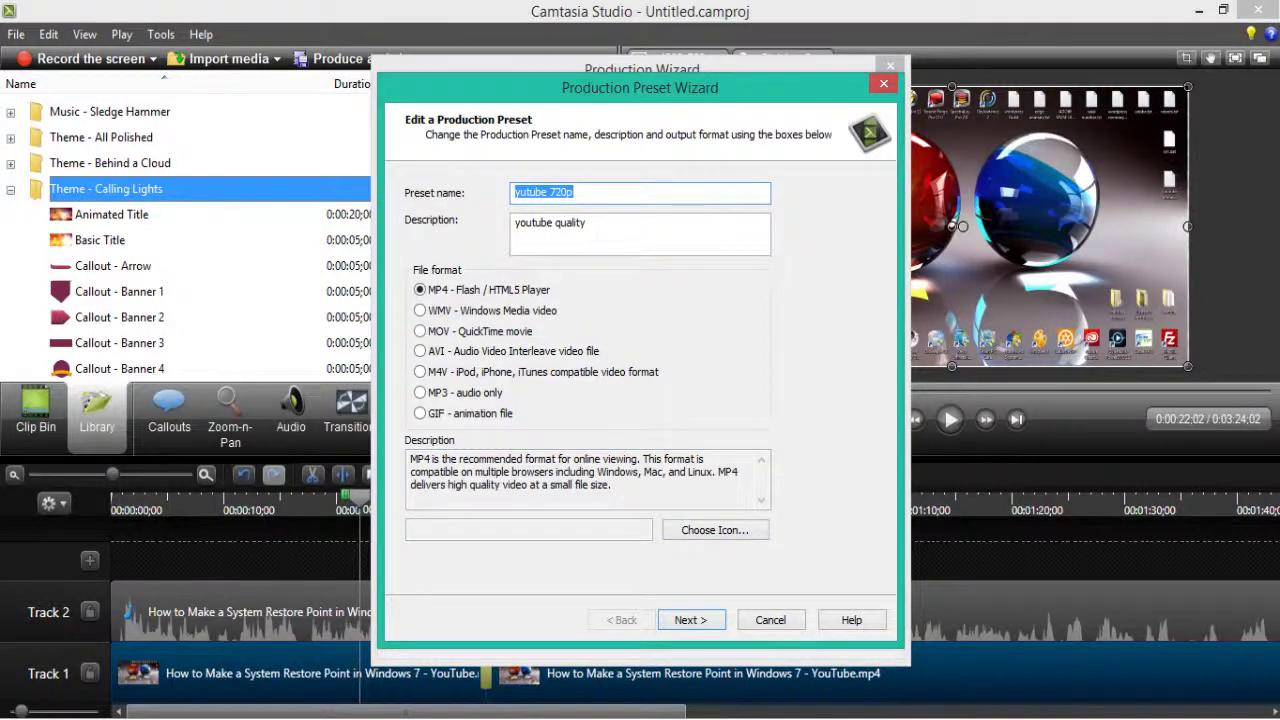
key("Escape")
key("Return")
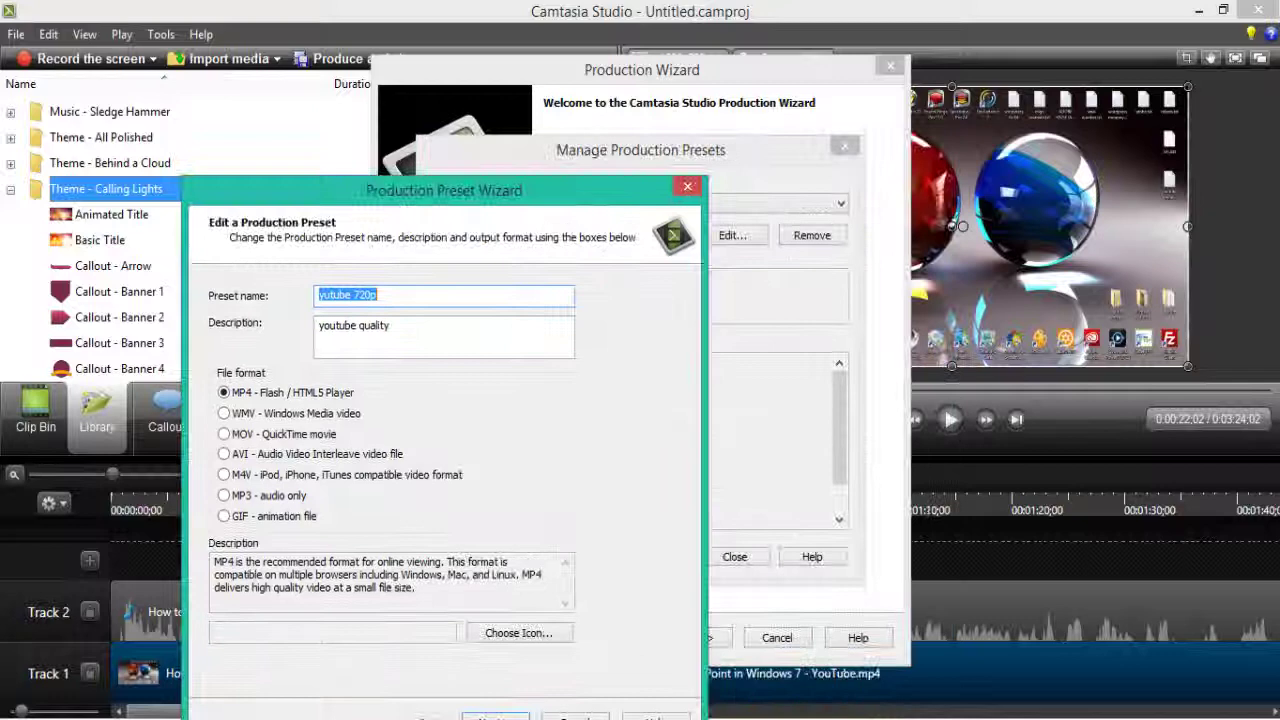
Step: Advance the preset wizard to the video options page and enable Include watermark
left_click_drag(444, 190, 632, 74)
left_click(690, 607)
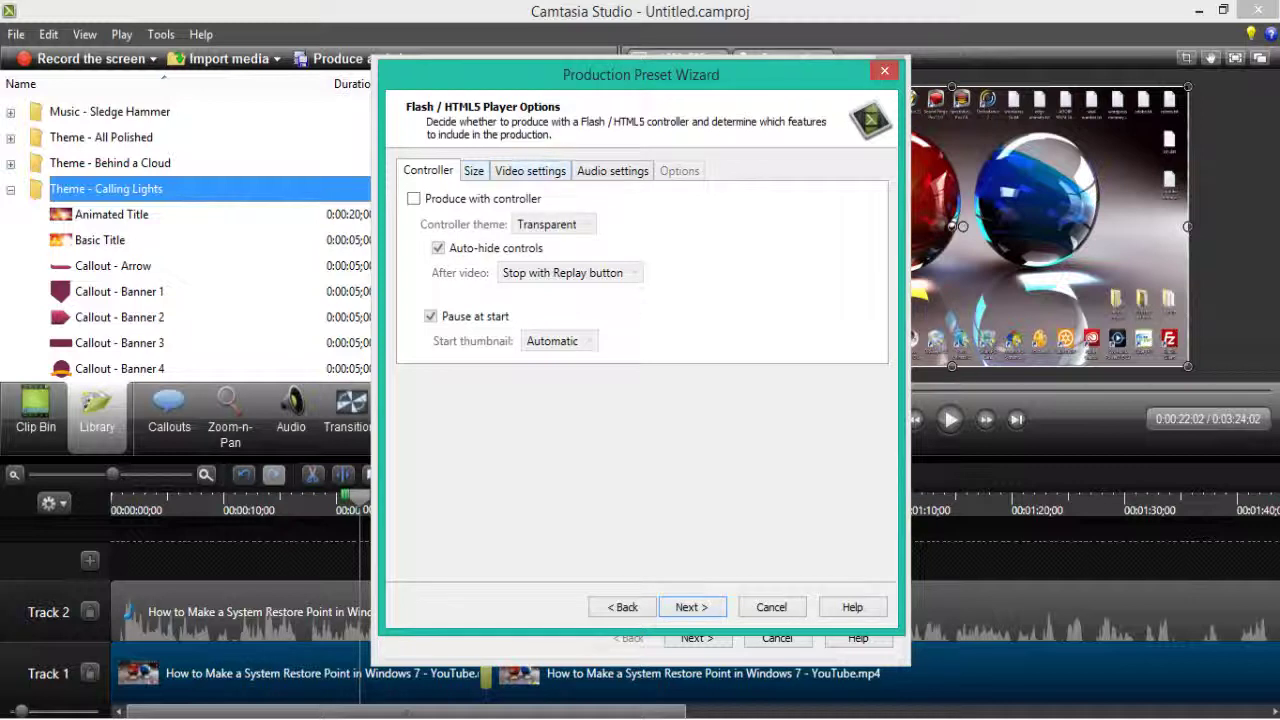
key("ctrl+Tab")
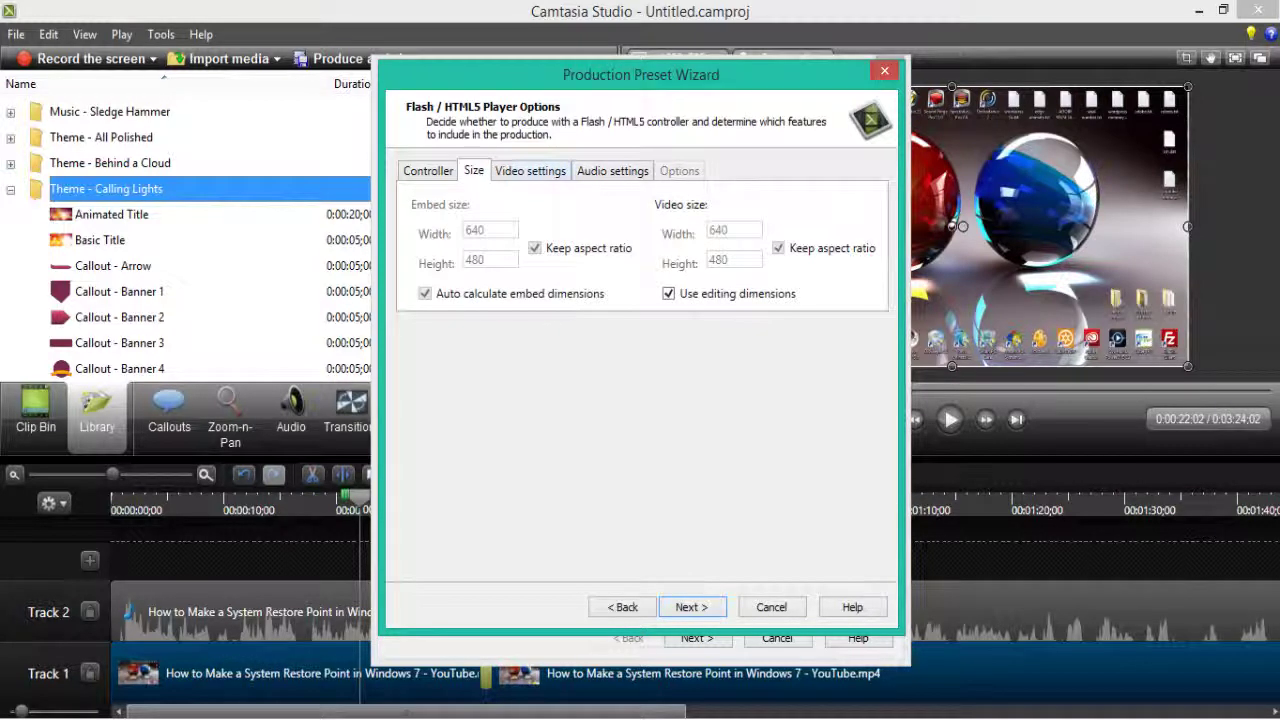
key("ctrl+Tab")
key("ctrl+Tab")
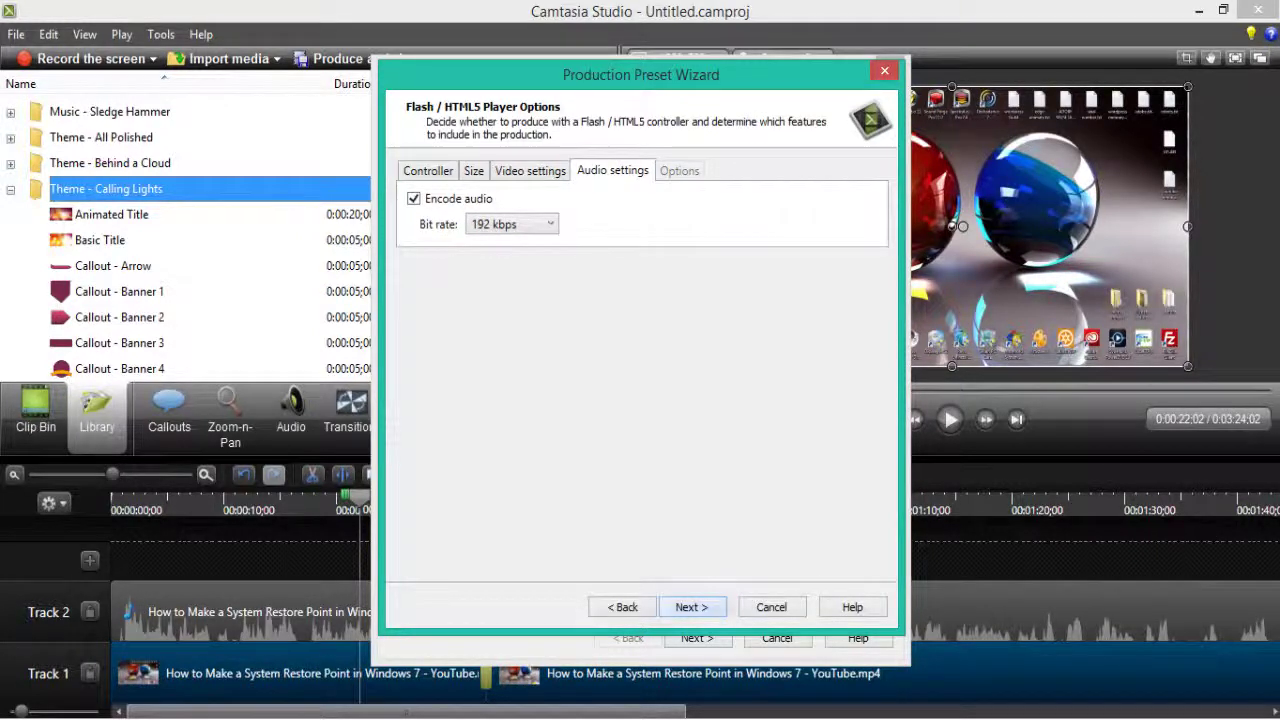
key("Return")
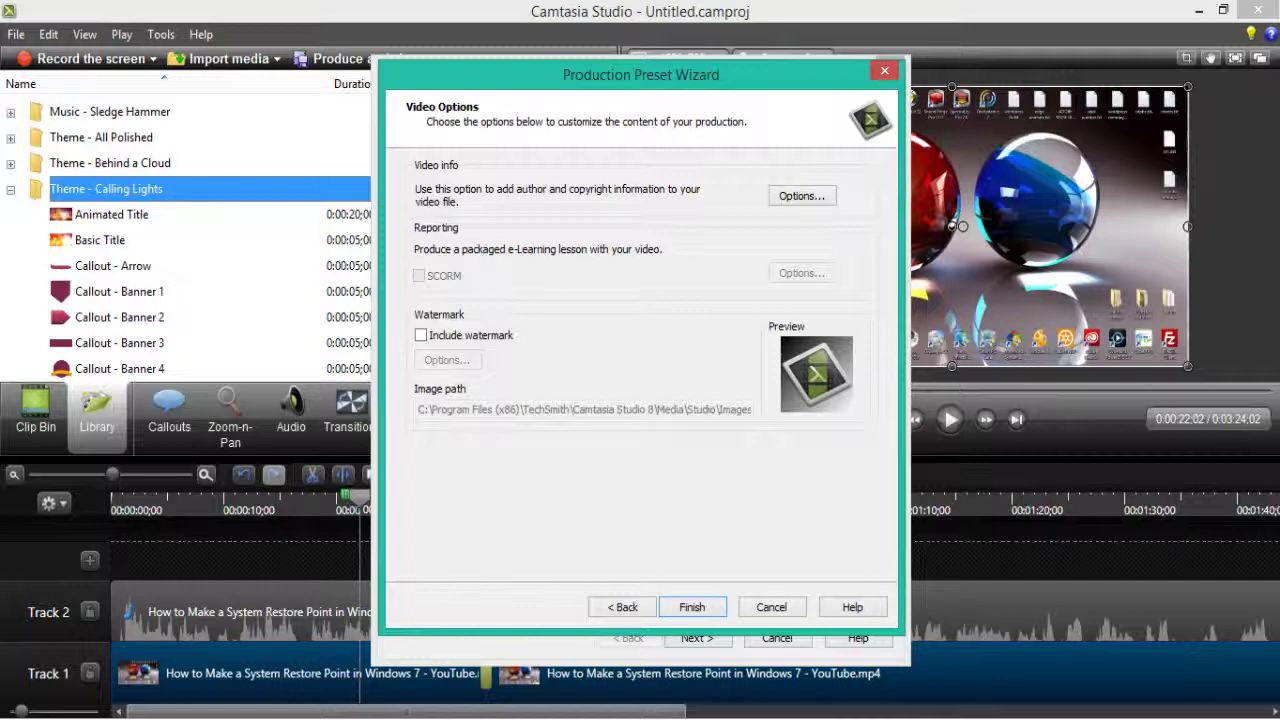
key("alt+w")
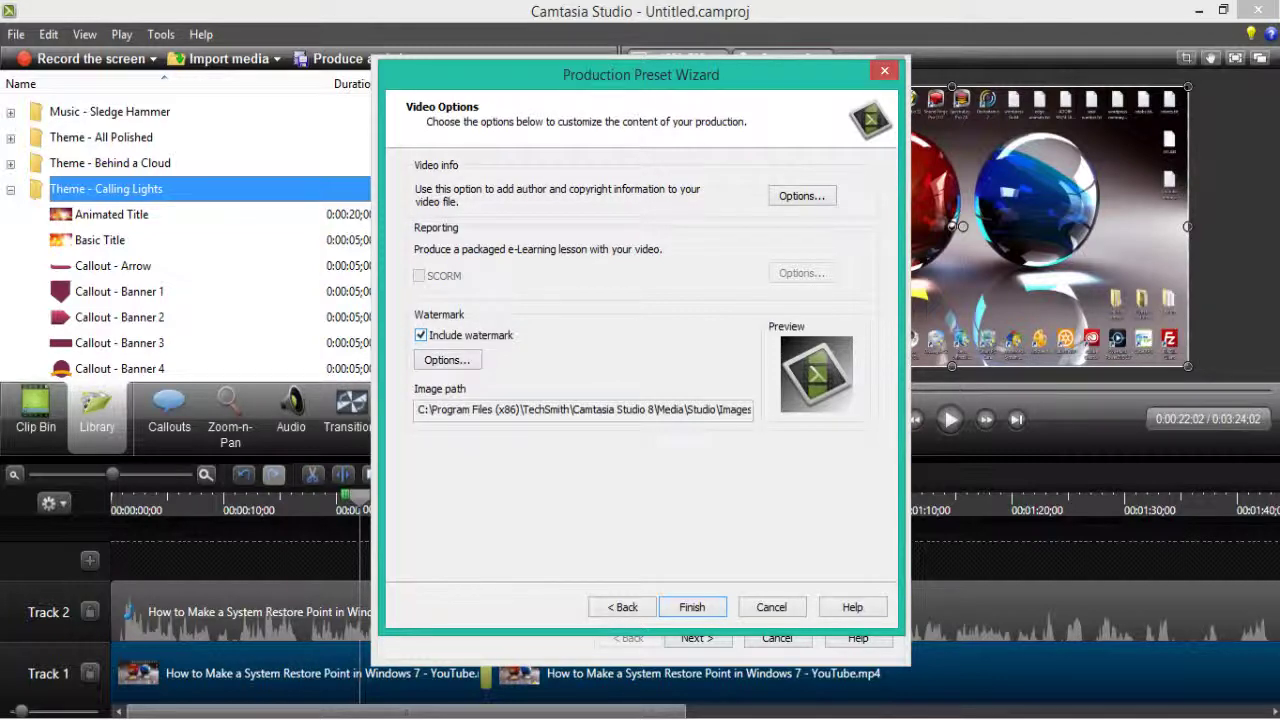
key("space")
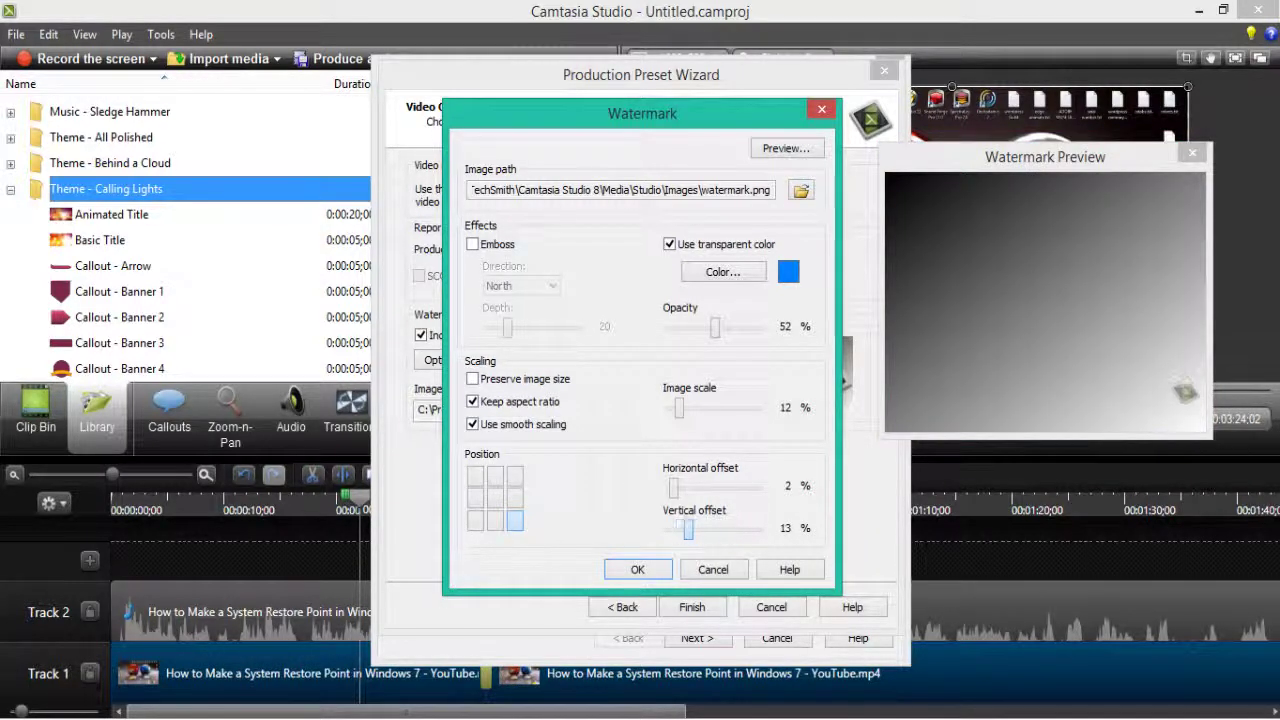
Step: Leave the watermark at horizontal offset 6 and vertical offset 0 percent, then close Watermark settings
left_click_drag(671, 530, 680, 487)
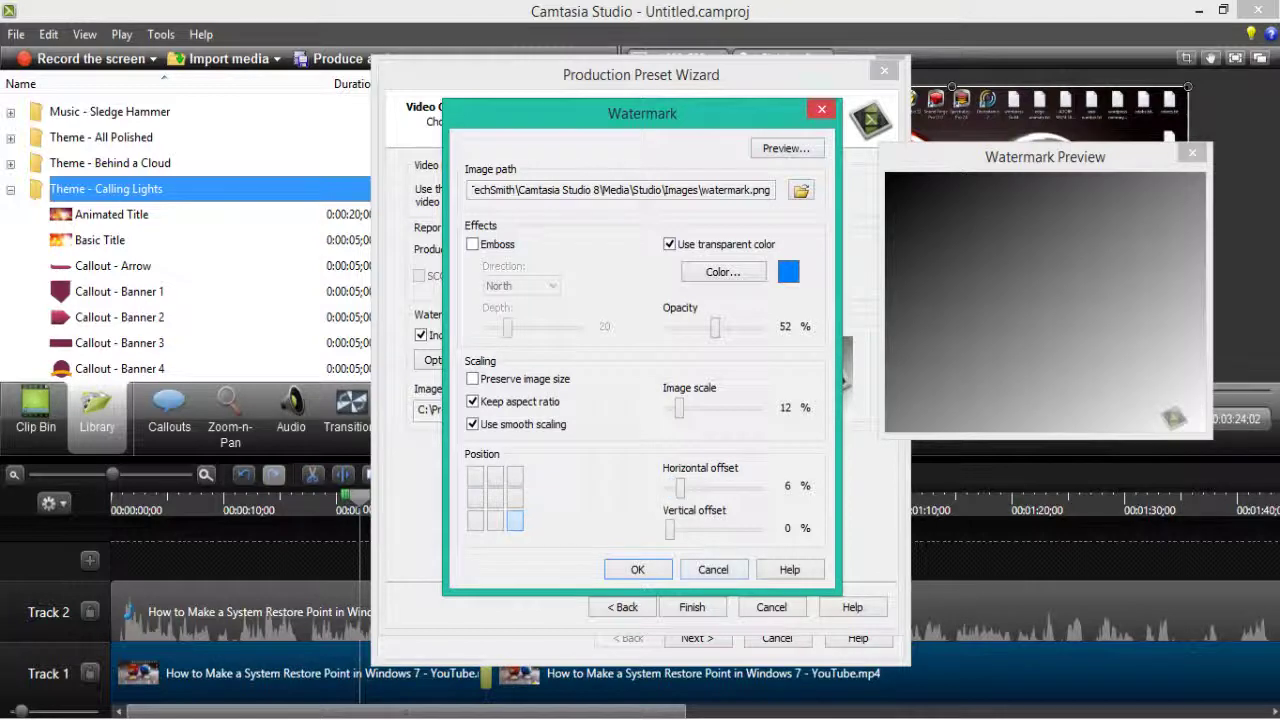
key("Return")
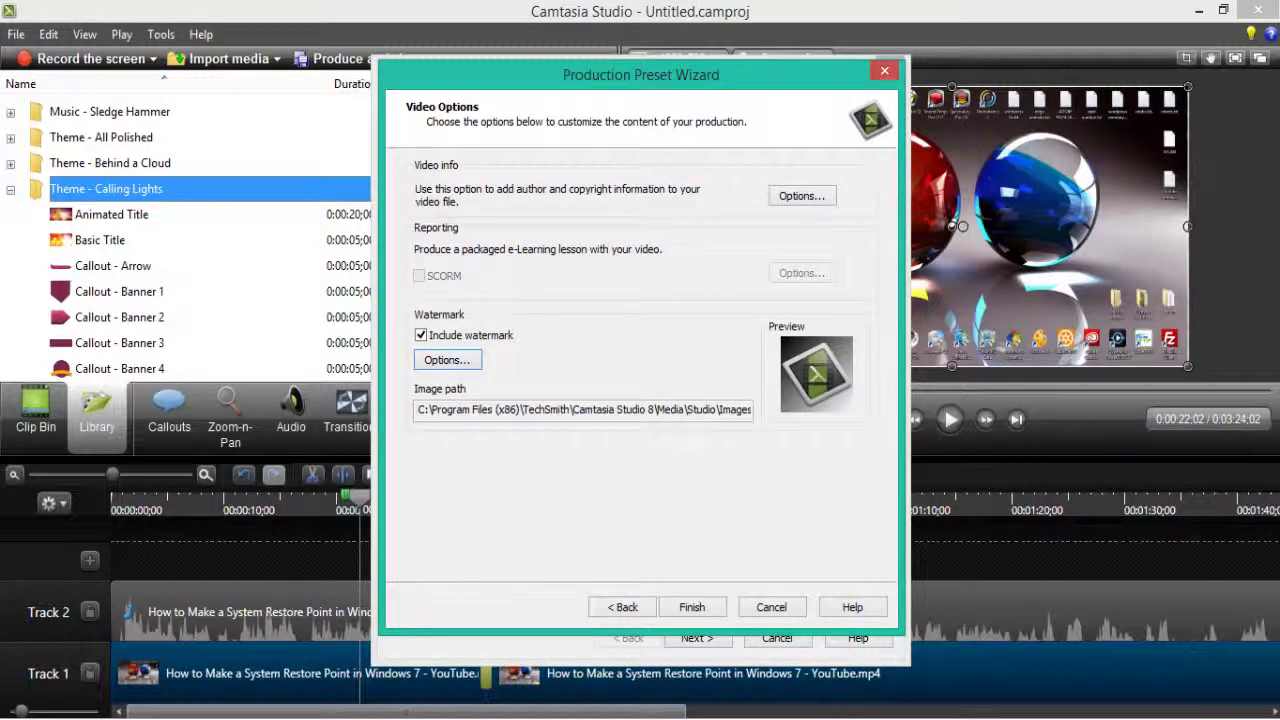
Step: Review the Project, Author and iTunes information tabs, entering nothing, then close Video Information Options
left_click(802, 196)
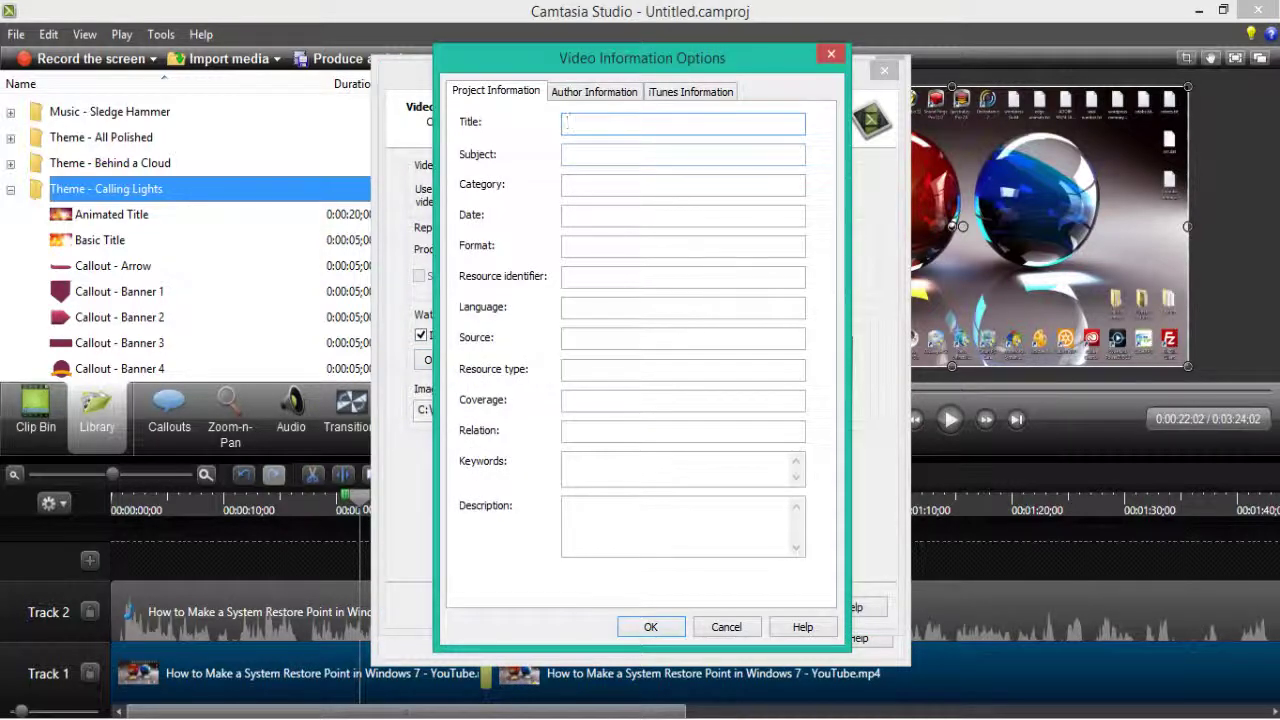
key("Tab")
key("Tab")
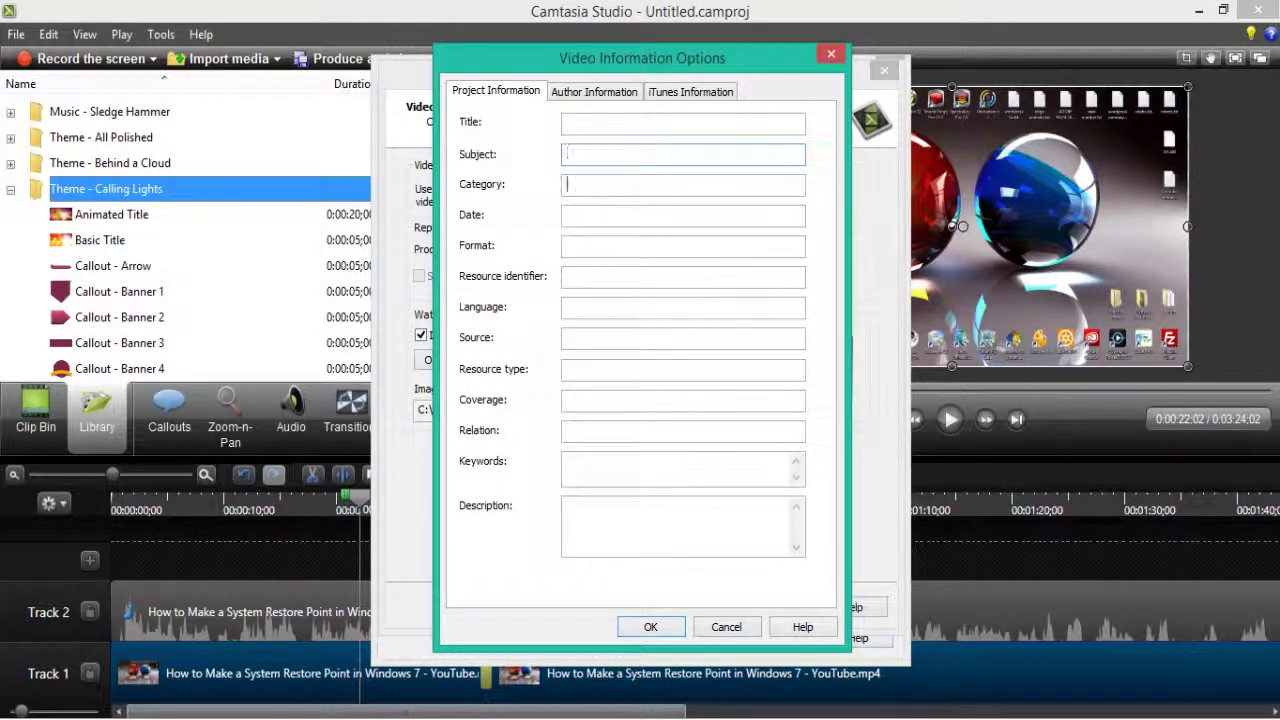
key("Tab")
key("Tab")
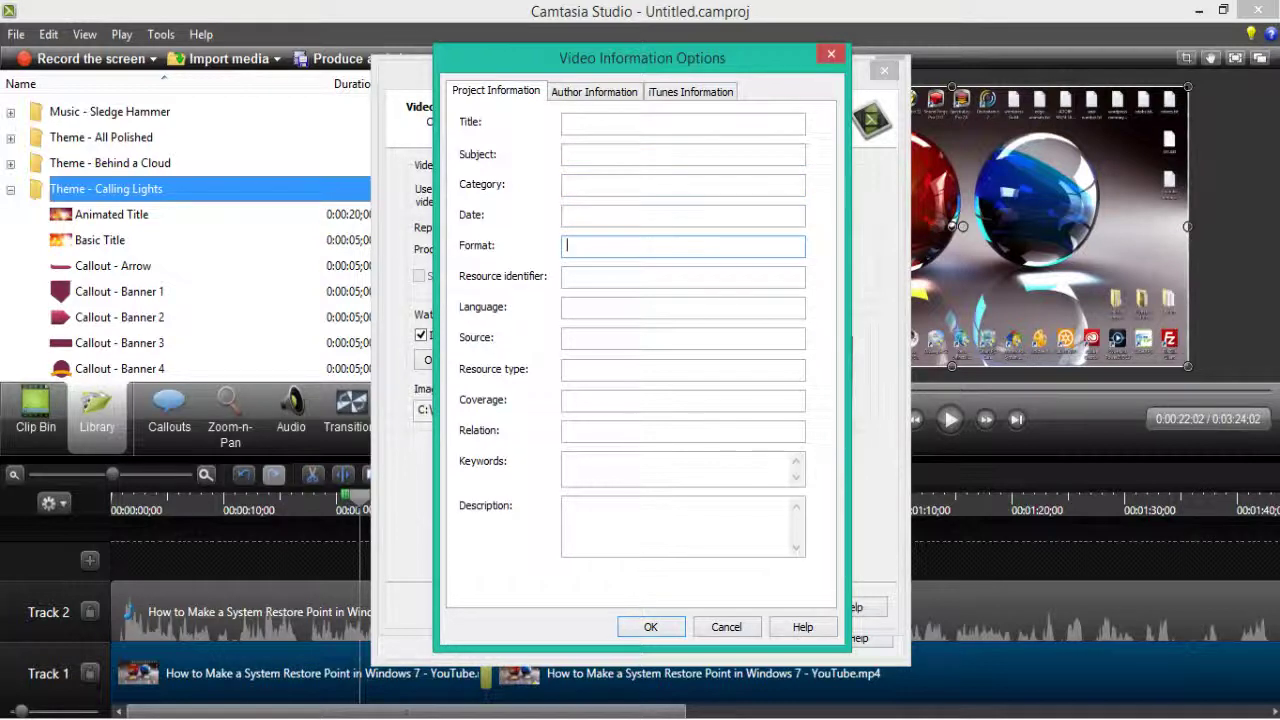
key("Tab")
key("Tab")
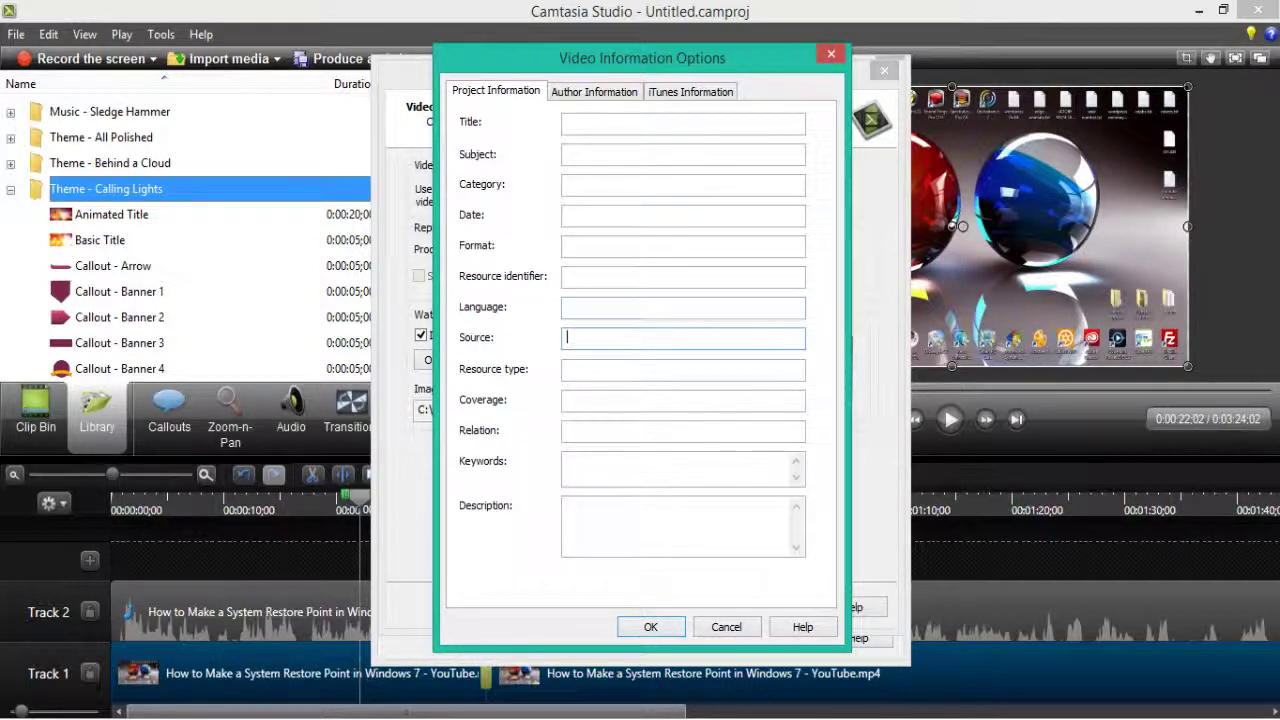
key("Tab")
key("Tab")
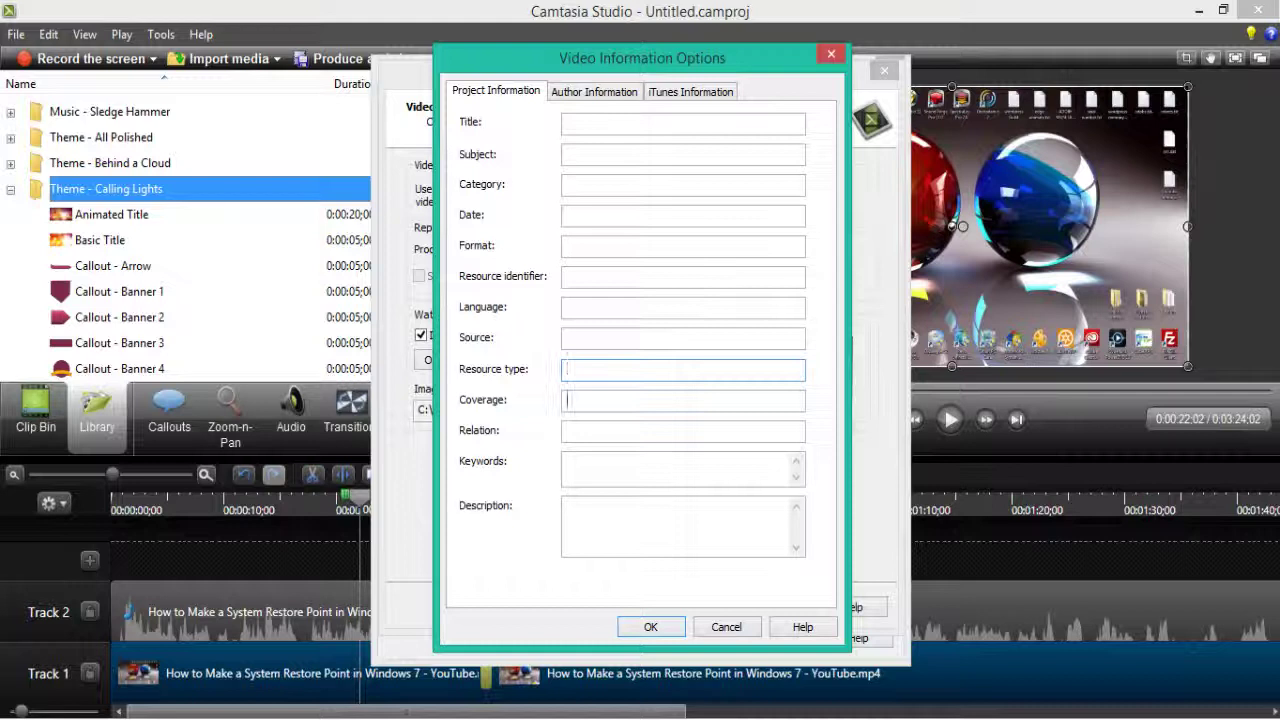
key("Tab")
key("Tab")
key("Tab")
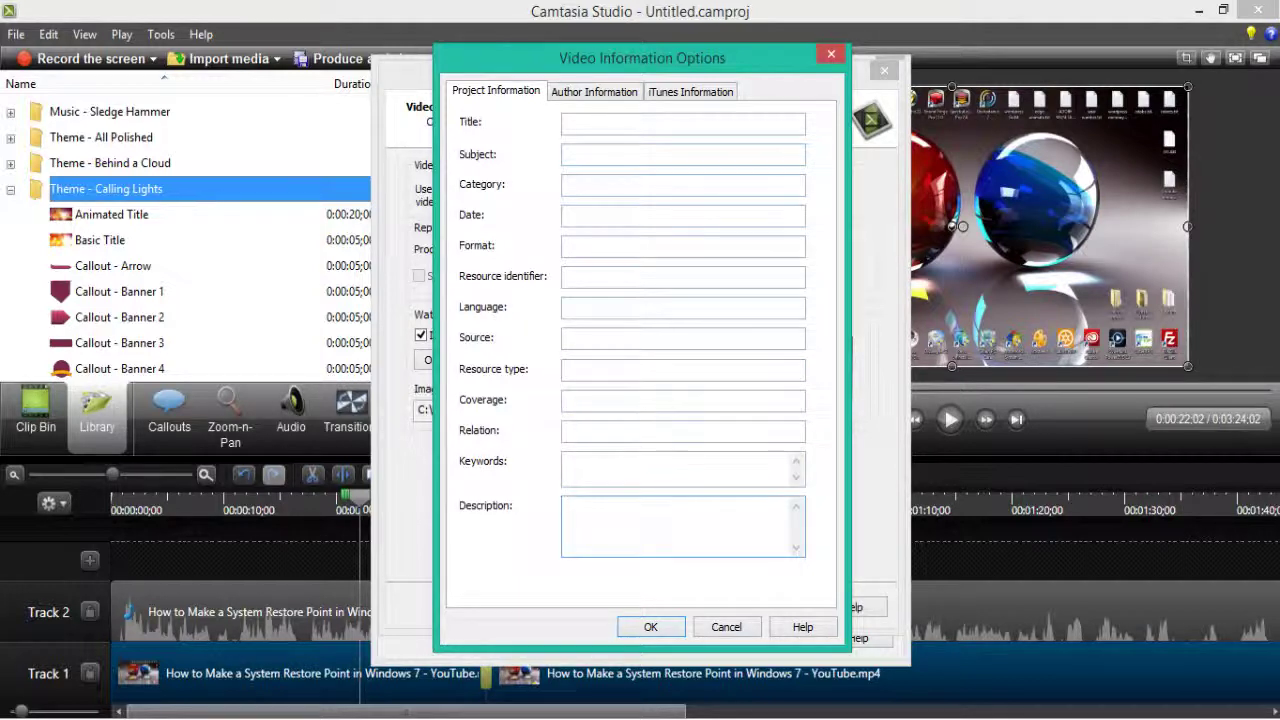
key("ctrl+Tab")
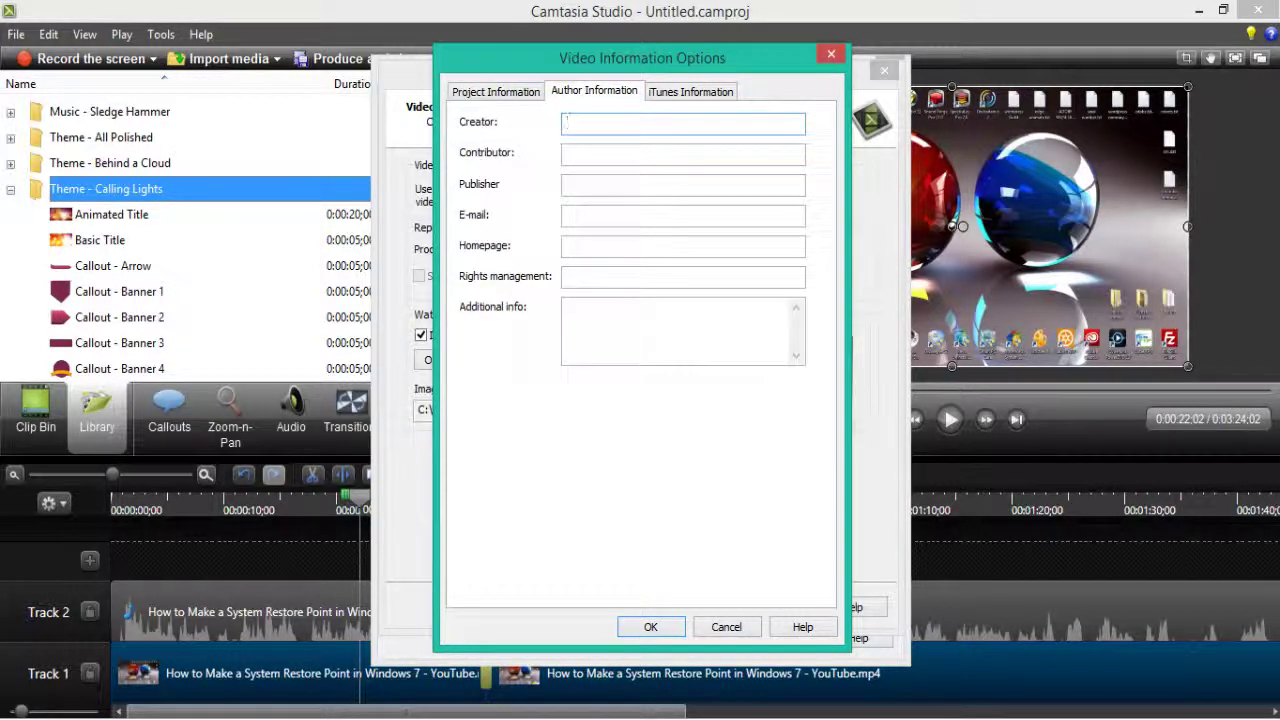
key("Tab")
key("Tab")
key("Tab")
key("Tab")
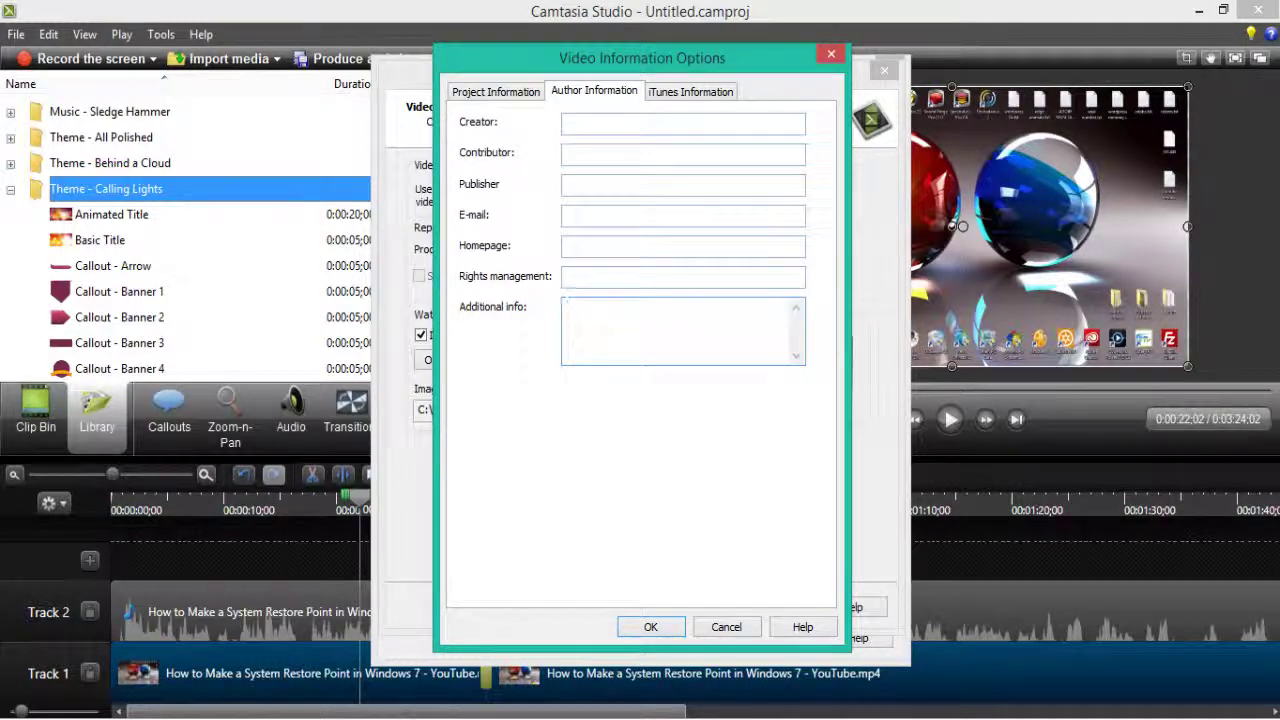
key("ctrl+Tab")
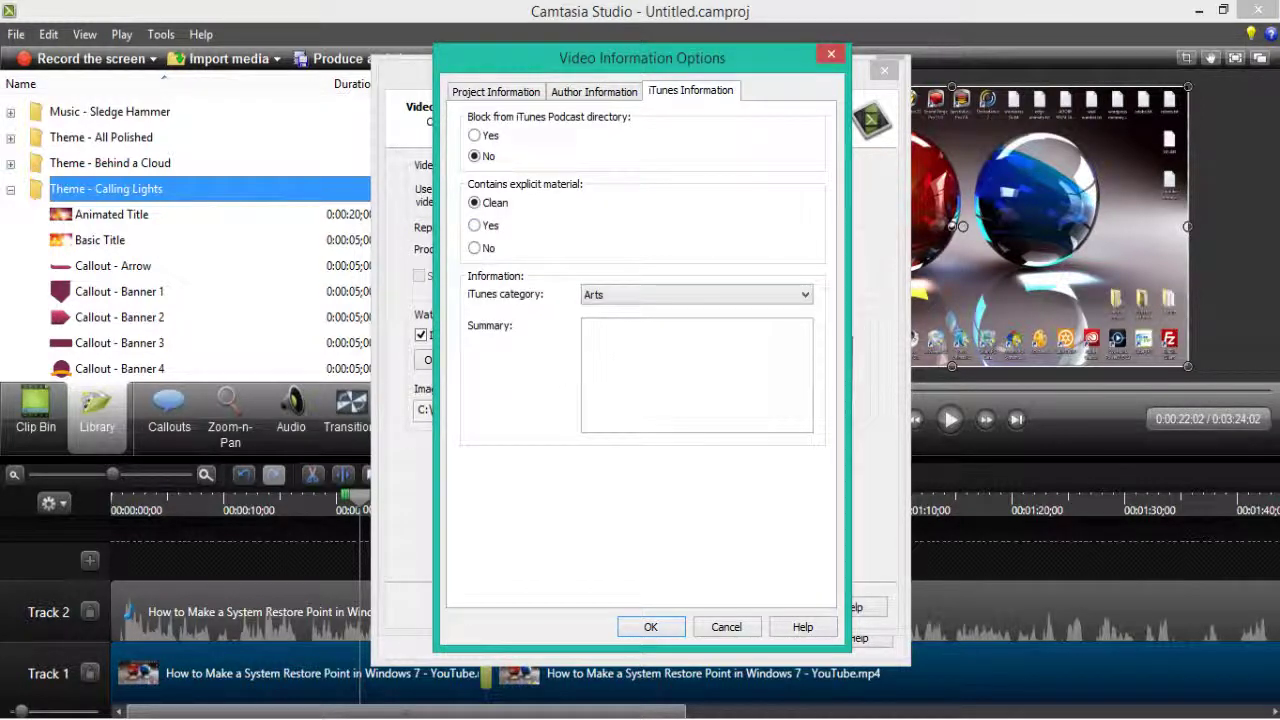
key("Tab")
key("ctrl+Tab")
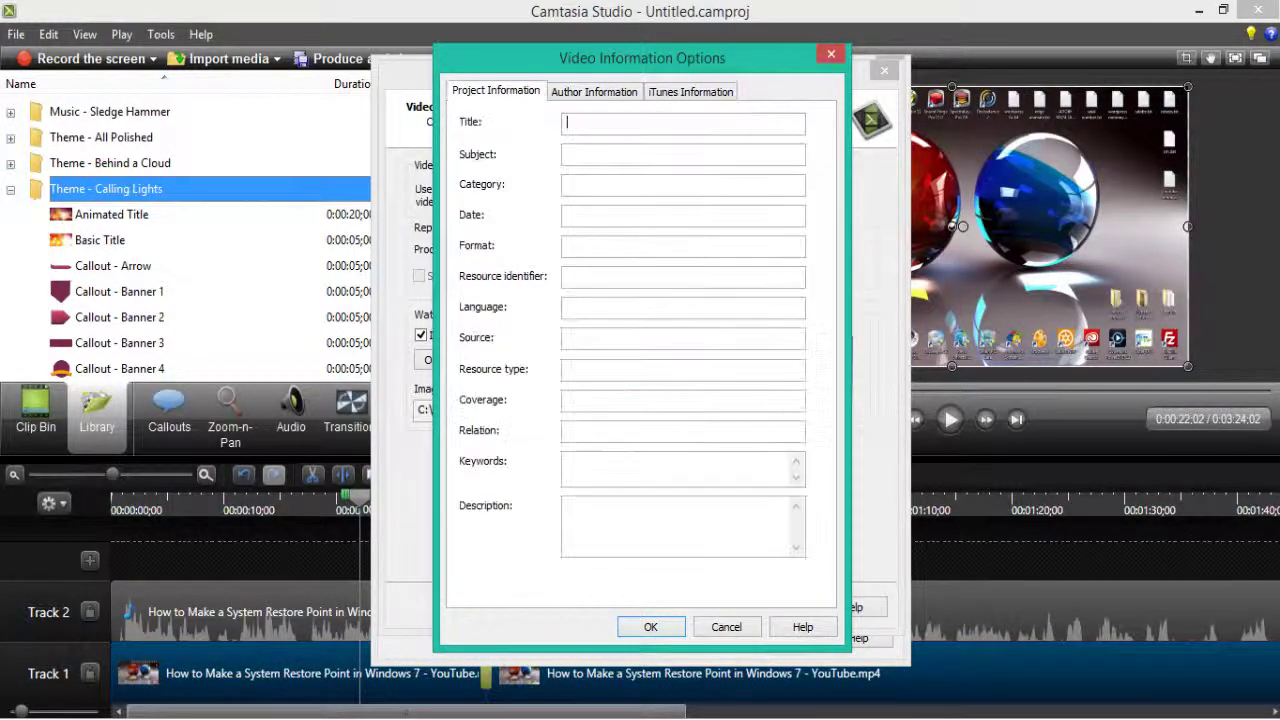
key("Escape")
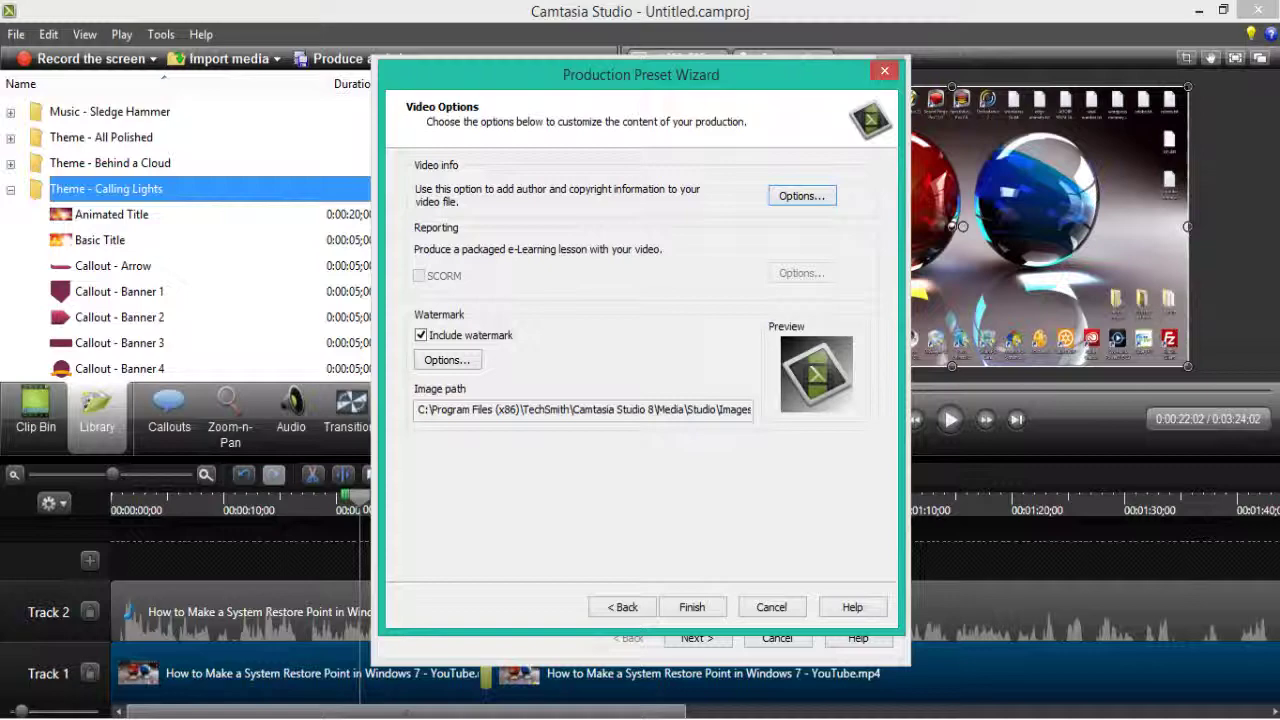
Step: Finish the 'yutube 720p' preset wizard and close Manage Production Presets
mouse_move(640, 74)
left_mouse_down()
mouse_move(569, 53)
mouse_move(635, 79)
left_mouse_up()
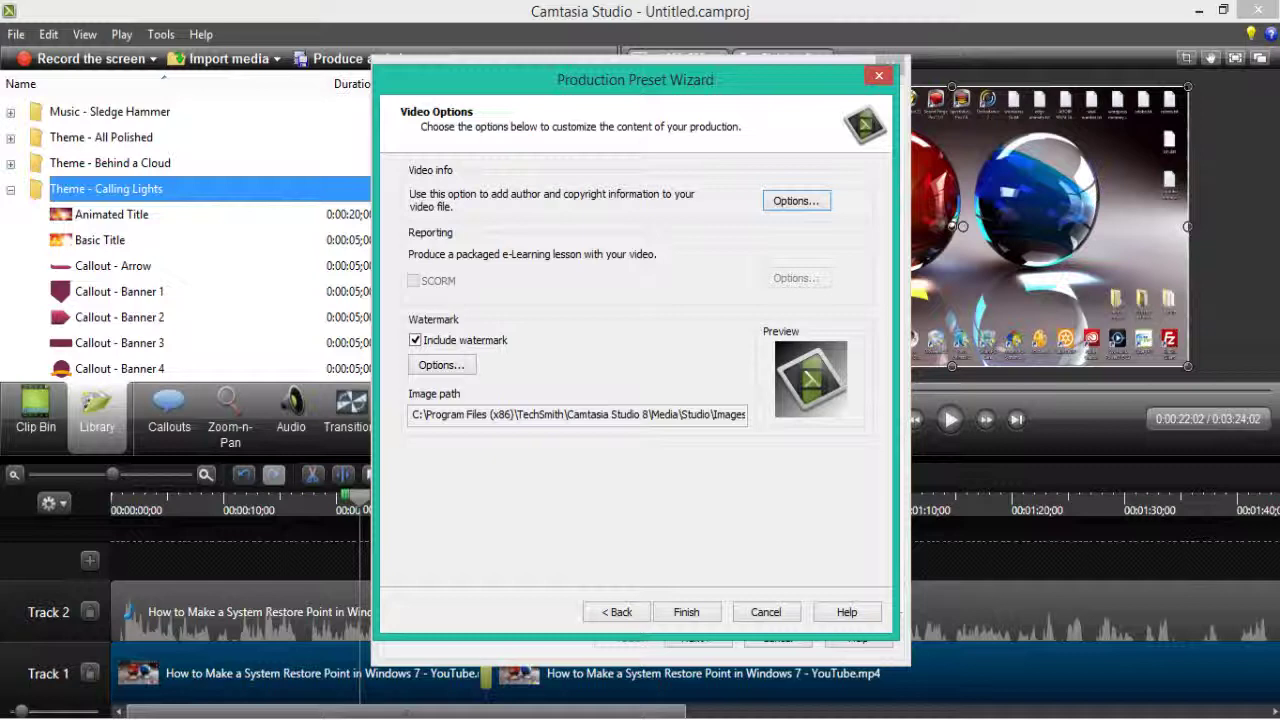
left_click(766, 612)
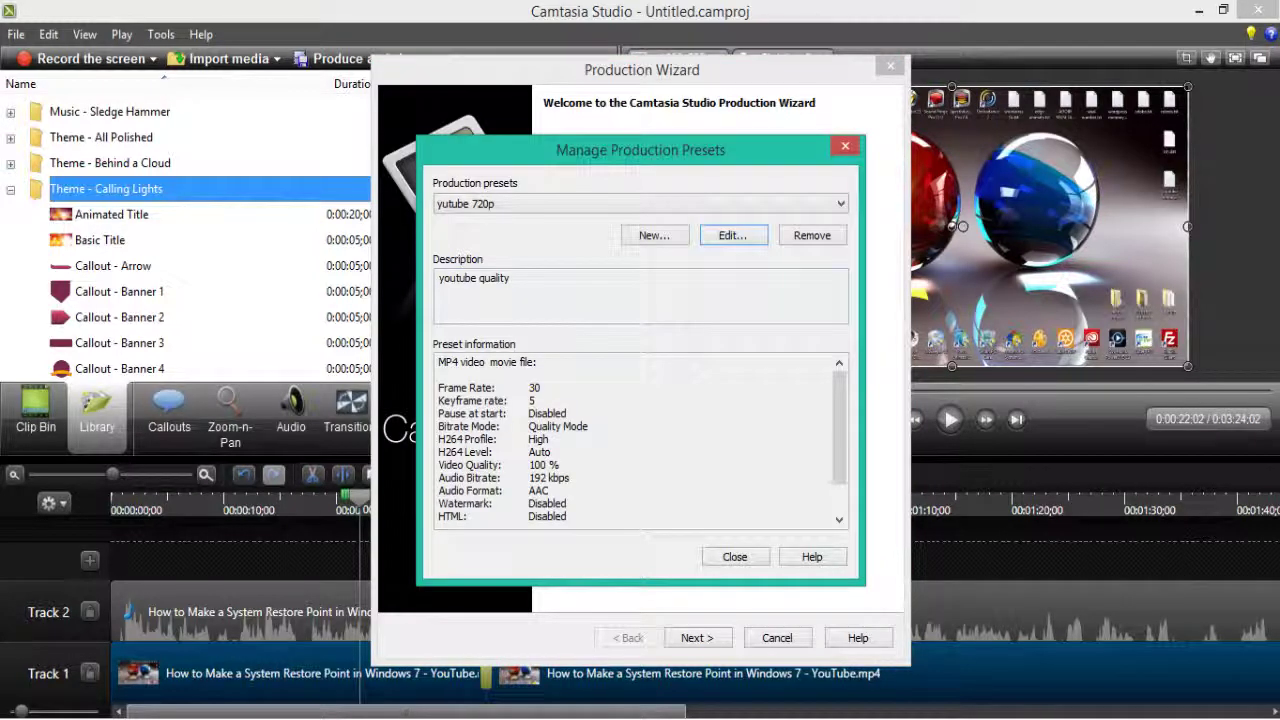
left_click(735, 557)
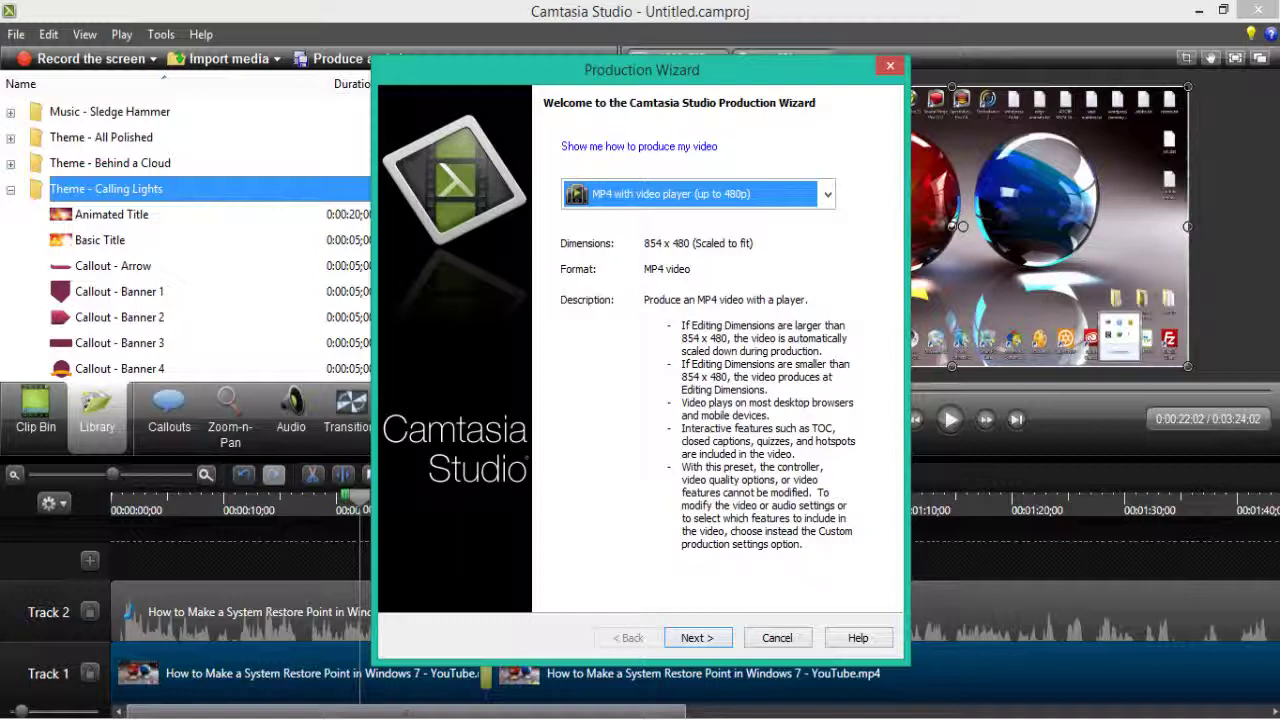
left_click(827, 194)
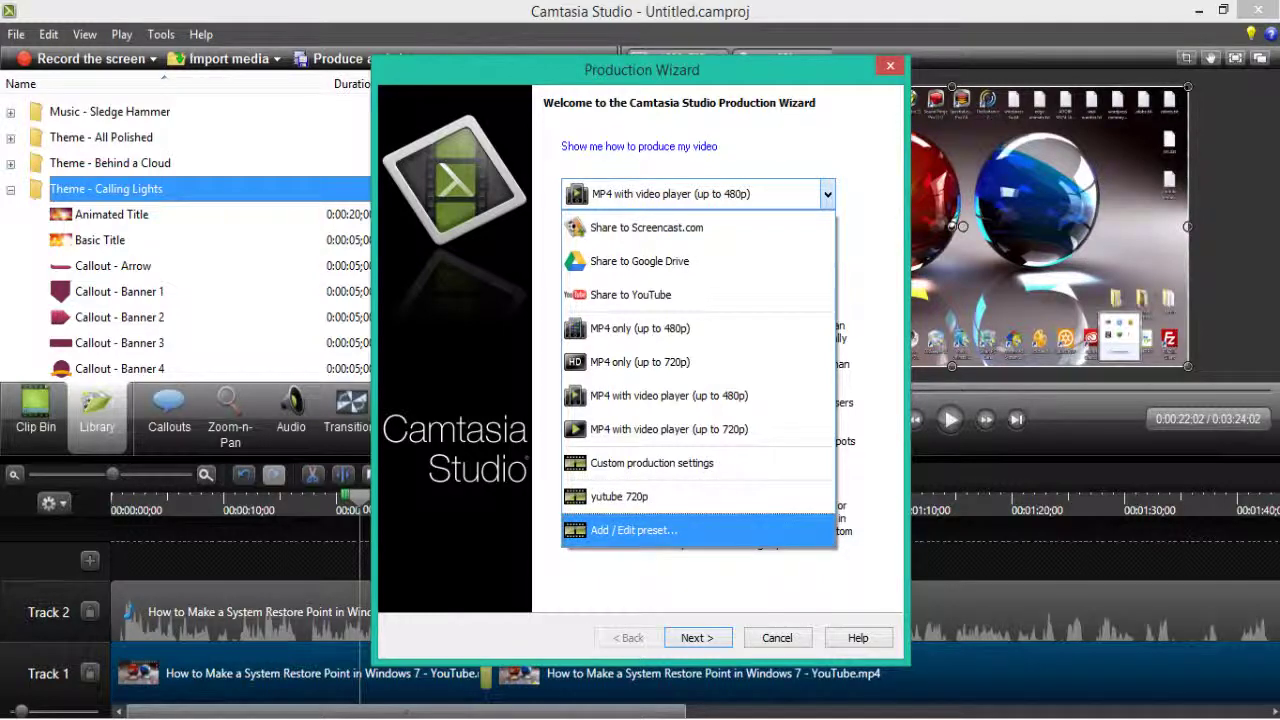
key("Escape")
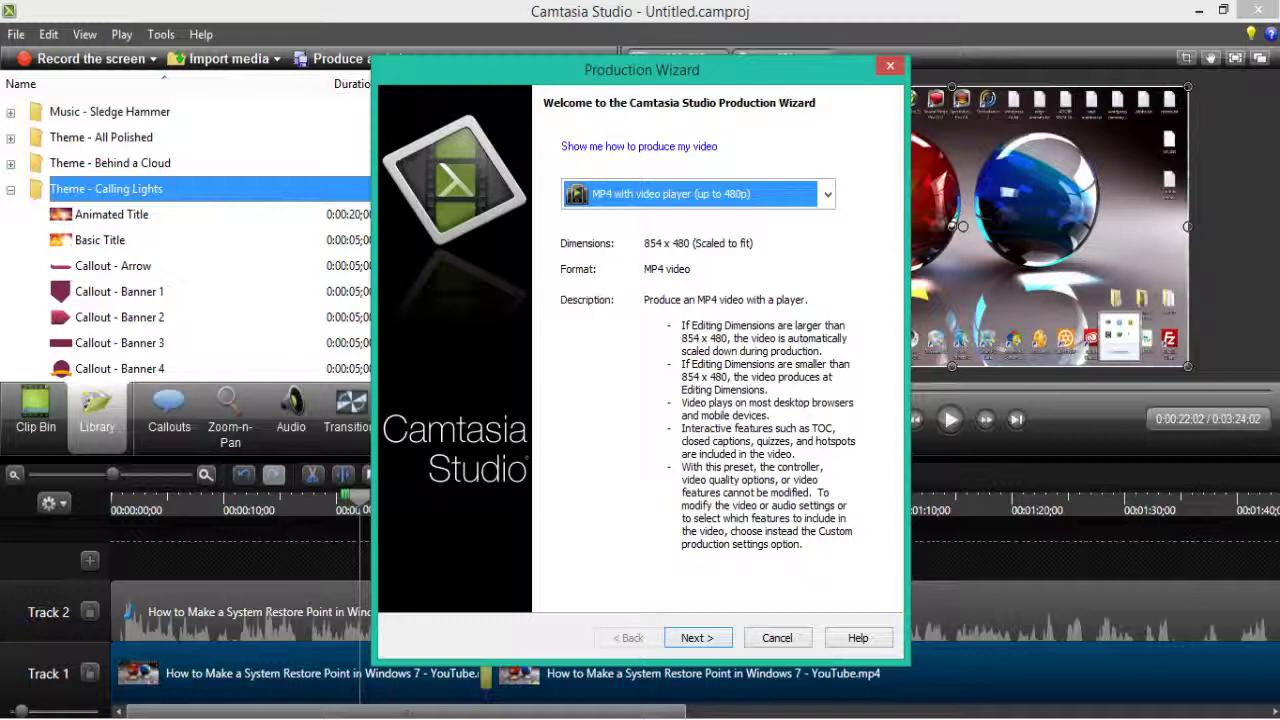
mouse_move(641, 69)
left_mouse_down()
mouse_move(580, 529)
mouse_move(672, 62)
left_mouse_up()
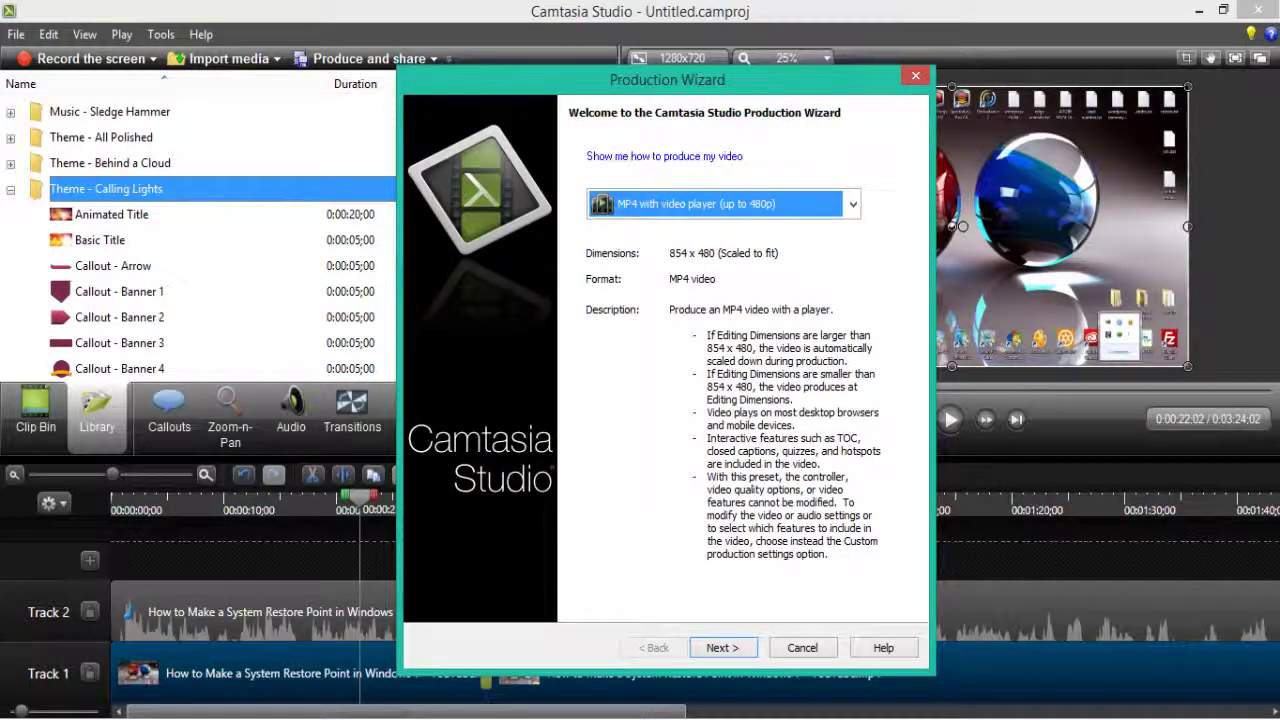
key("alt+Down")
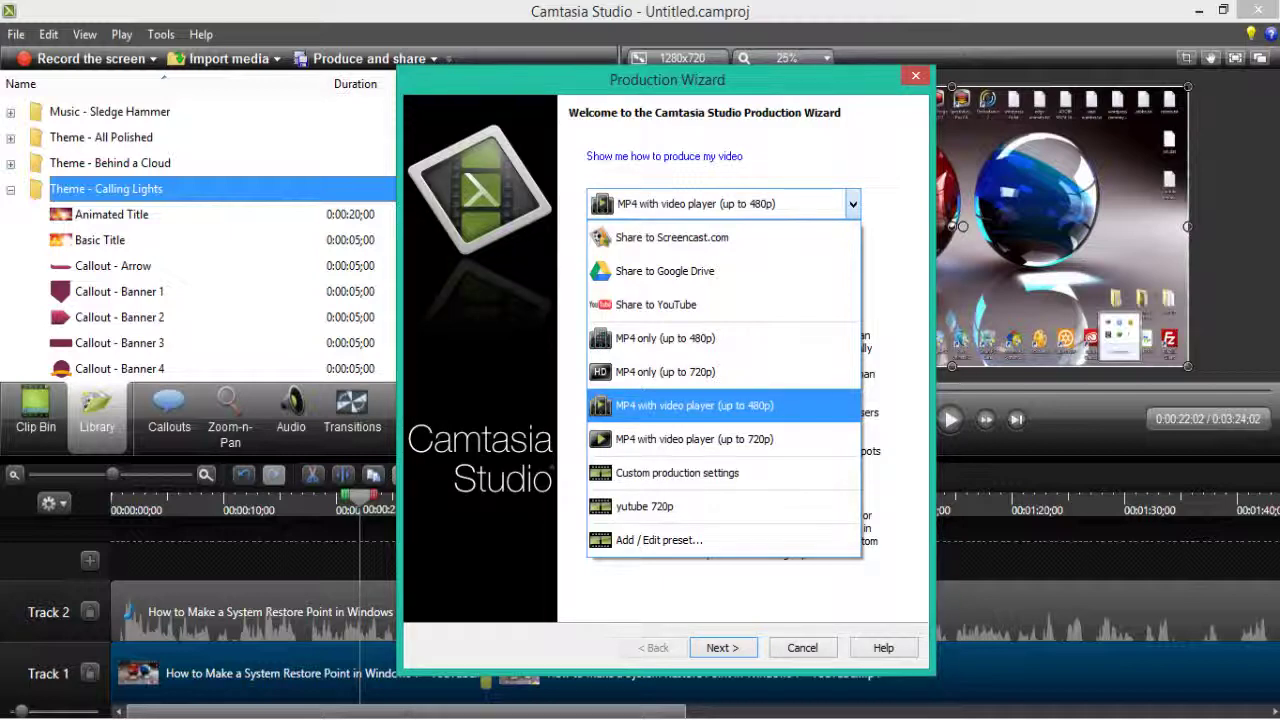
key("Return")
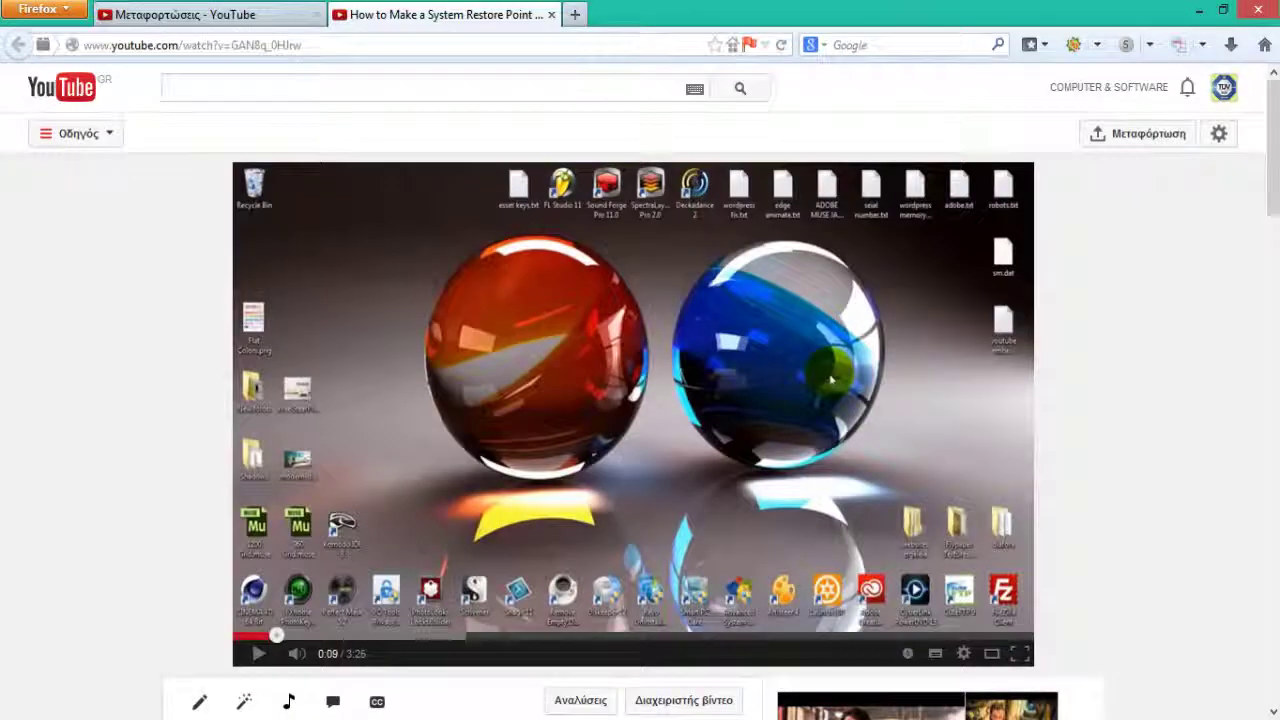
Step: Close the YouTube tabs and search Google for 'camtasia studio'
left_click(551, 14)
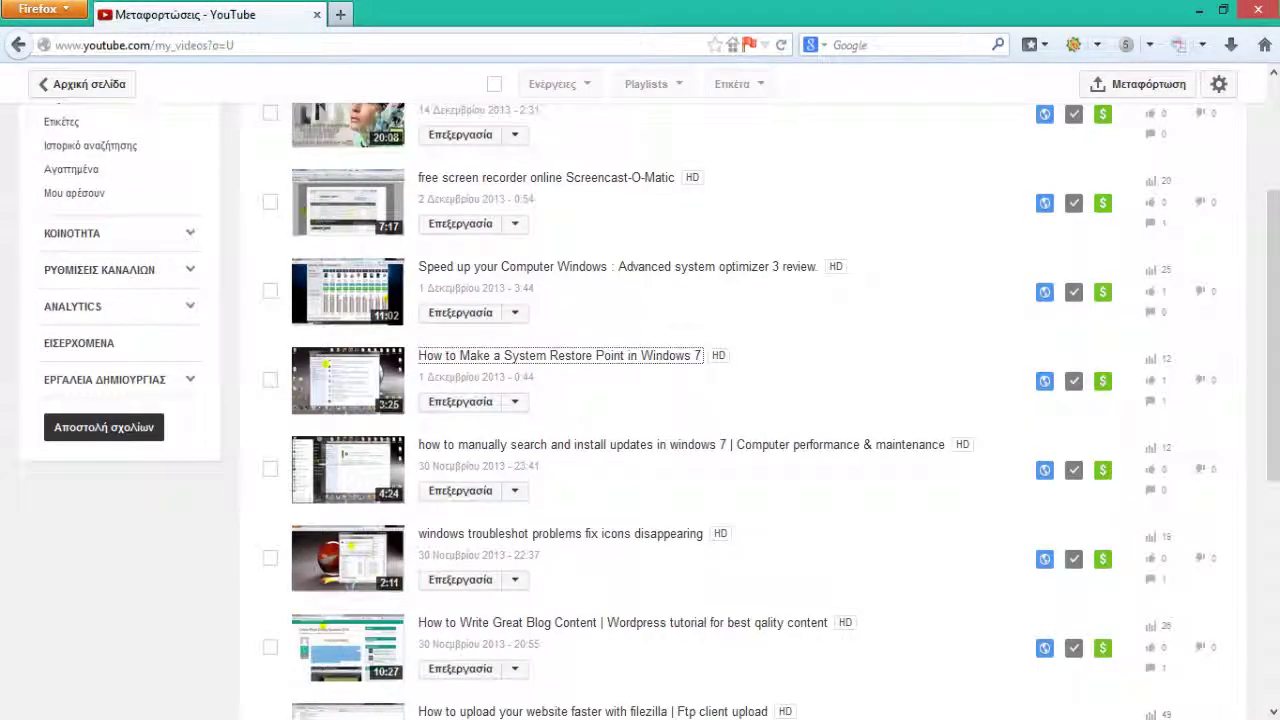
left_click(342, 14)
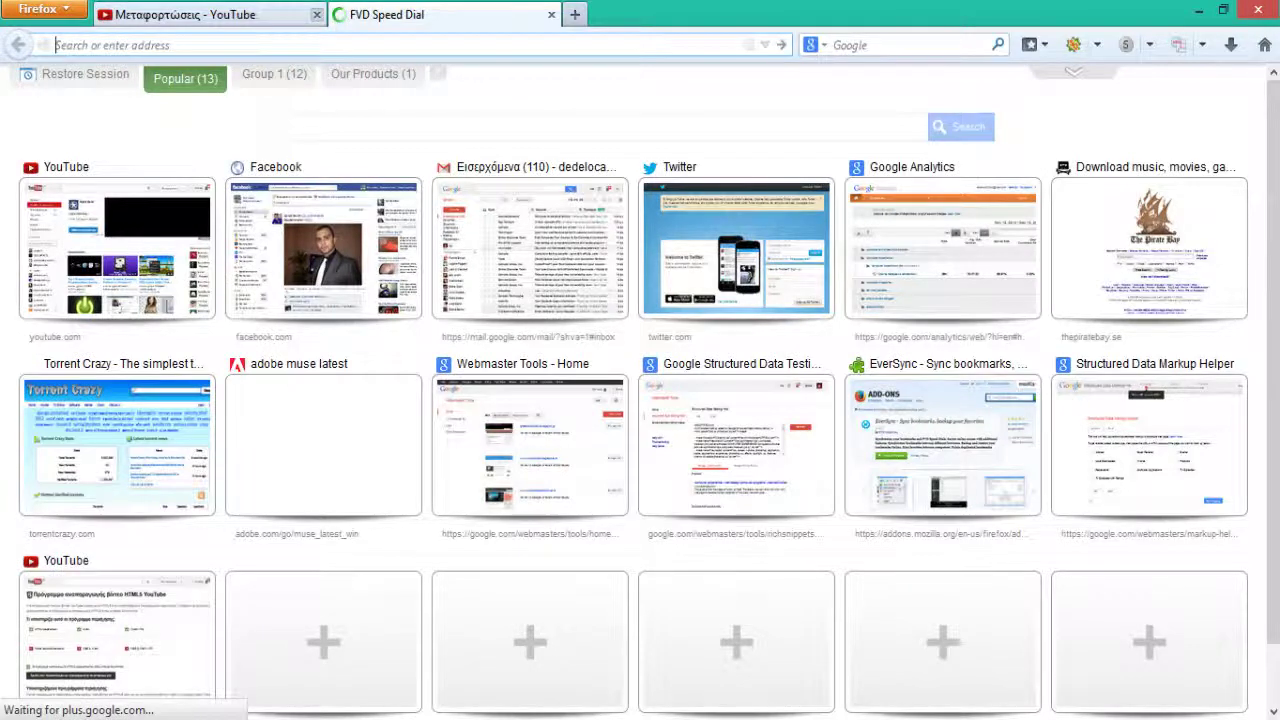
left_click(316, 14)
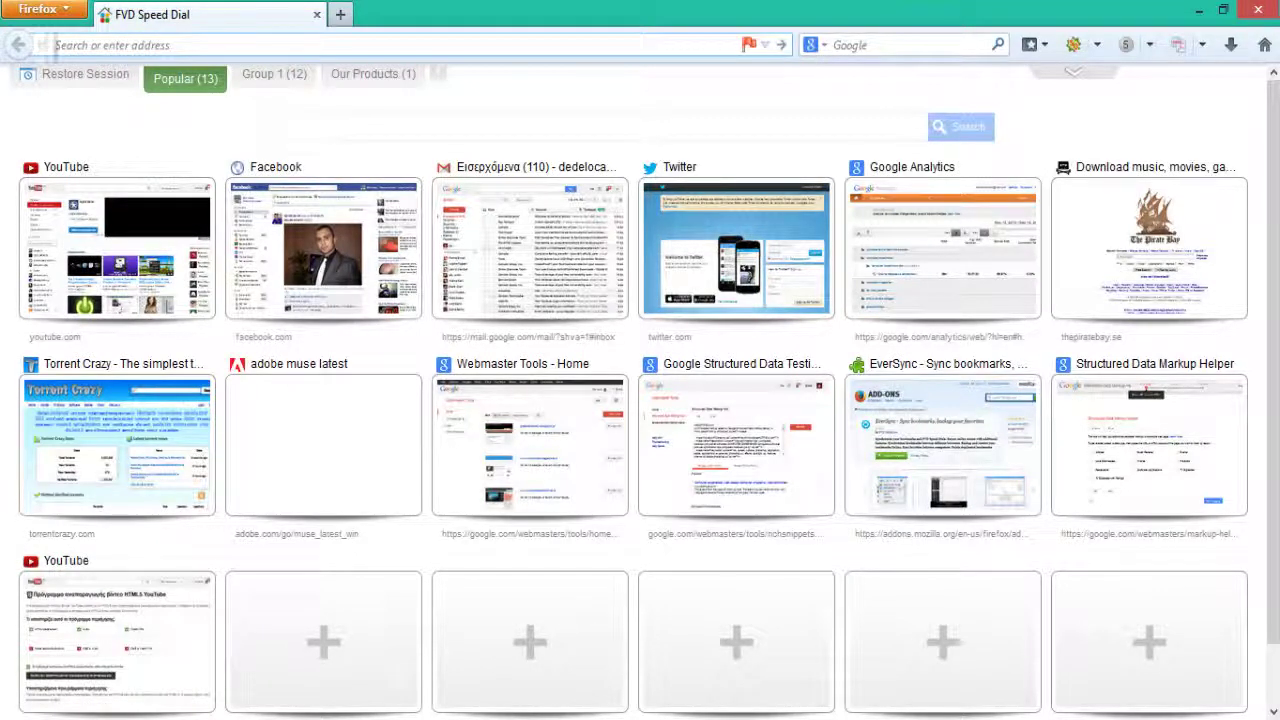
key("Tab")
type("cam")
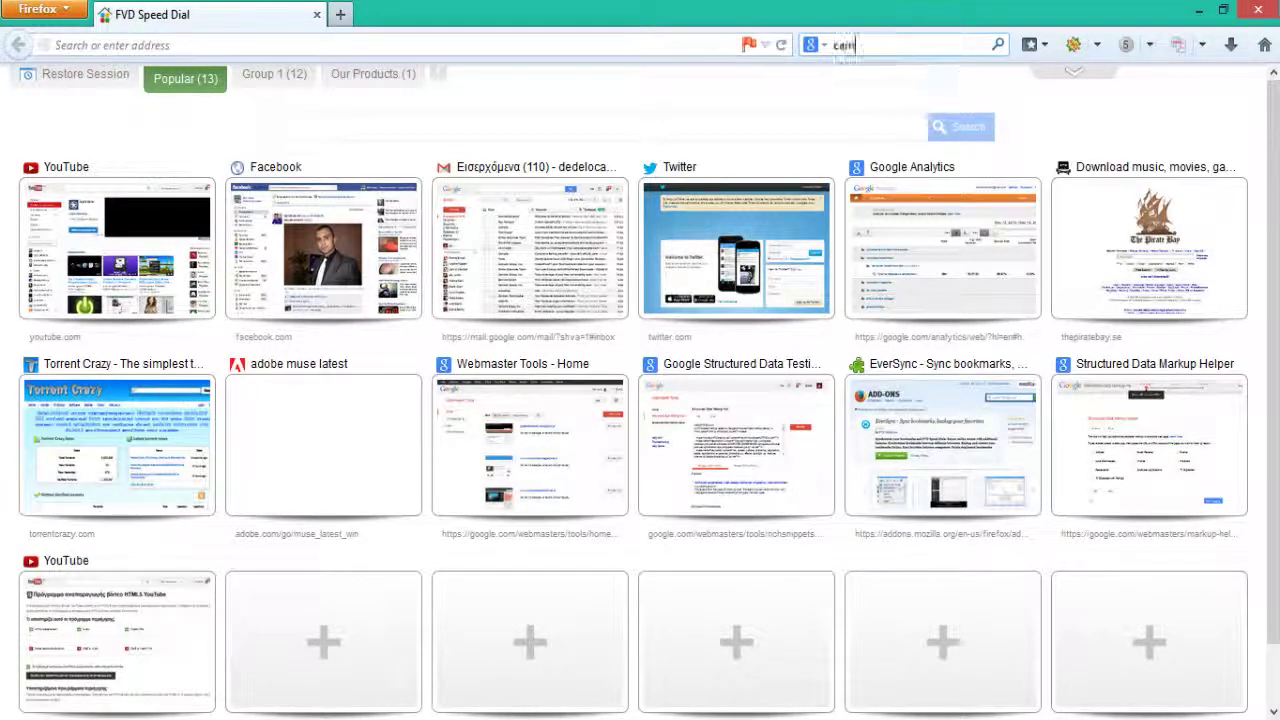
type("tasia s")
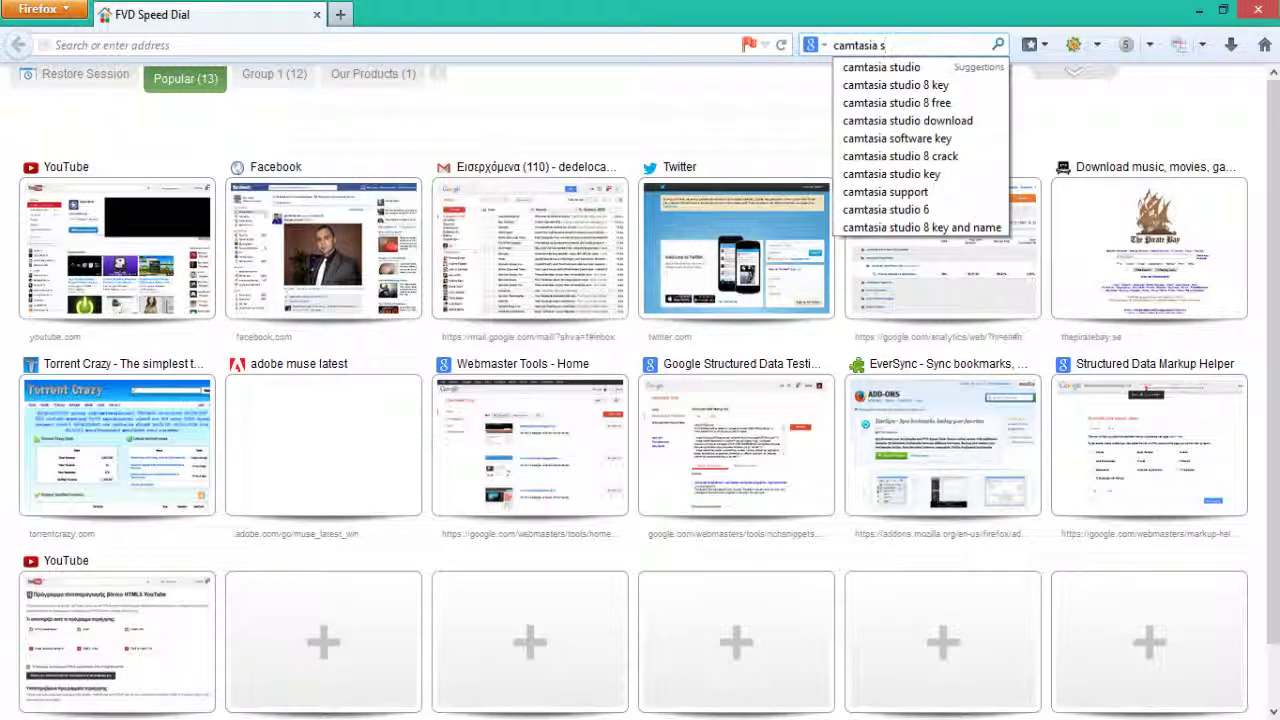
type("tudio")
key("Return")
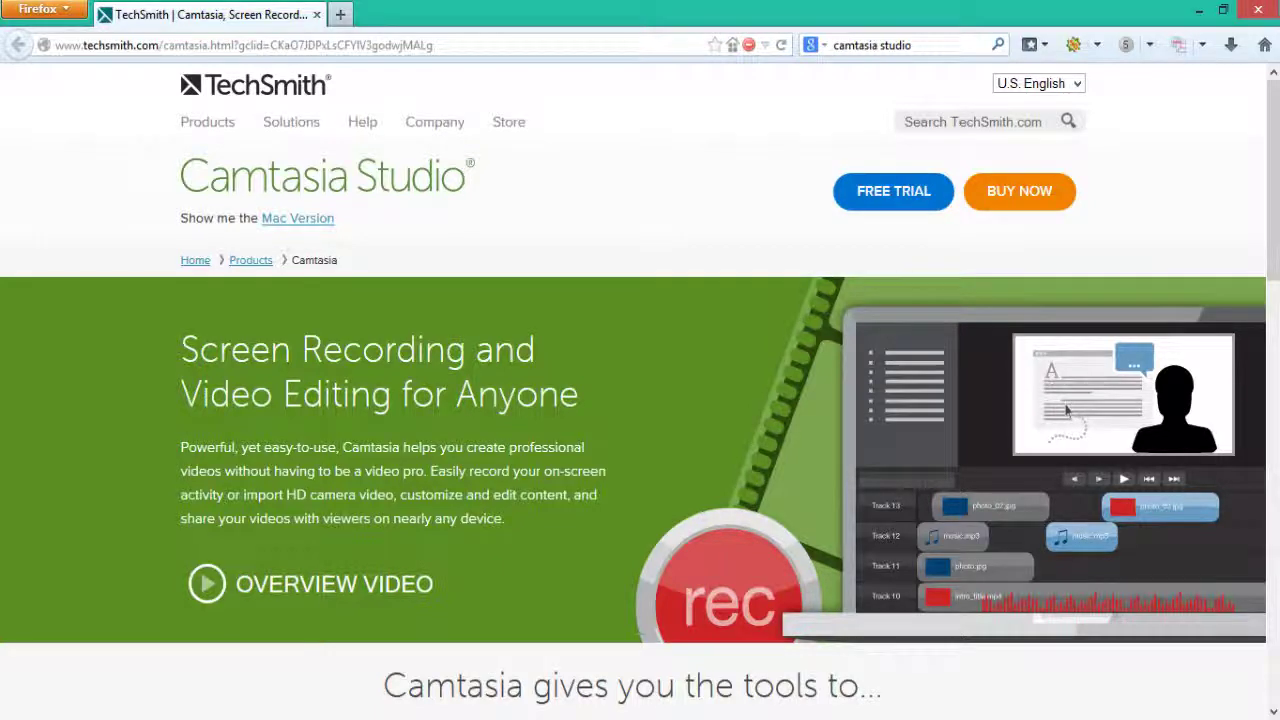
Step: Open TechSmith's Camtasia FREE TRIAL download page and select its email field
scroll(893, 191, "down", 3)
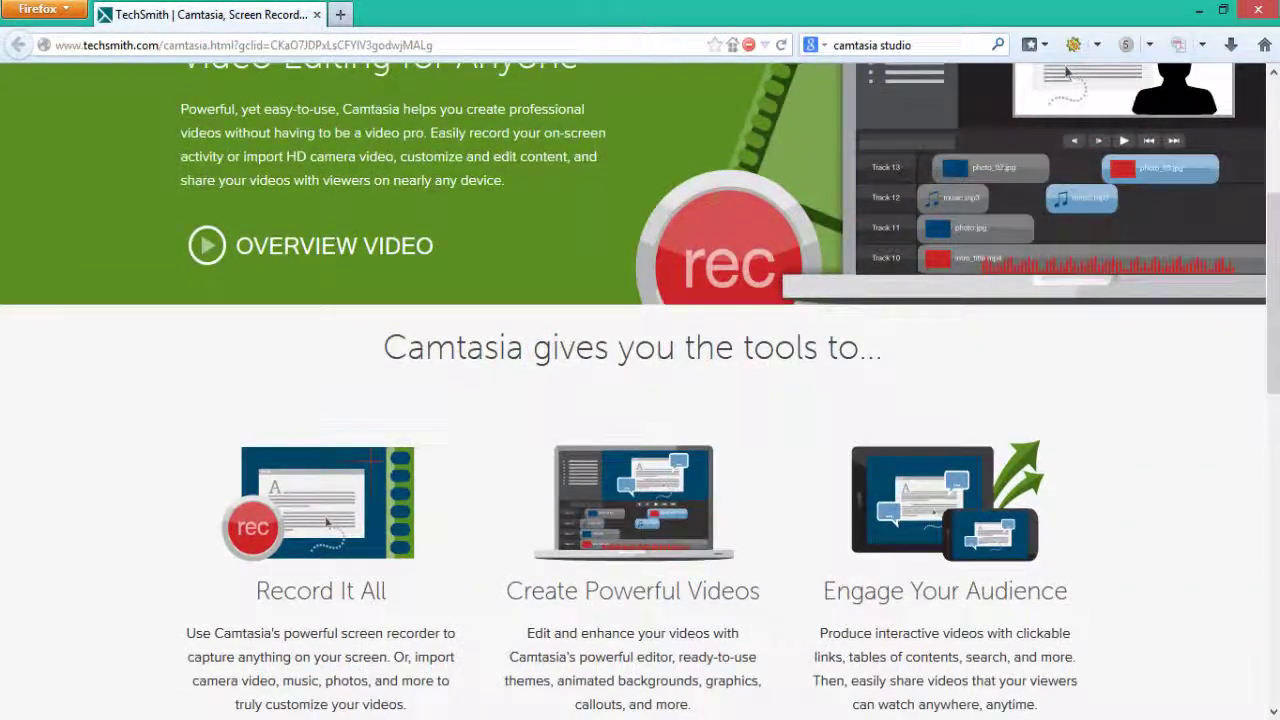
scroll(893, 191, "up", 3)
left_click(893, 191)
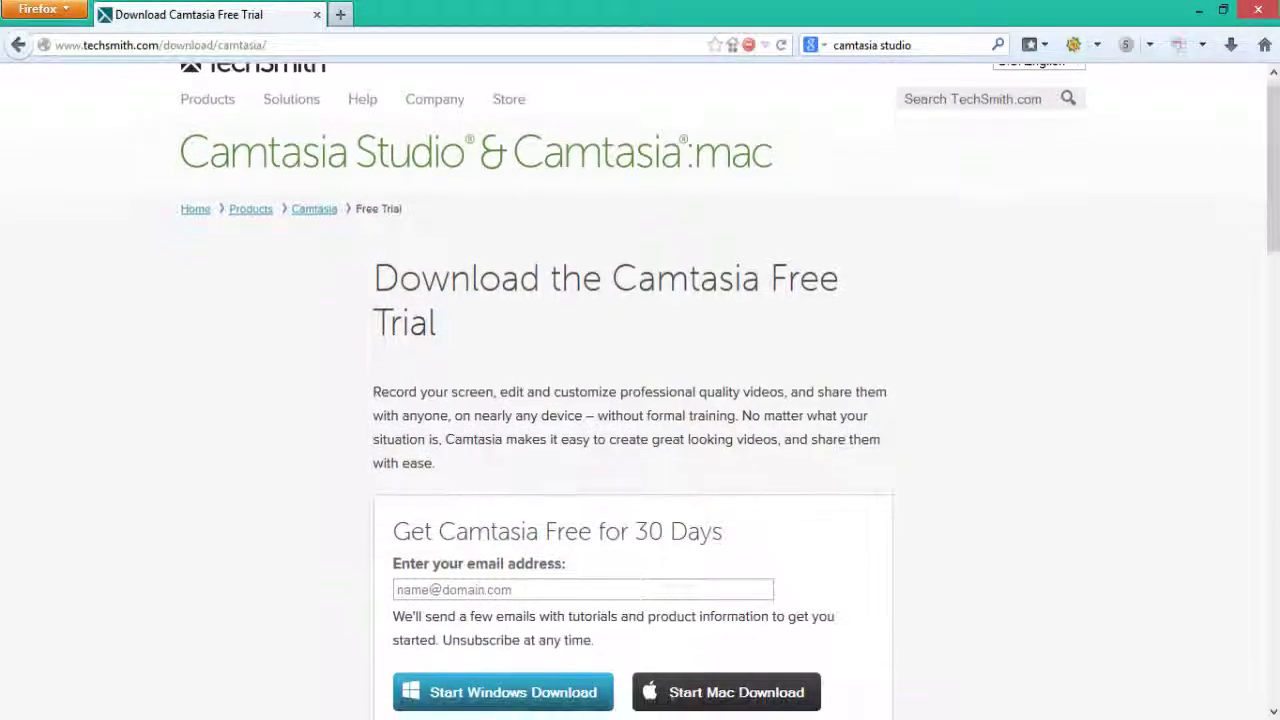
scroll(640, 400, "down", 4)
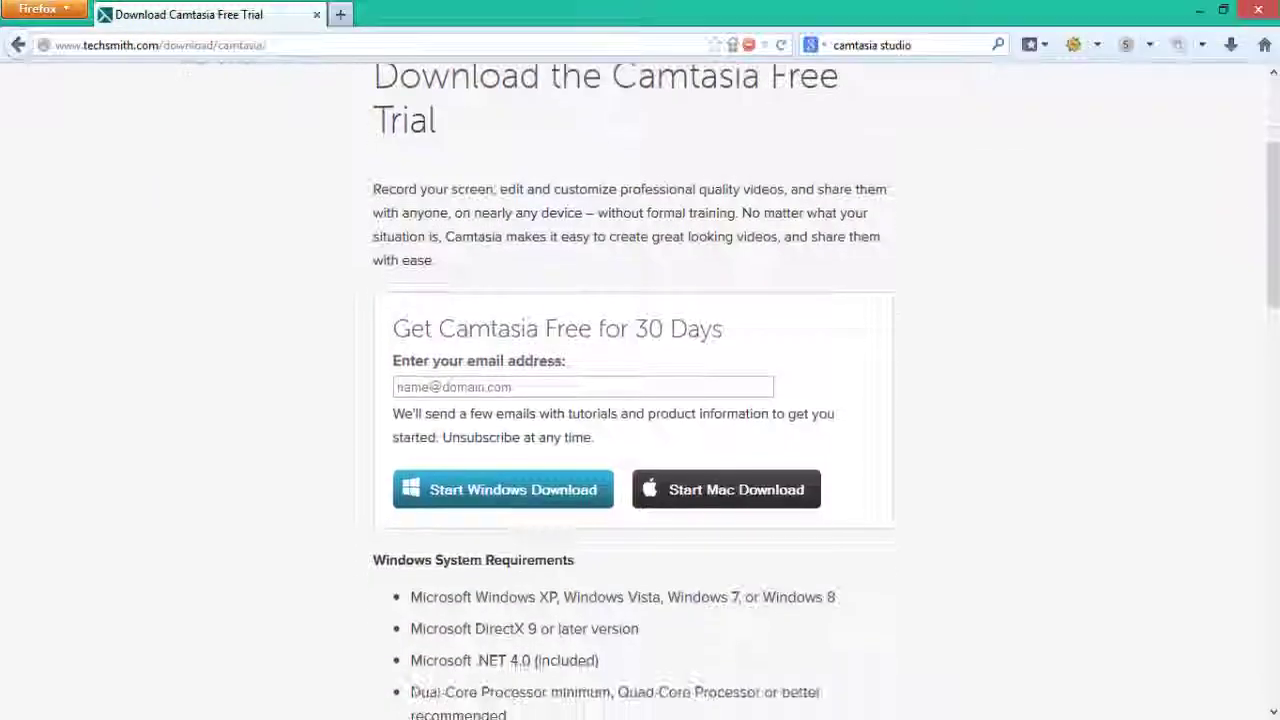
left_click(397, 387)
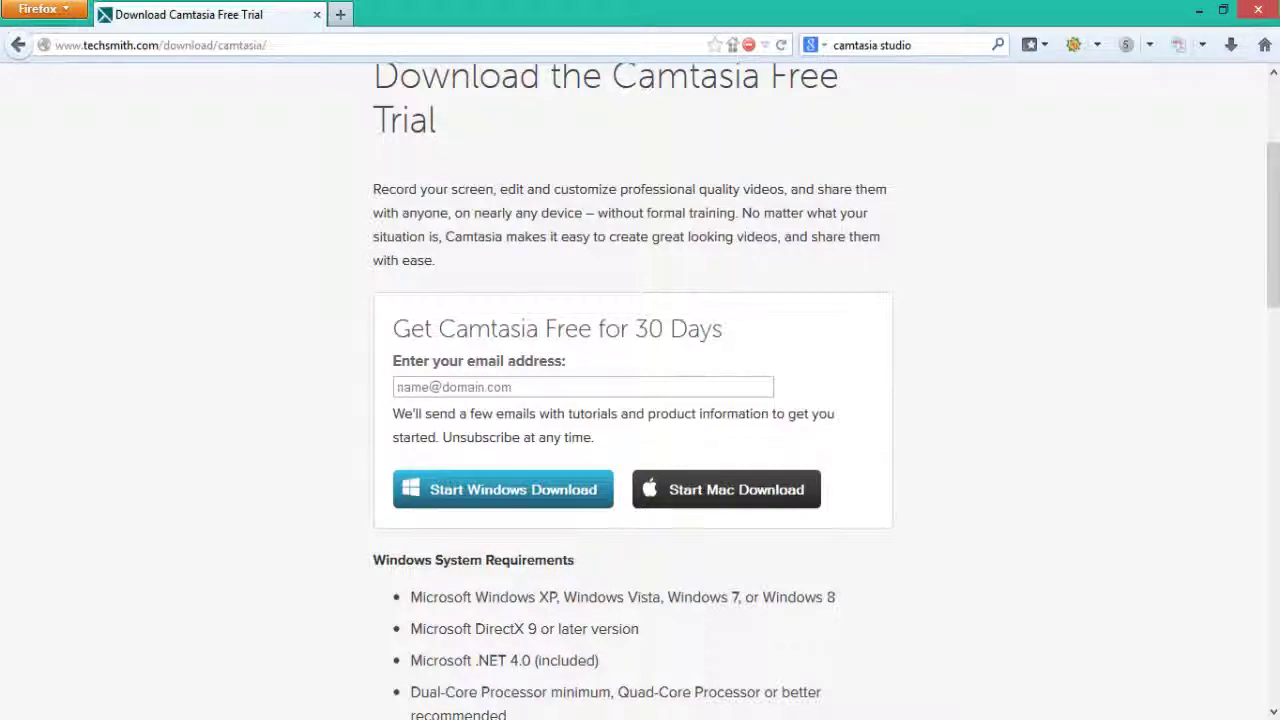
Step: Restore down and minimise Firefox to return to Camtasia Studio's Production Wizard
scroll(640, 400, "down", 3)
scroll(640, 400, "up", 5)
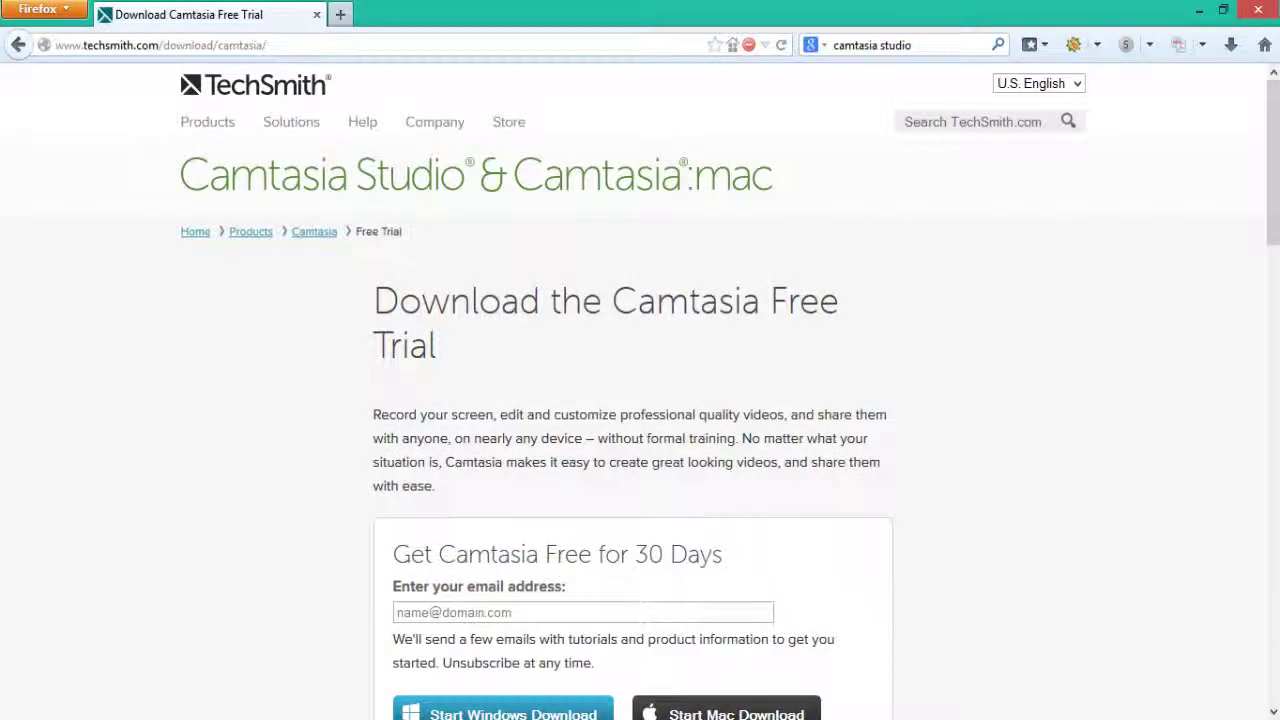
key("super+Down")
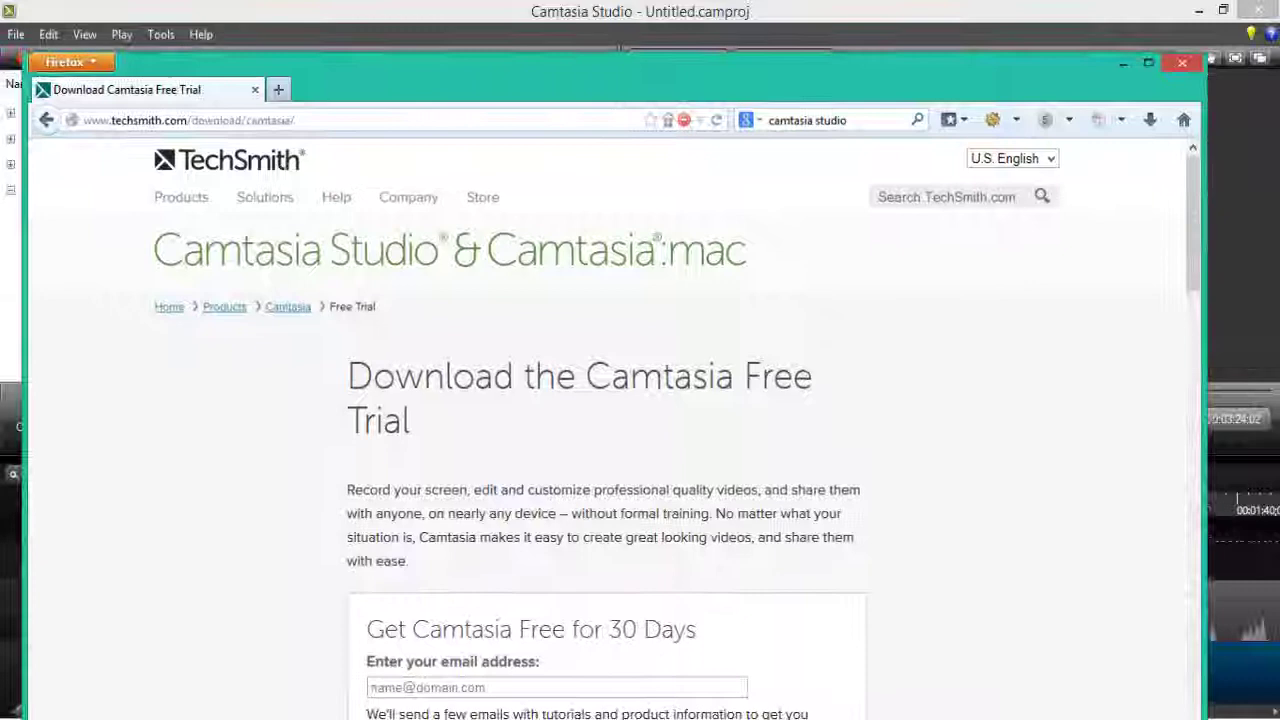
left_click(1118, 53)
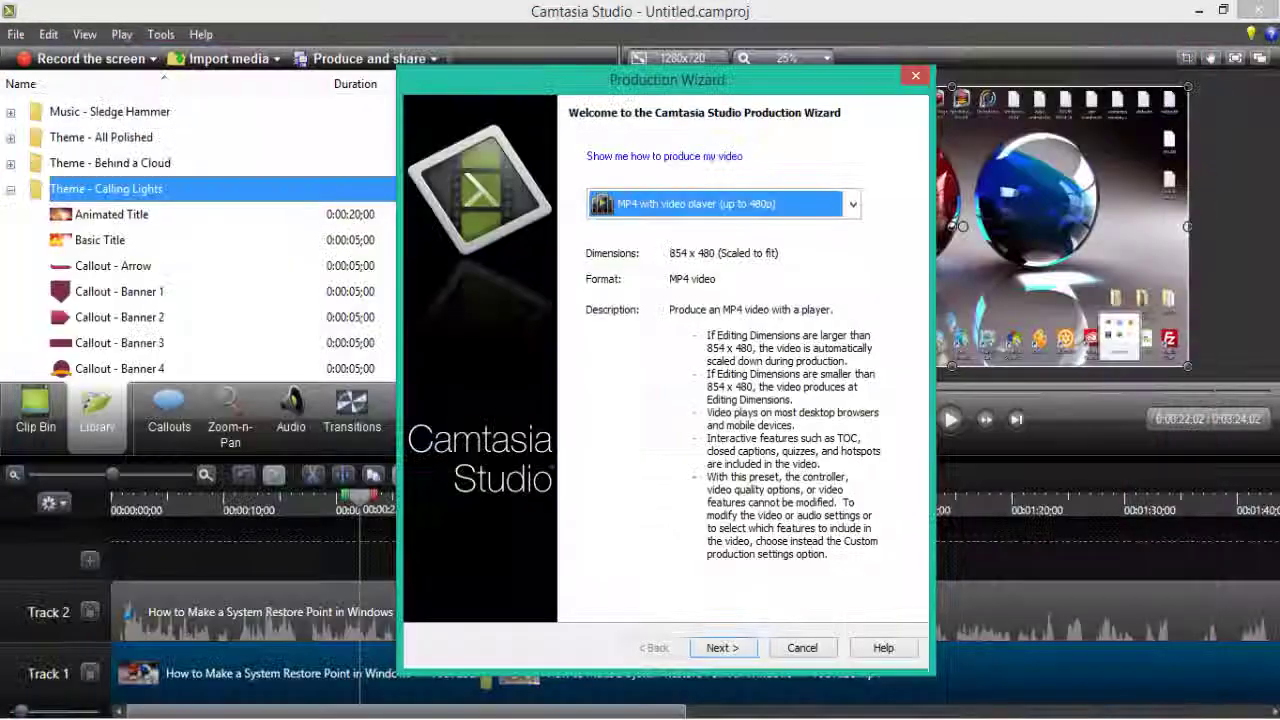